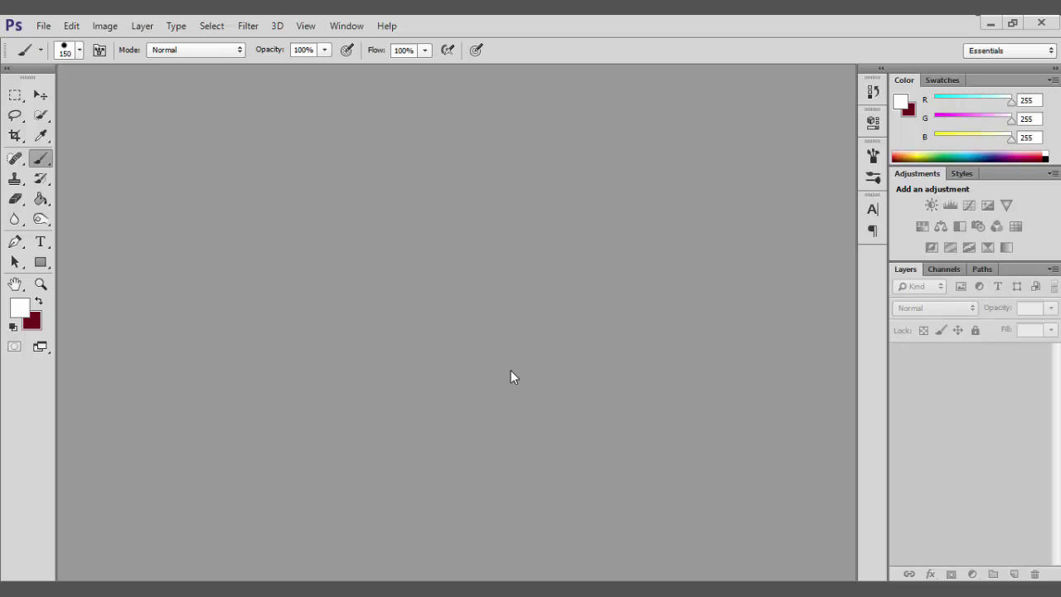
Step: Switch the Photoshop interface to the darkest colour theme in Preferences
{"action": "left_click", "coordinate": [71, 25]}
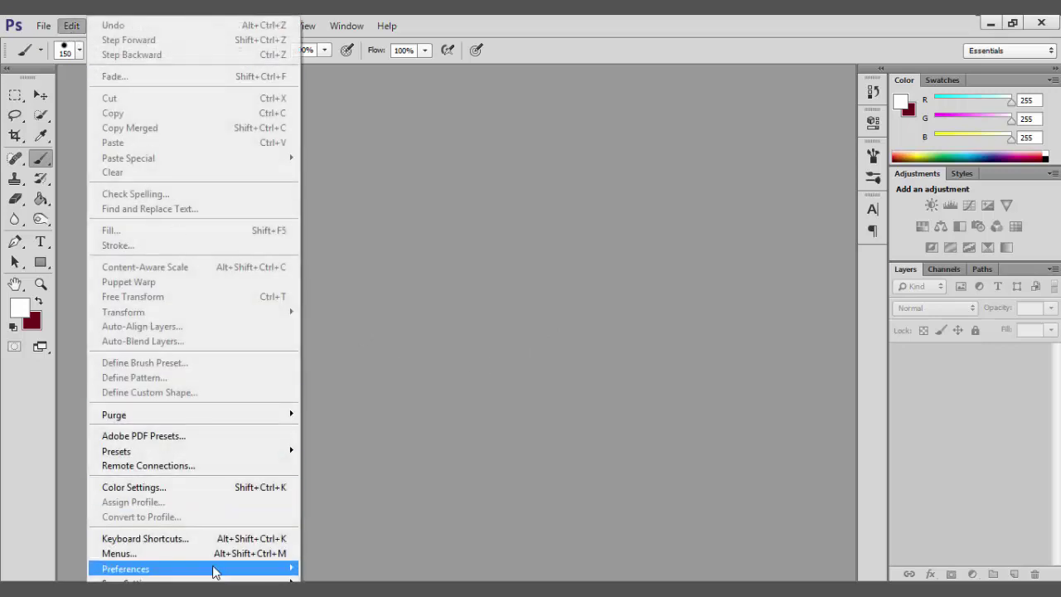
{"action": "mouse_move", "coordinate": [195, 568]}
{"action": "left_click", "coordinate": [340, 397]}
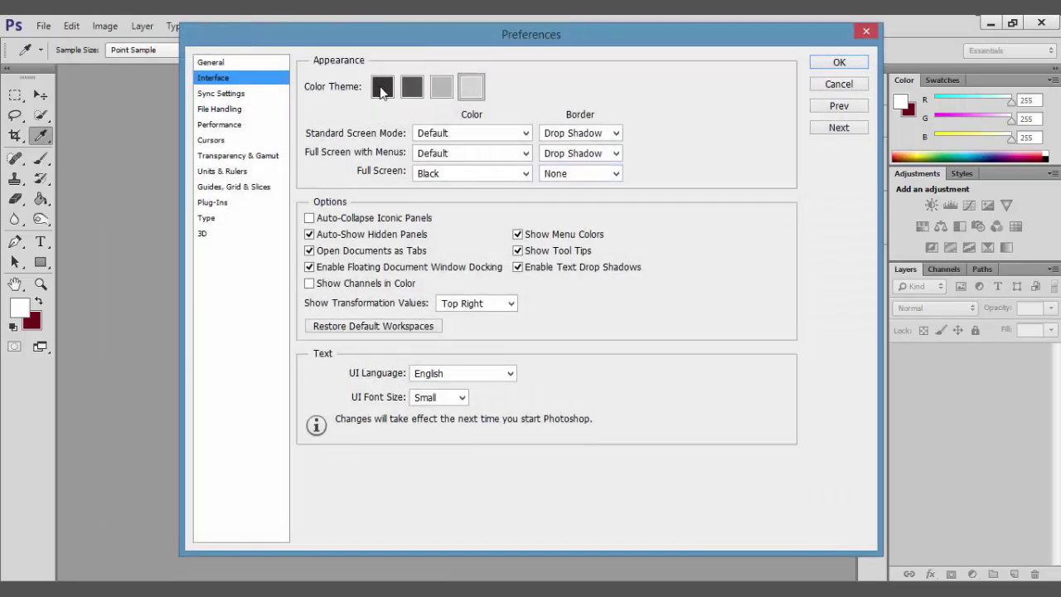
{"action": "left_click", "coordinate": [382, 88]}
{"action": "left_click", "coordinate": [839, 62]}
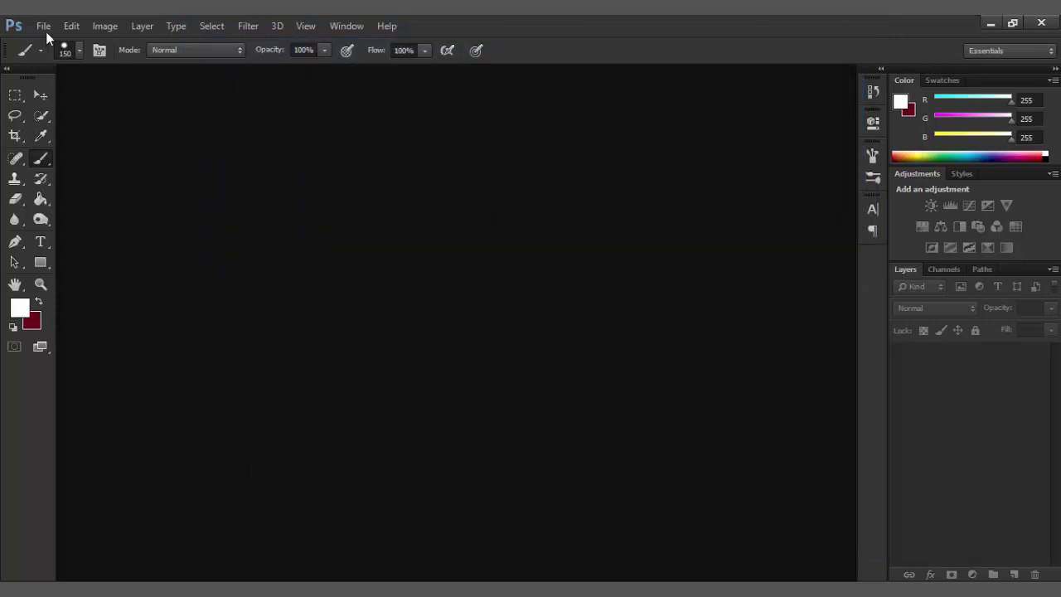
Step: Open subject.jpg, the photo of the worker in a yellow helmet
{"action": "left_click", "coordinate": [43, 25]}
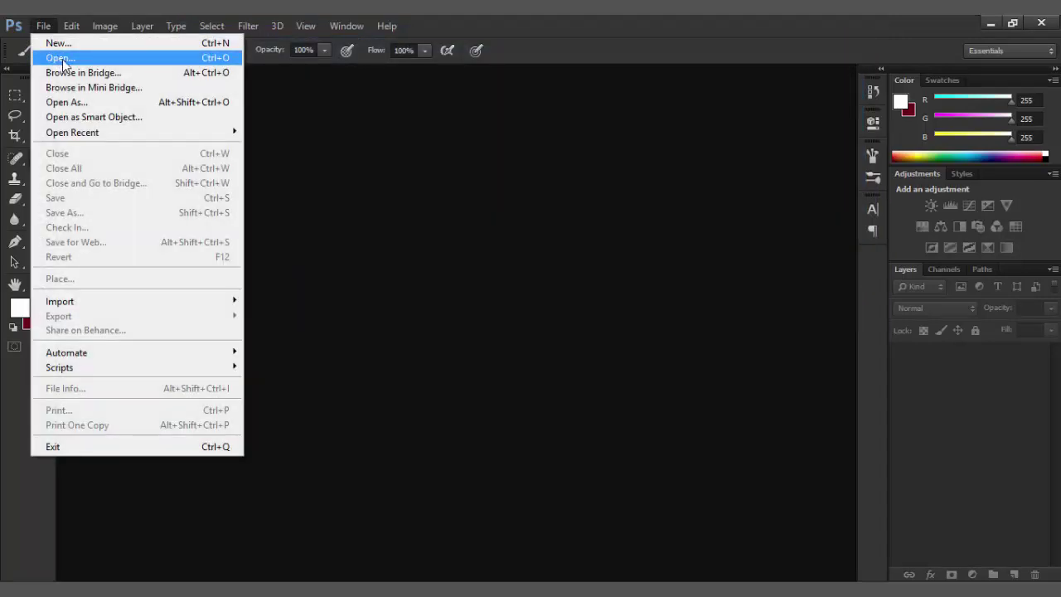
{"action": "left_click", "coordinate": [61, 60]}
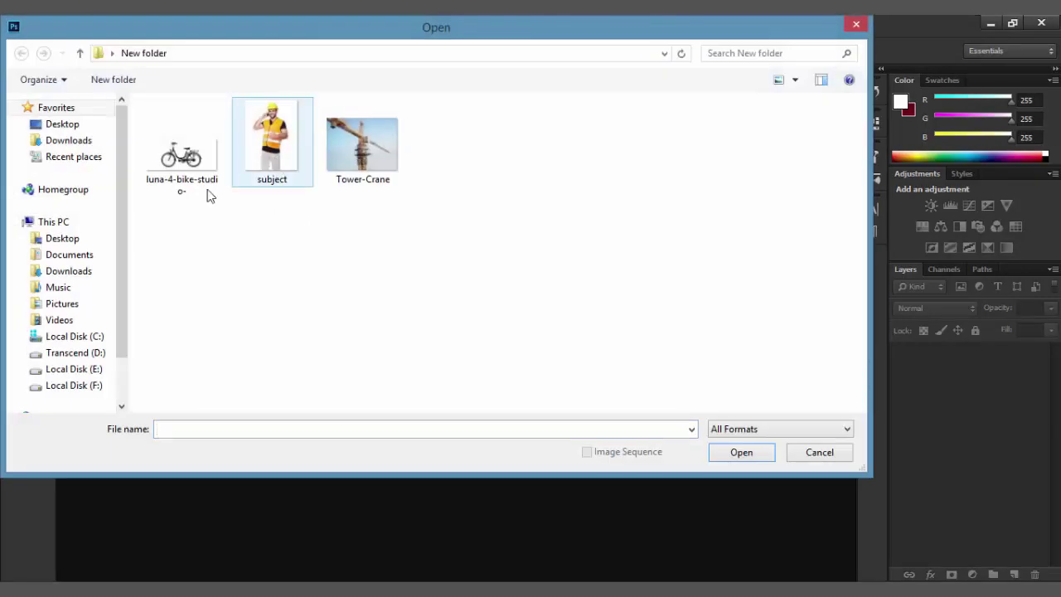
{"action": "left_click_drag", "start_coordinate": [159, 217], "coordinate": [391, 170]}
{"action": "left_click", "coordinate": [378, 265]}
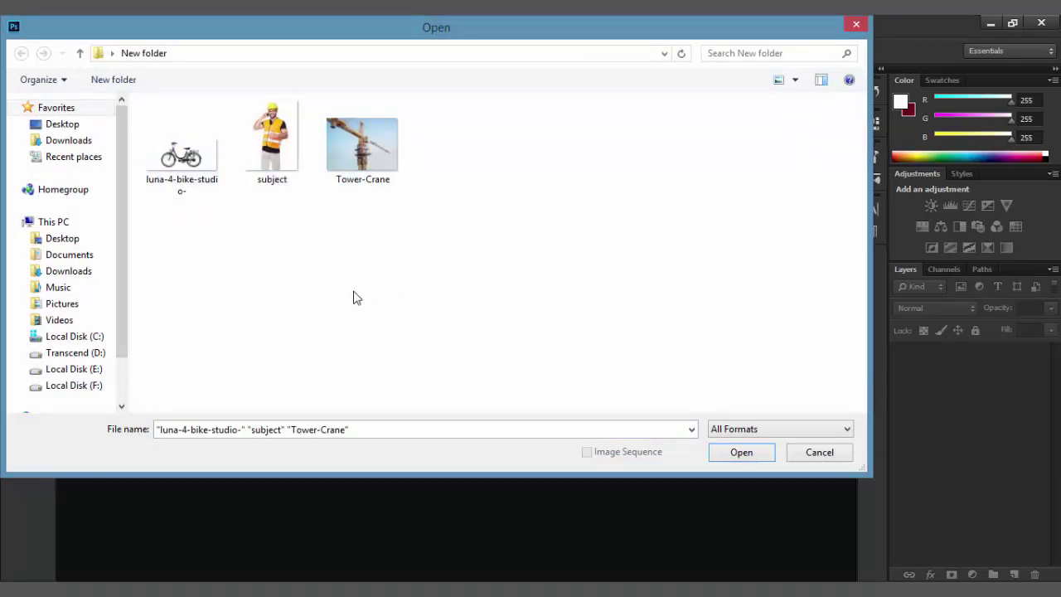
{"action": "left_click", "coordinate": [271, 143]}
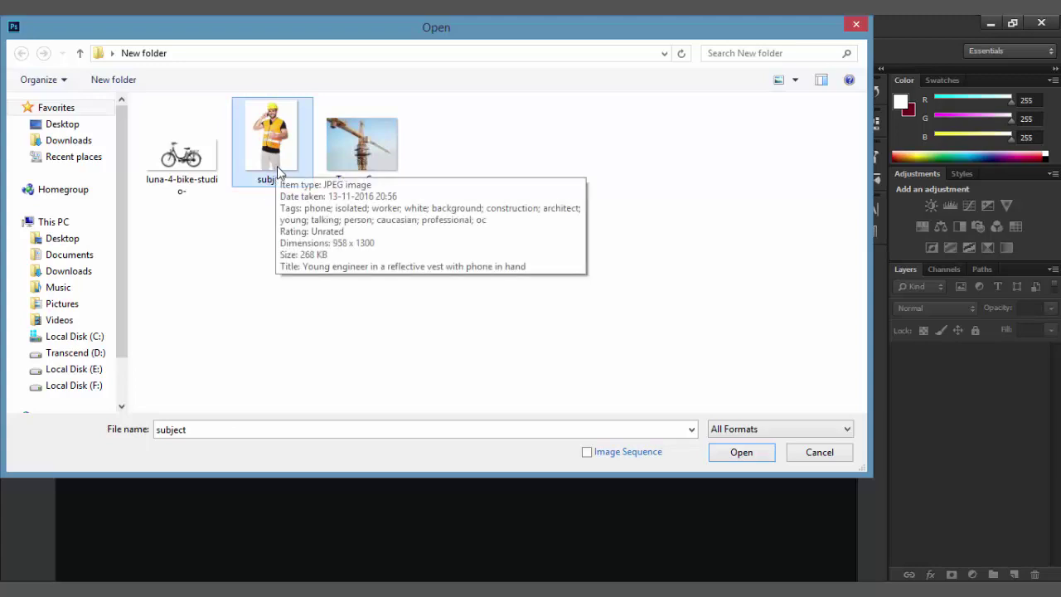
{"action": "double_click", "coordinate": [277, 172]}
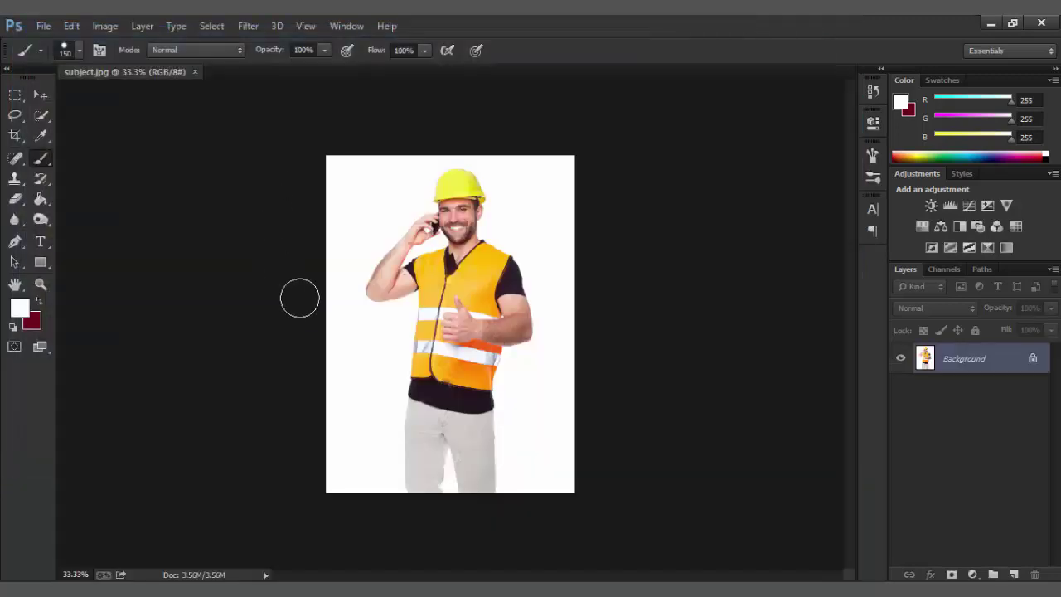
Step: Select the Pen tool in Path mode and zoom out to fit the whole worker photo
{"action": "key", "text": "ctrl+minus"}
{"action": "key", "text": "ctrl+plus"}
{"action": "key", "text": "ctrl+plus"}
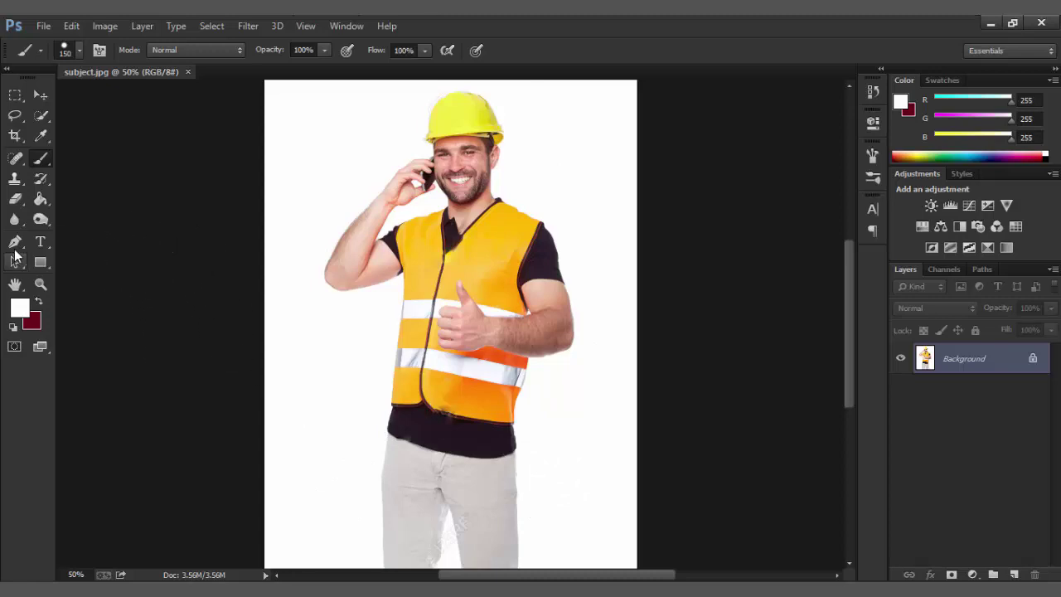
{"action": "left_click", "coordinate": [15, 242]}
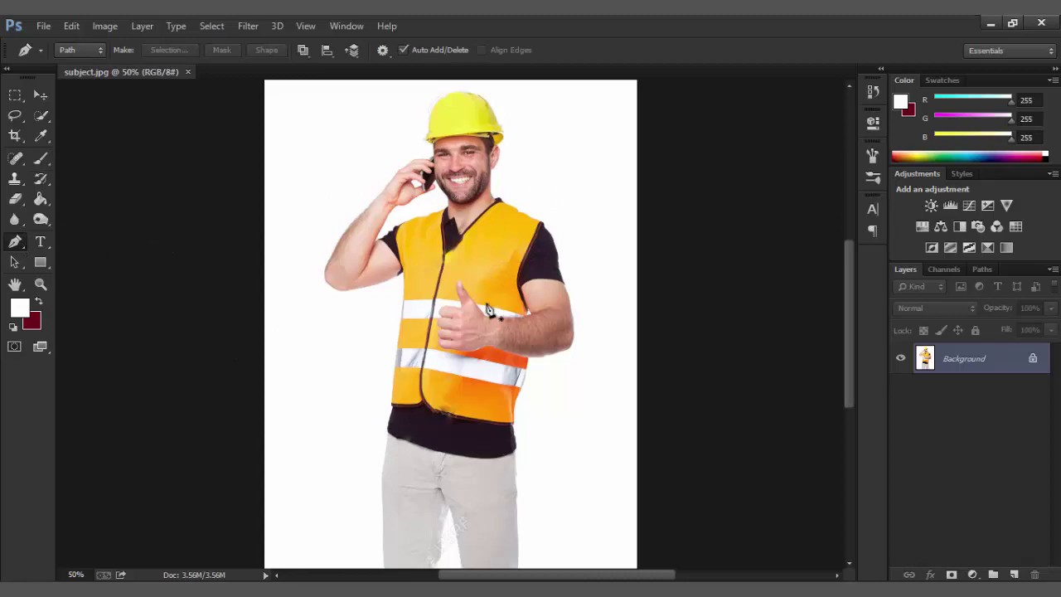
{"action": "key", "text": "ctrl+minus"}
{"action": "key", "text": "ctrl+plus"}
{"action": "key", "text": "ctrl+minus"}
{"action": "key", "text": "ctrl+plus"}
{"action": "key", "text": "ctrl+minus"}
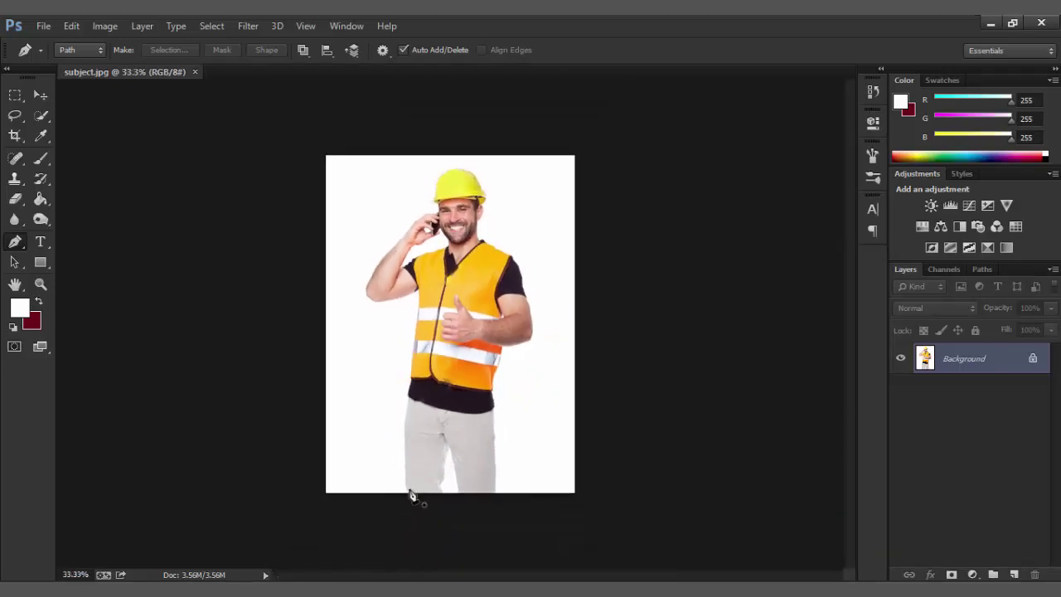
Step: Trace a pen path from the trouser hem up the vest edge and along the raised arm
{"action": "left_click_drag", "start_coordinate": [401, 431], "coordinate": [425, 372]}
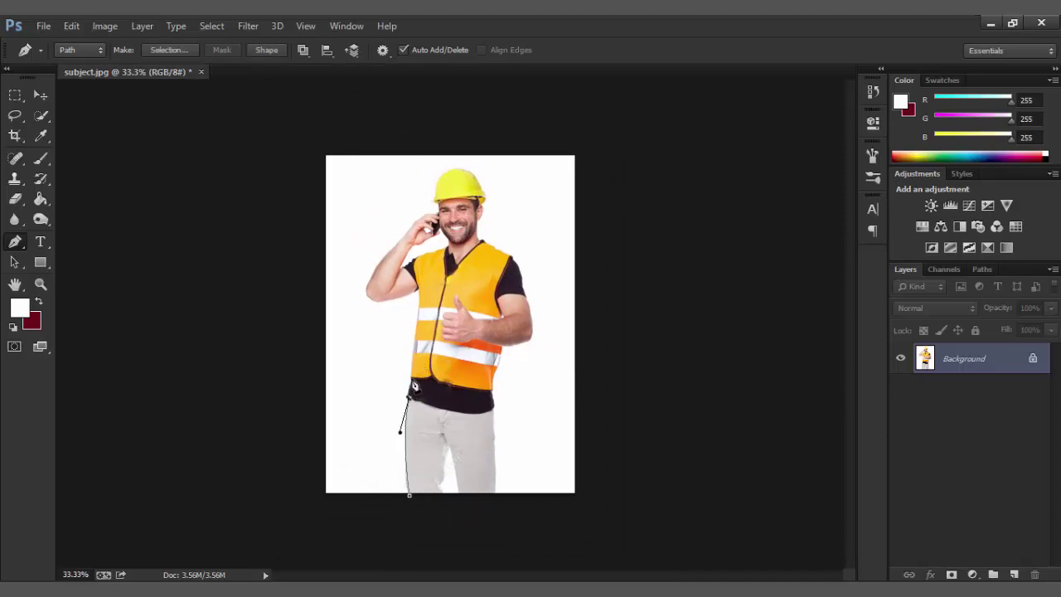
{"action": "key", "text": "ctrl+plus"}
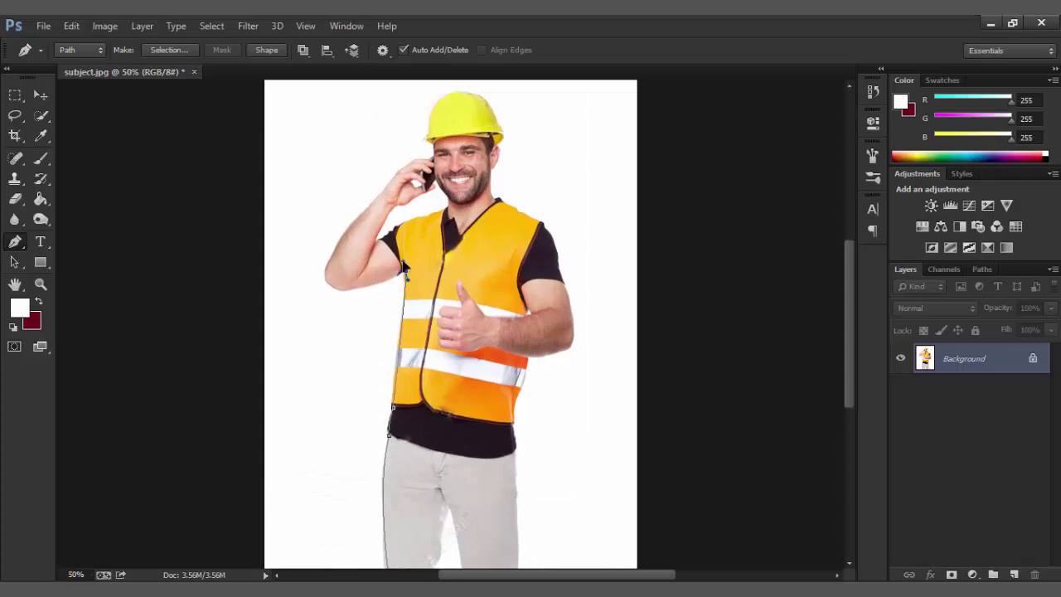
{"action": "left_click", "coordinate": [405, 269]}
{"action": "left_click_drag", "start_coordinate": [337, 295], "coordinate": [332, 296]}
{"action": "left_click_drag", "start_coordinate": [341, 240], "coordinate": [373, 203]}
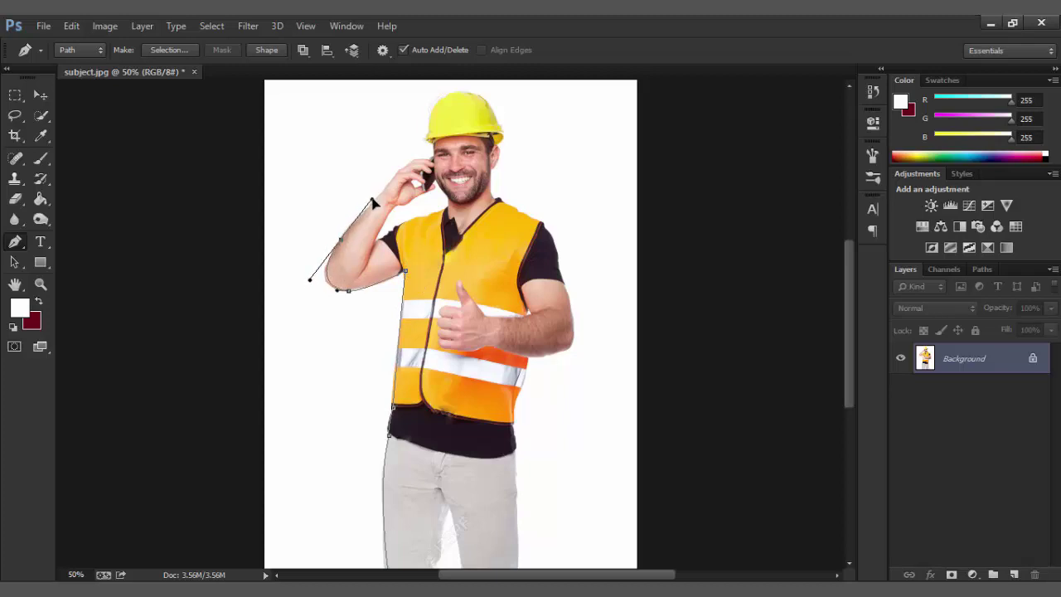
{"action": "key", "text": "ctrl+z"}
{"action": "left_click_drag", "start_coordinate": [326, 265], "coordinate": [358, 213]}
{"action": "left_click_drag", "start_coordinate": [384, 191], "coordinate": [389, 187]}
Step: Continue the path around the hand and fingers toward the helmet brim
{"action": "key", "text": "ctrl+plus"}
{"action": "key", "text": "ctrl+plus"}
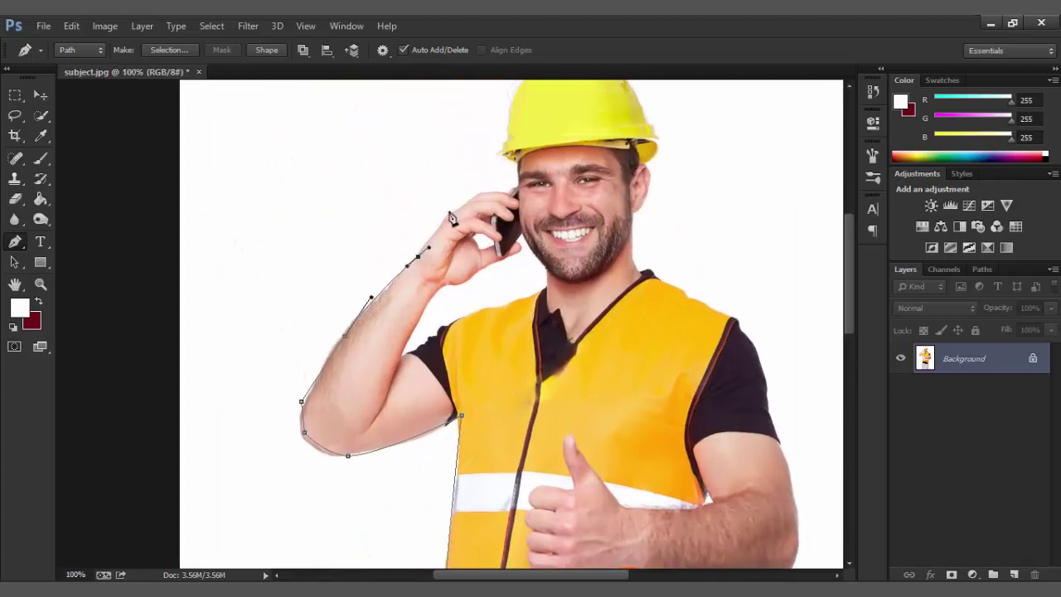
{"action": "left_click", "coordinate": [443, 217]}
{"action": "left_click_drag", "start_coordinate": [477, 196], "coordinate": [515, 194]}
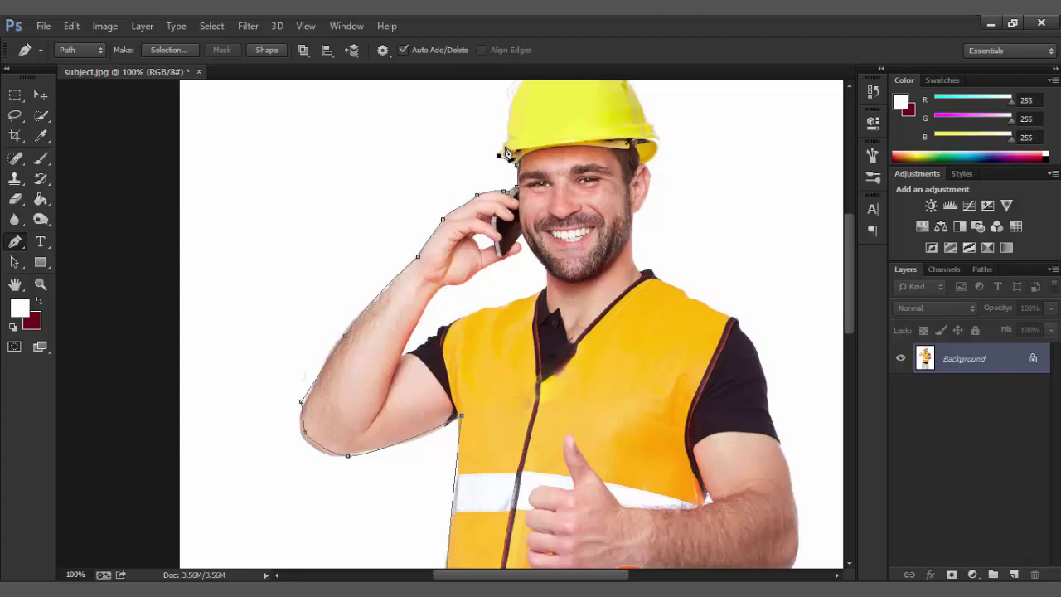
{"action": "left_click_drag", "start_coordinate": [512, 126], "coordinate": [512, 207]}
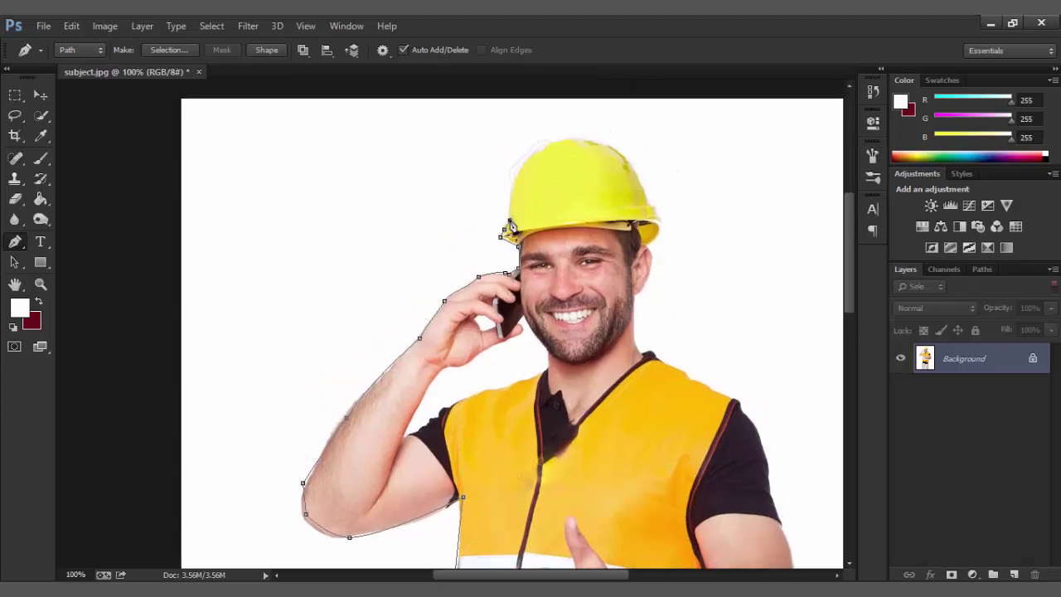
Step: Curve the path over the helmet, down the side of the head and neck to the collar
{"action": "left_click_drag", "start_coordinate": [531, 158], "coordinate": [556, 138]}
{"action": "mouse_move", "coordinate": [626, 156]}
{"action": "left_mouse_down"}
{"action": "mouse_move", "coordinate": [668, 184]}
{"action": "mouse_move", "coordinate": [642, 172]}
{"action": "left_mouse_up"}
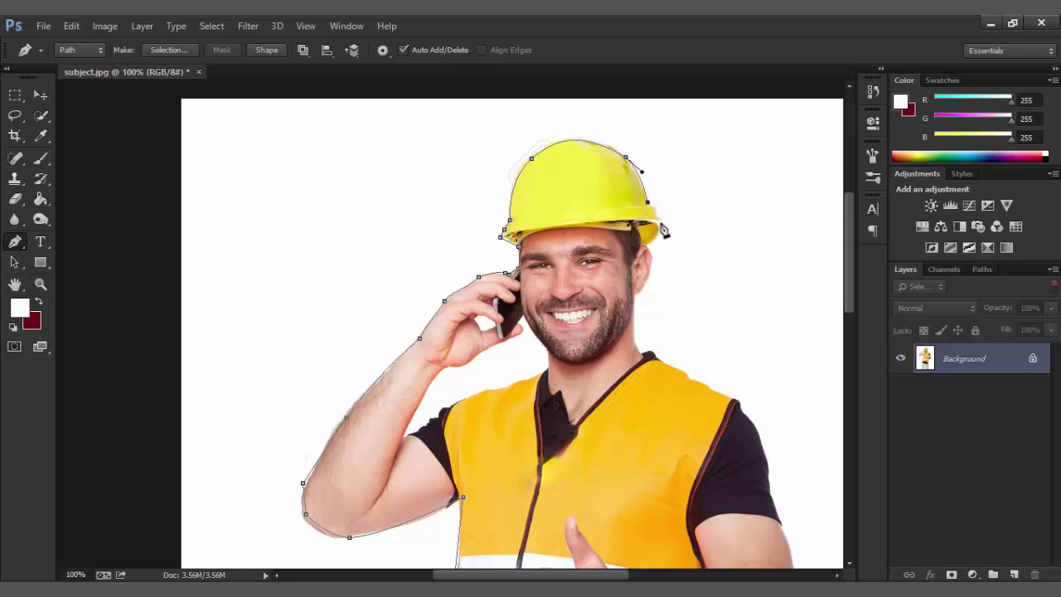
{"action": "left_click", "coordinate": [660, 223]}
{"action": "left_click", "coordinate": [650, 244]}
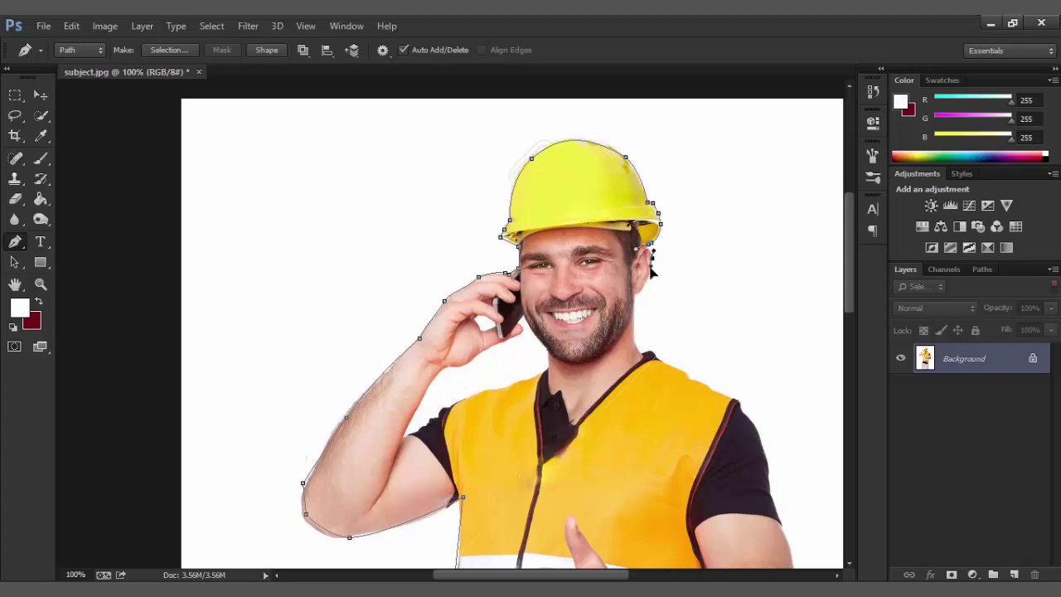
{"action": "left_click_drag", "start_coordinate": [648, 275], "coordinate": [632, 315]}
{"action": "left_click", "coordinate": [641, 293]}
{"action": "left_click_drag", "start_coordinate": [639, 350], "coordinate": [646, 354]}
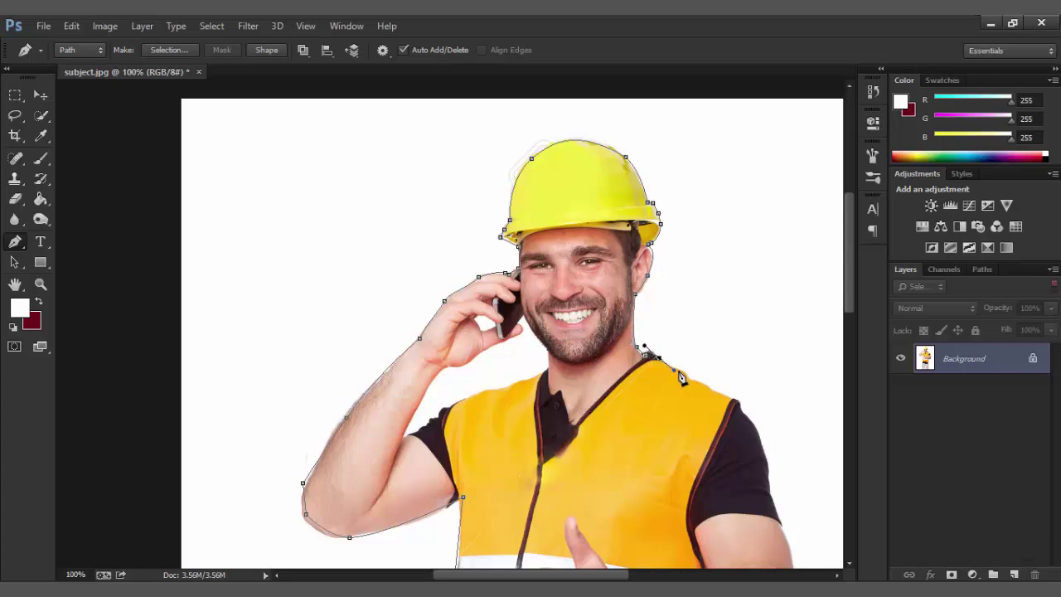
Step: Trace the path out to the shoulder and down the right arm to the vest's lower edge
{"action": "left_click_drag", "start_coordinate": [727, 397], "coordinate": [734, 403]}
{"action": "scroll", "coordinate": [746, 355], "scroll_direction": "down", "scroll_amount": 3}
{"action": "left_click_drag", "start_coordinate": [755, 385], "coordinate": [764, 467]}
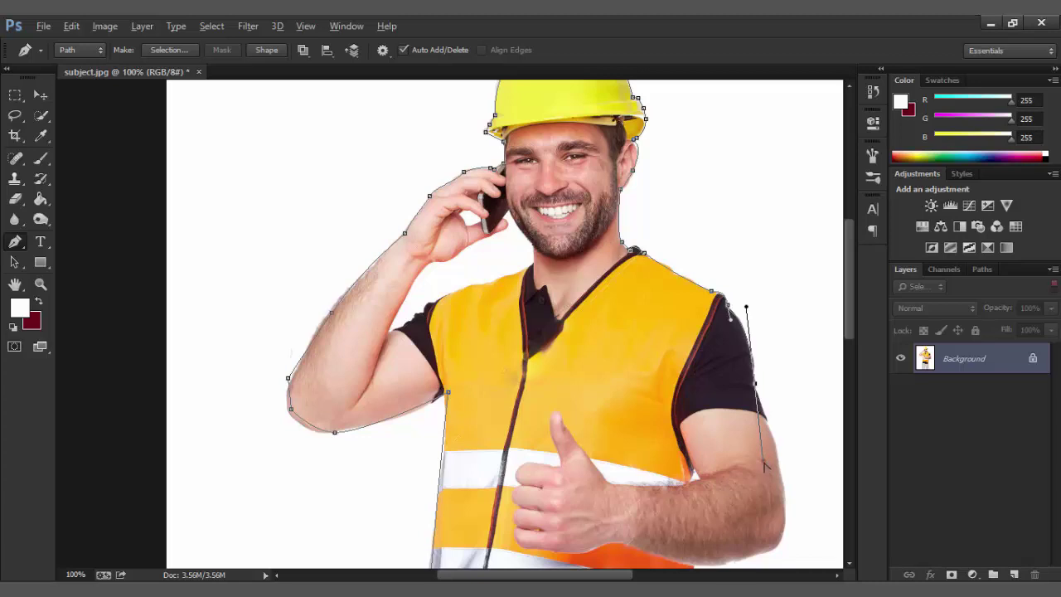
{"action": "key", "text": "ctrl+minus"}
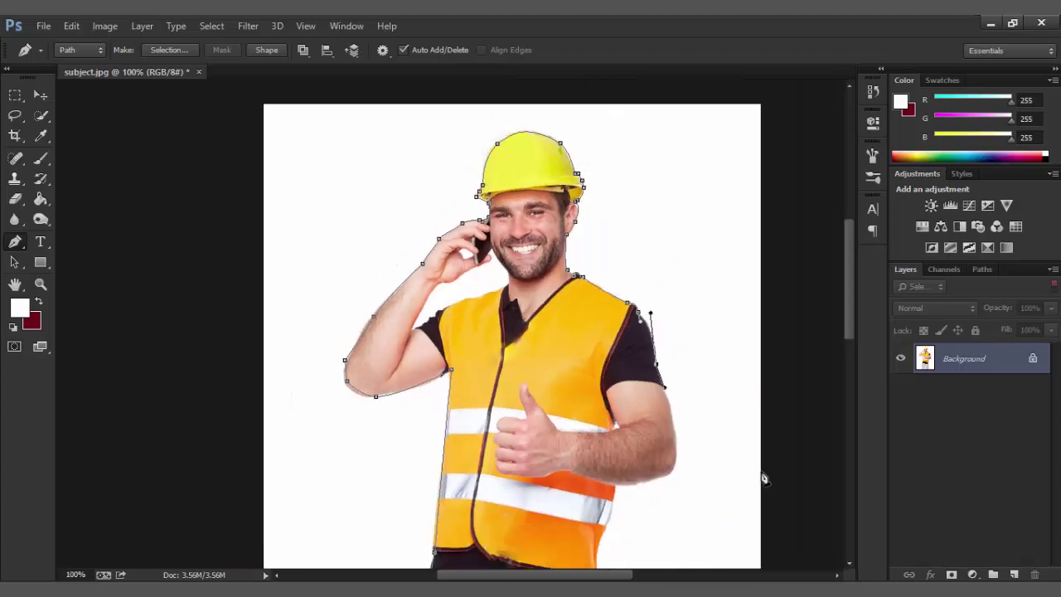
{"action": "mouse_move", "coordinate": [674, 465]}
{"action": "left_mouse_down"}
{"action": "mouse_move", "coordinate": [663, 487]}
{"action": "mouse_move", "coordinate": [609, 488]}
{"action": "left_mouse_up"}
{"action": "mouse_move", "coordinate": [663, 509]}
{"action": "left_mouse_down"}
{"action": "mouse_move", "coordinate": [672, 409]}
{"action": "mouse_move", "coordinate": [685, 386]}
{"action": "left_mouse_up"}
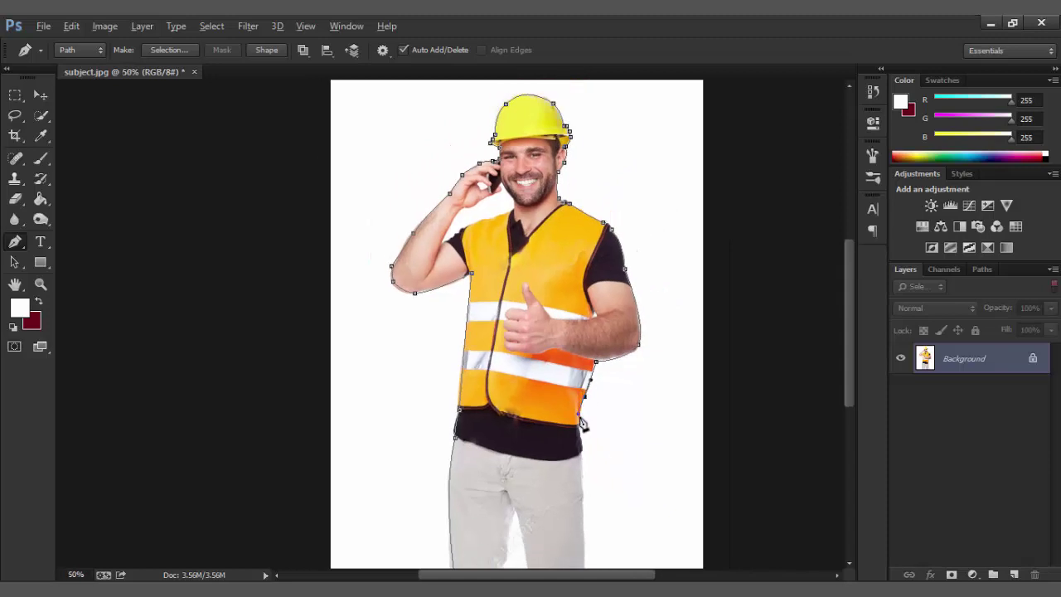
Step: Trace the path down and between the legs, close it, and load it as a selection
{"action": "key", "text": "ctrl+minus"}
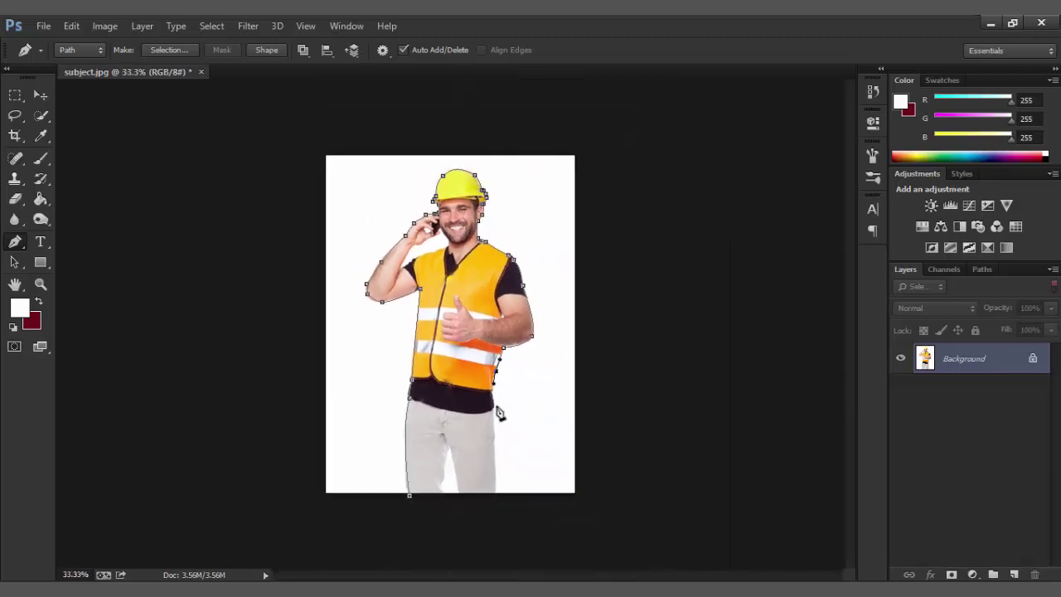
{"action": "left_click_drag", "start_coordinate": [494, 495], "coordinate": [495, 508]}
{"action": "left_click", "coordinate": [455, 492]}
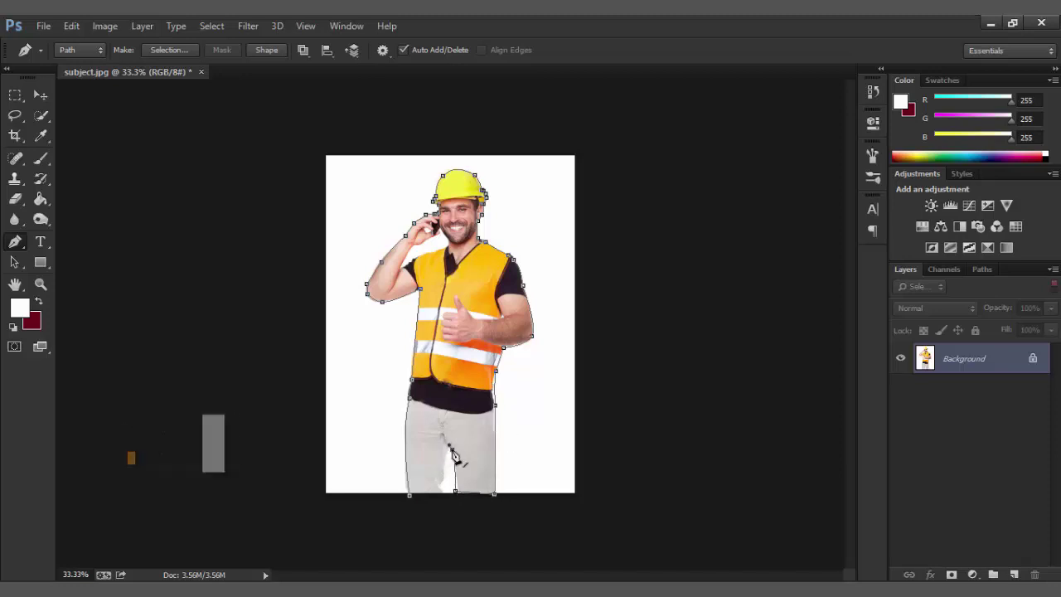
{"action": "mouse_move", "coordinate": [445, 491]}
{"action": "left_mouse_down"}
{"action": "mouse_move", "coordinate": [448, 506]}
{"action": "mouse_move", "coordinate": [409, 505]}
{"action": "left_mouse_up"}
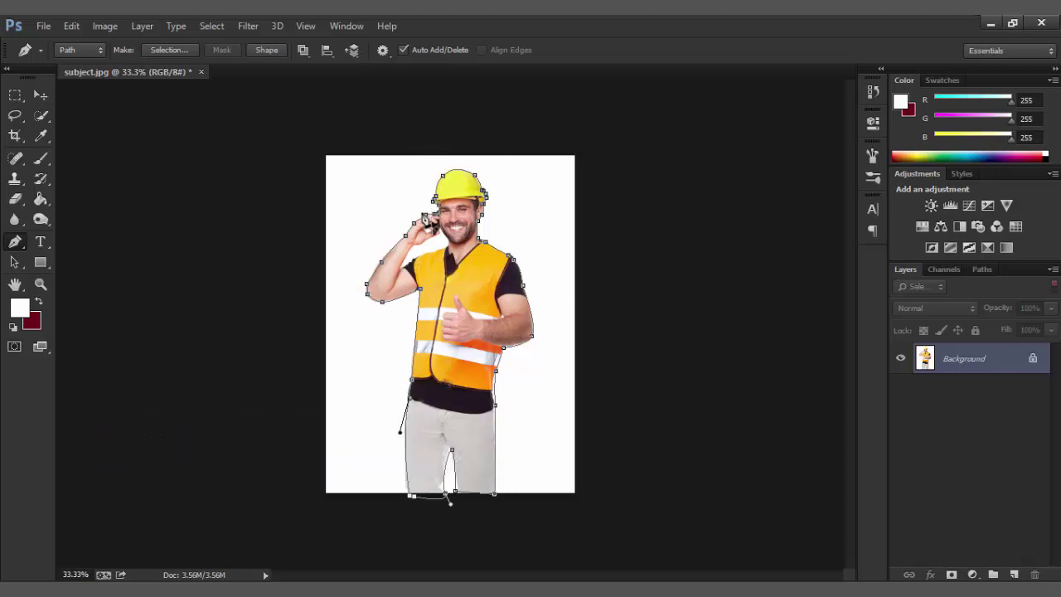
{"action": "key", "text": "ctrl+Return"}
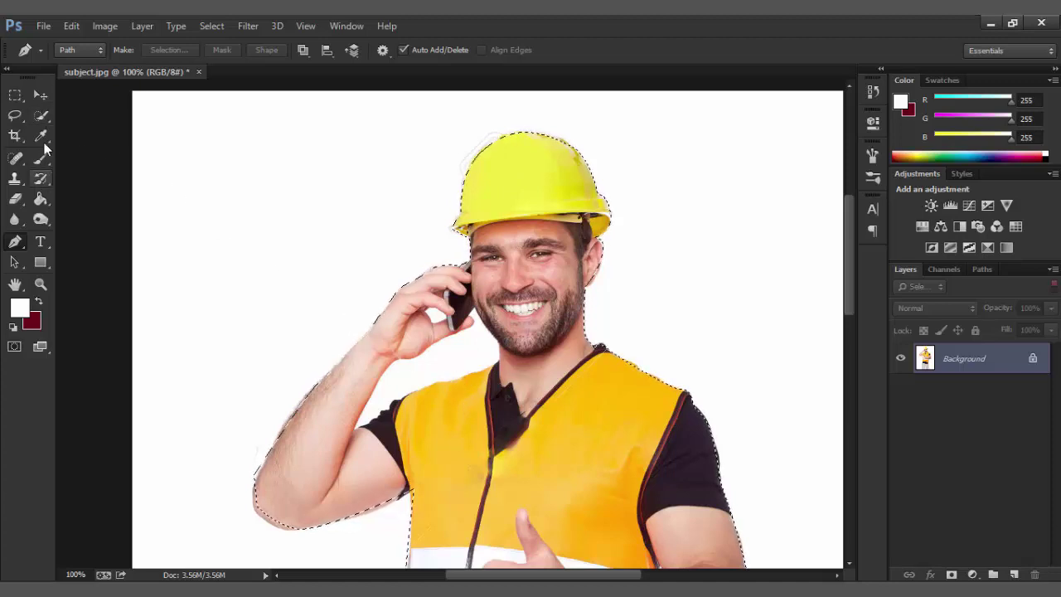
Step: Use Quick Selection in subtract mode to remove the finger–phone gap and forearm fringe
{"action": "left_click_drag", "start_coordinate": [42, 116], "coordinate": [100, 120]}
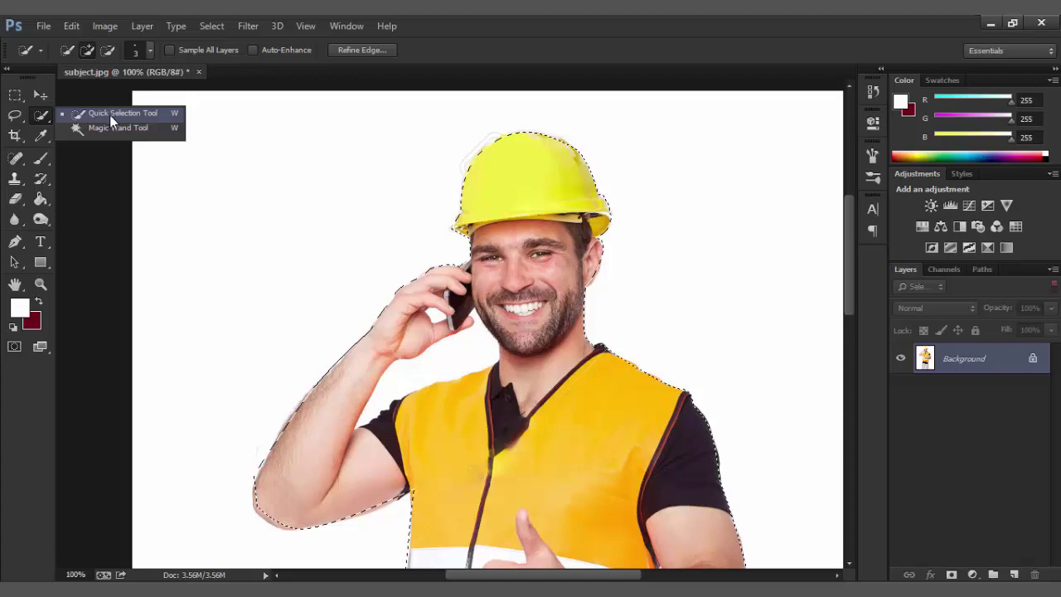
{"action": "left_click", "coordinate": [111, 114]}
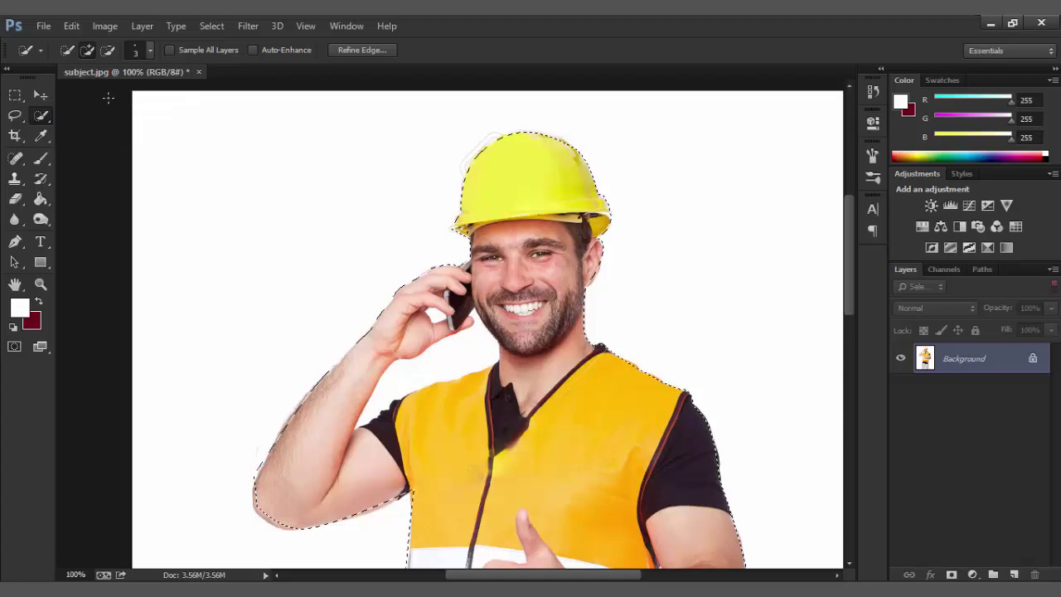
{"action": "left_click", "coordinate": [109, 50]}
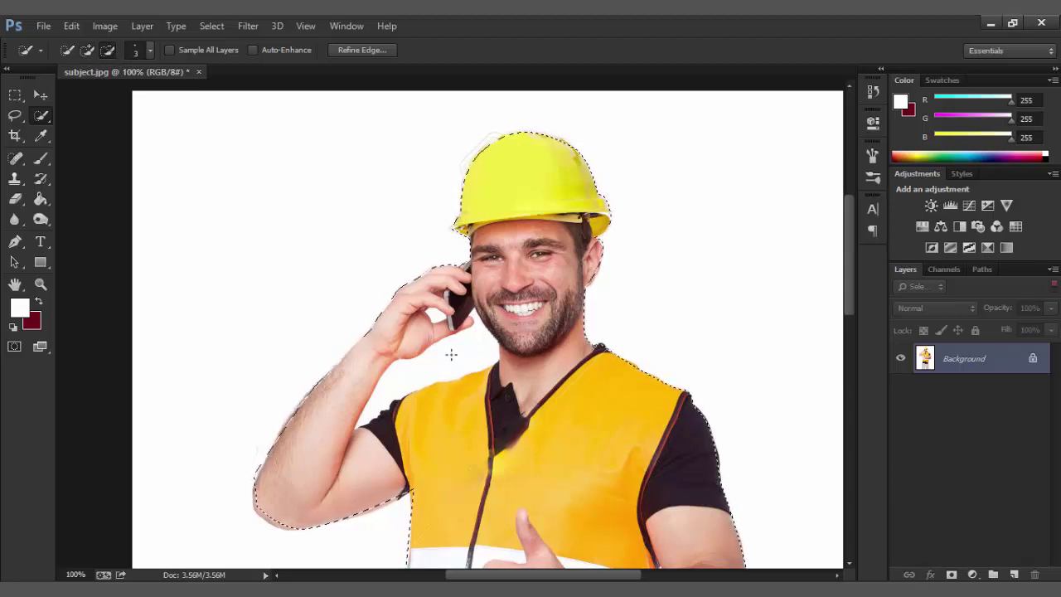
{"action": "key", "text": "bracketright"}
{"action": "key", "text": "bracketright"}
{"action": "key", "text": "bracketright"}
{"action": "left_click_drag", "start_coordinate": [432, 359], "coordinate": [451, 357]}
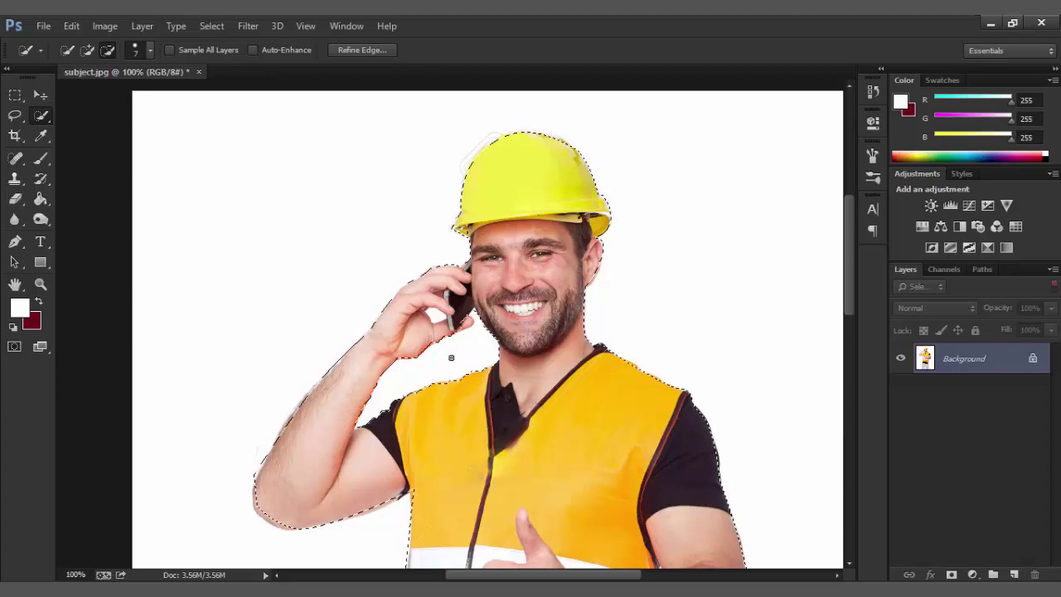
{"action": "key", "text": "ctrl+plus"}
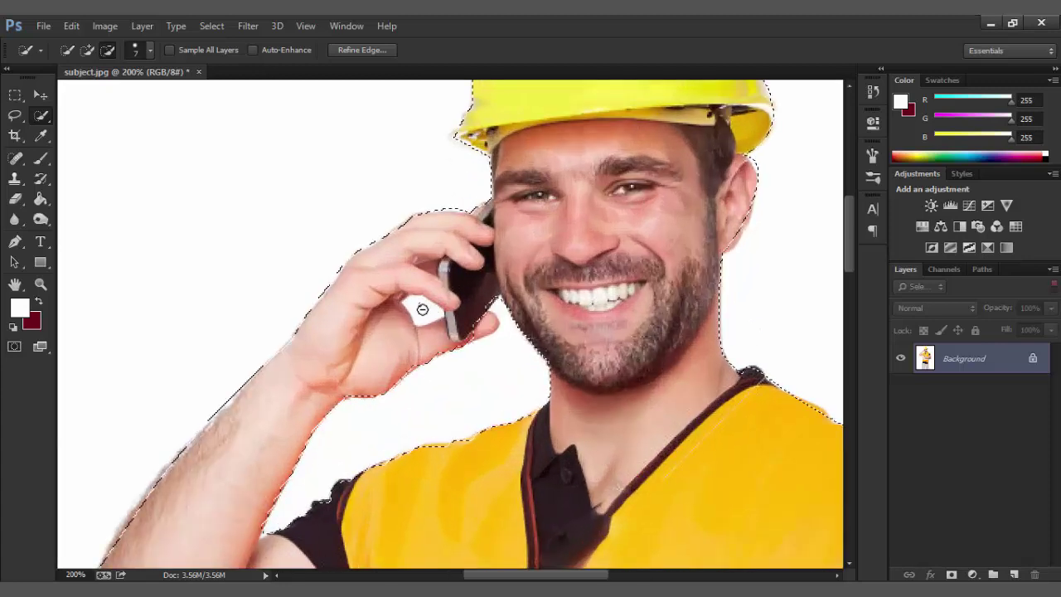
{"action": "left_click", "coordinate": [425, 315]}
{"action": "left_click", "coordinate": [88, 50]}
{"action": "left_click_drag", "start_coordinate": [274, 365], "coordinate": [207, 419]}
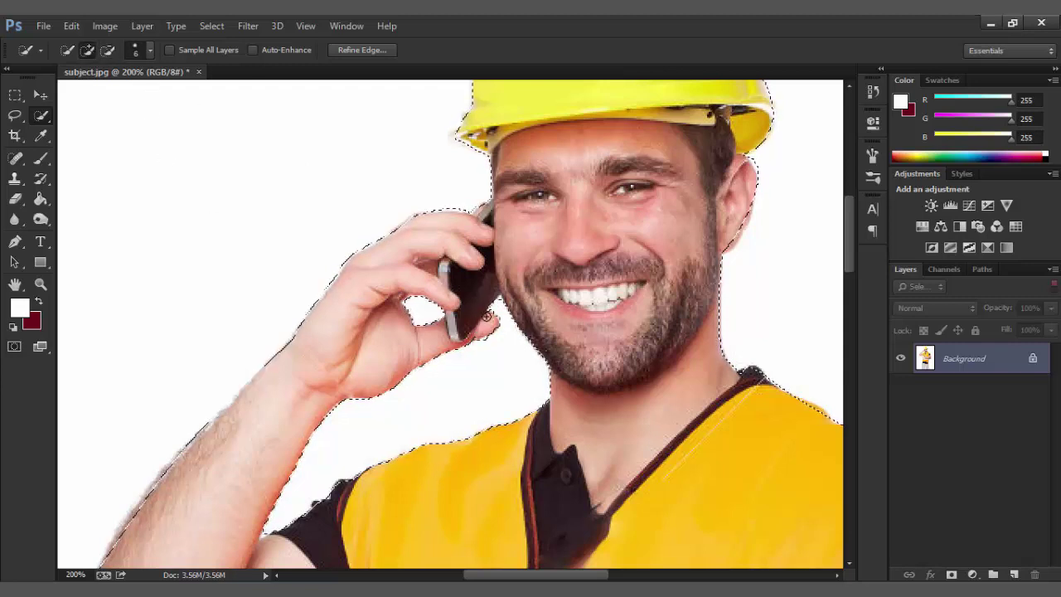
Step: Recheck the selection edges across the photo with Quick Selection set to subtract
{"action": "scroll", "coordinate": [394, 373], "scroll_direction": "down", "scroll_amount": 5}
{"action": "key", "text": "ctrl+0"}
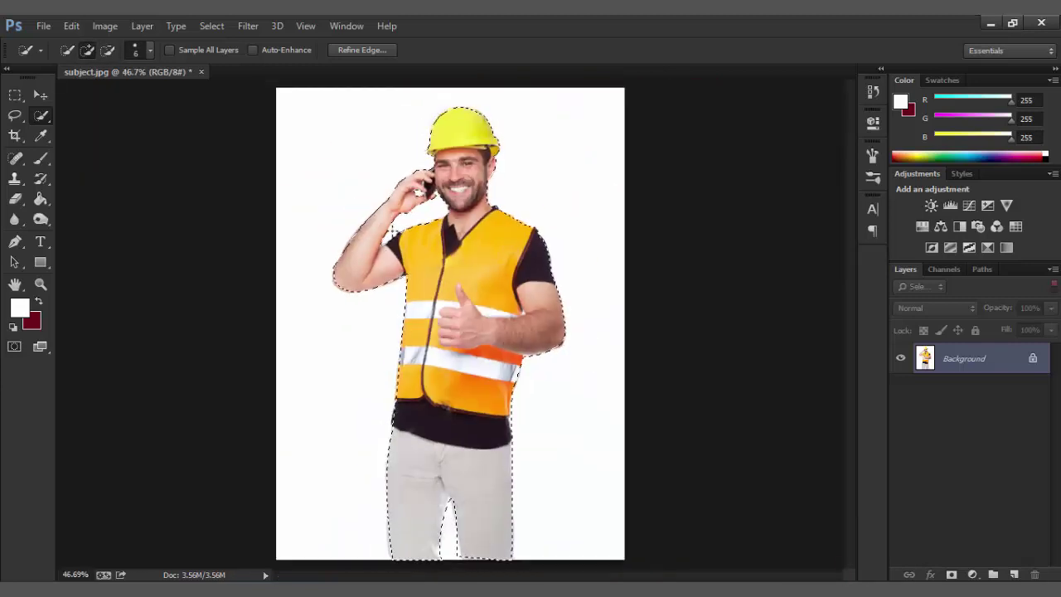
{"action": "key", "text": "ctrl+plus"}
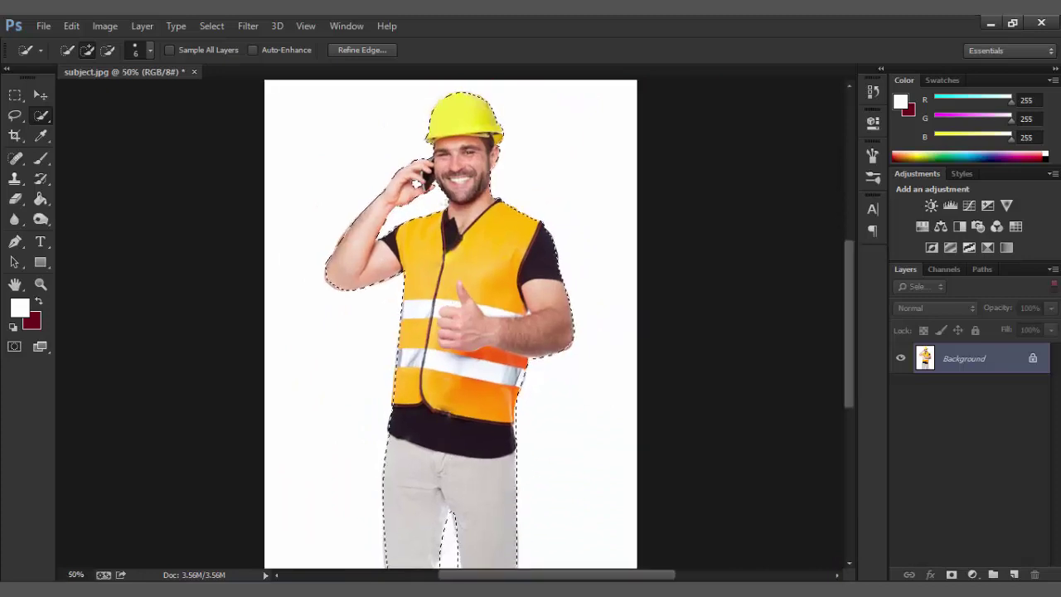
{"action": "scroll", "coordinate": [621, 353], "scroll_direction": "up", "scroll_amount": 1}
{"action": "scroll", "coordinate": [628, 360], "scroll_direction": "up", "scroll_amount": 1}
{"action": "scroll", "coordinate": [461, 353], "scroll_direction": "up", "scroll_amount": 1}
{"action": "scroll", "coordinate": [603, 280], "scroll_direction": "up", "scroll_amount": 1}
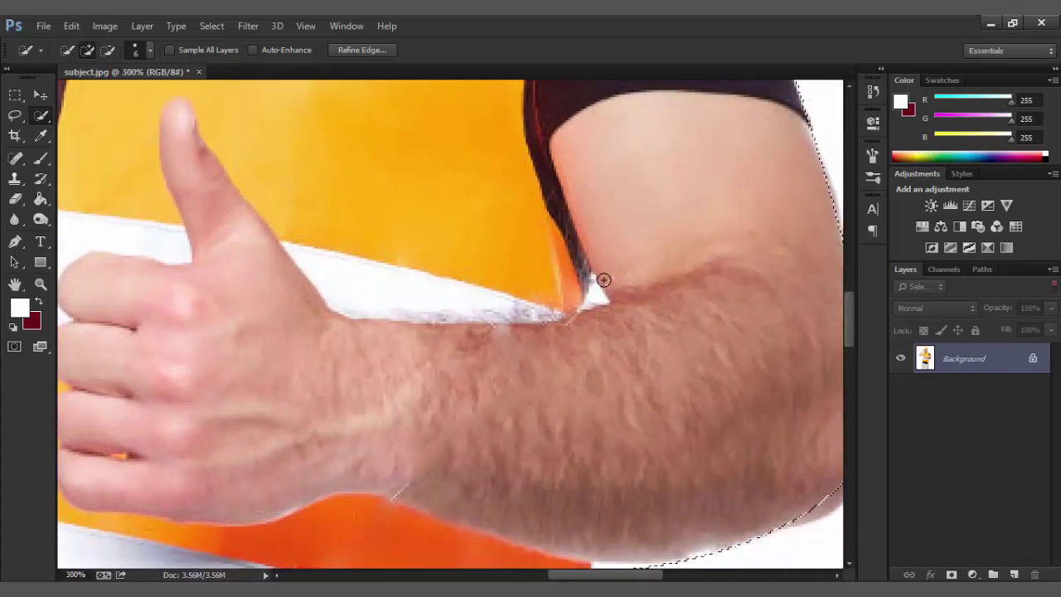
{"action": "left_click", "coordinate": [41, 158]}
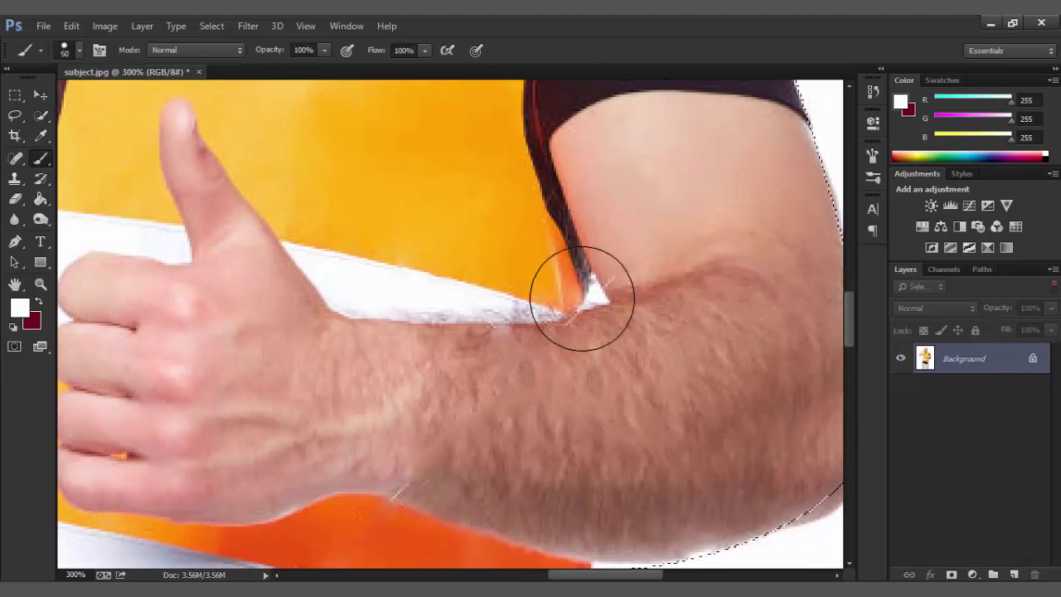
{"action": "left_click", "coordinate": [40, 116]}
{"action": "left_click", "coordinate": [107, 49]}
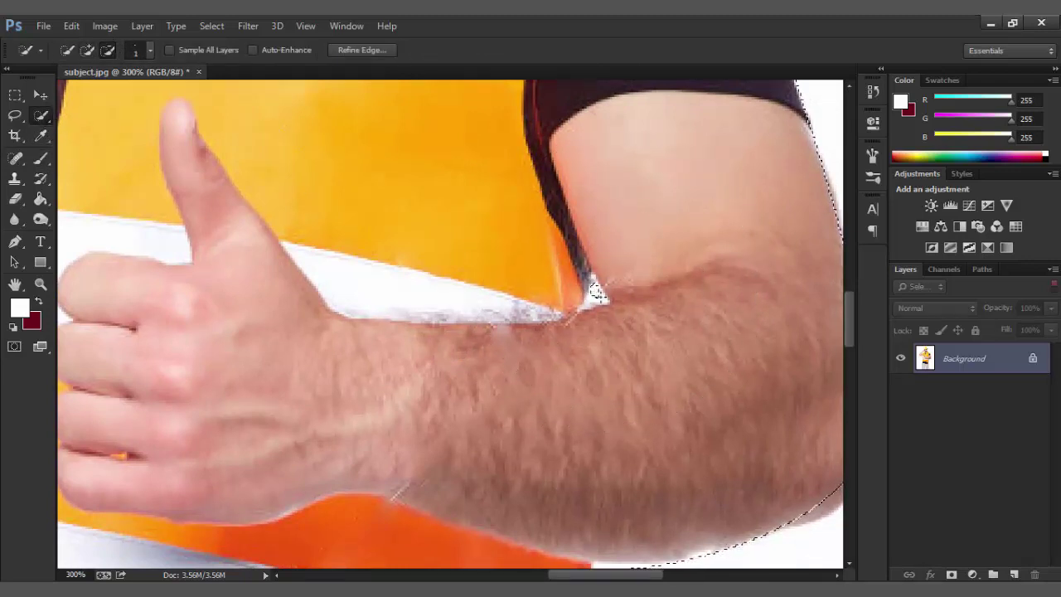
{"action": "scroll", "coordinate": [628, 336], "scroll_direction": "down", "scroll_amount": 4}
{"action": "scroll", "coordinate": [623, 344], "scroll_direction": "down", "scroll_amount": 2}
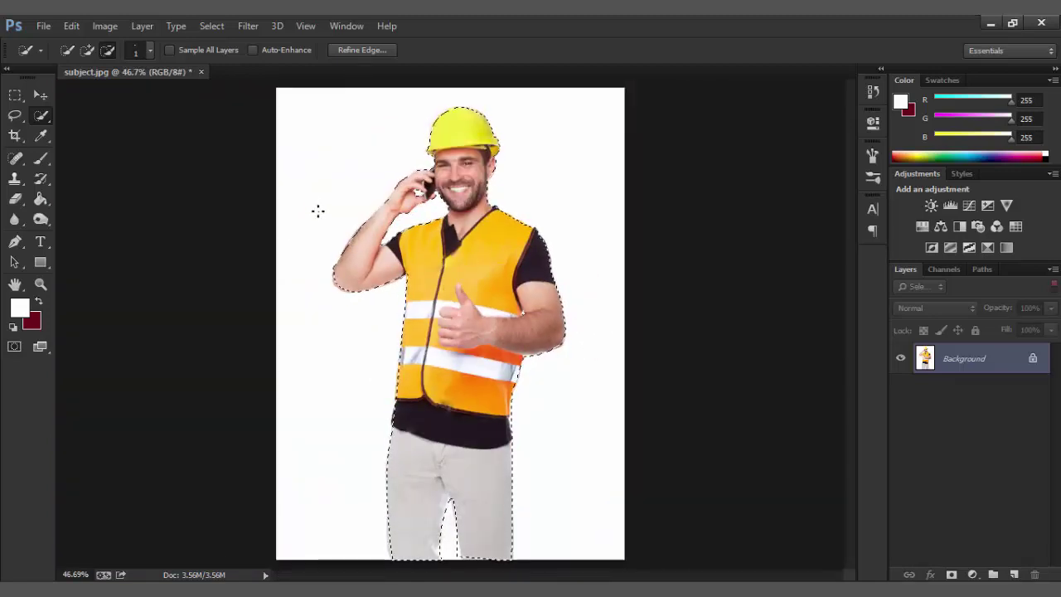
Step: Create a new white document, 1278 × 1900 pixels at 72 ppi
{"action": "left_click", "coordinate": [44, 26]}
{"action": "left_click", "coordinate": [56, 46]}
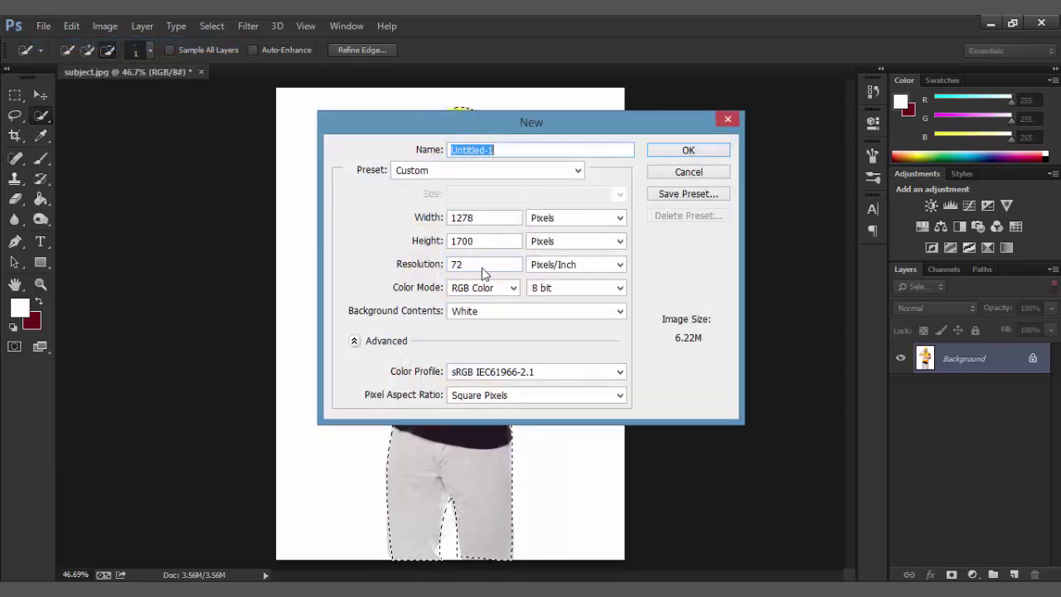
{"action": "left_click_drag", "start_coordinate": [569, 137], "coordinate": [779, 157]}
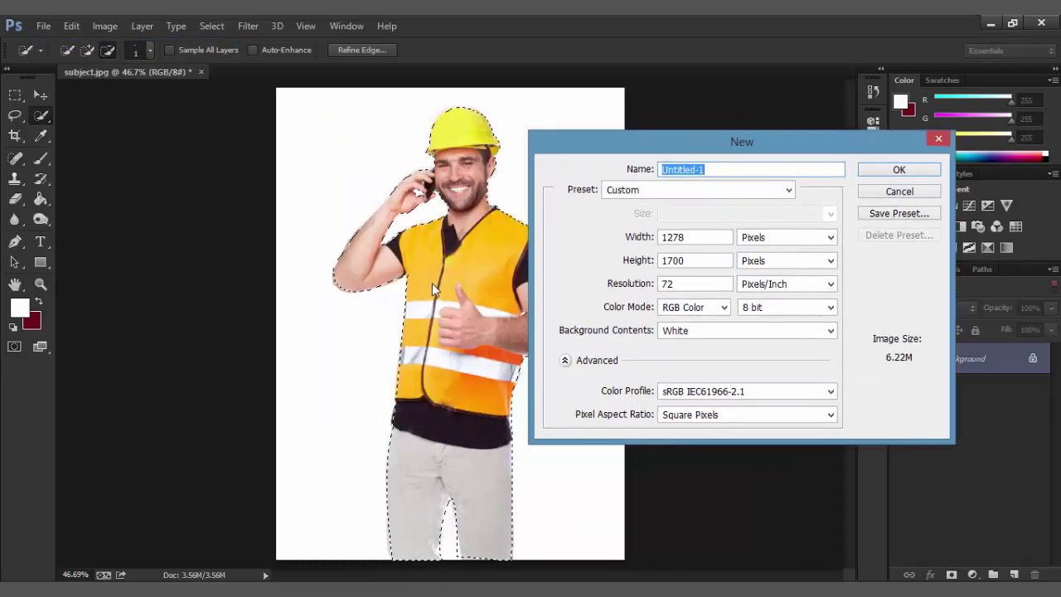
{"action": "double_click", "coordinate": [694, 262]}
{"action": "type", "text": "1900"}
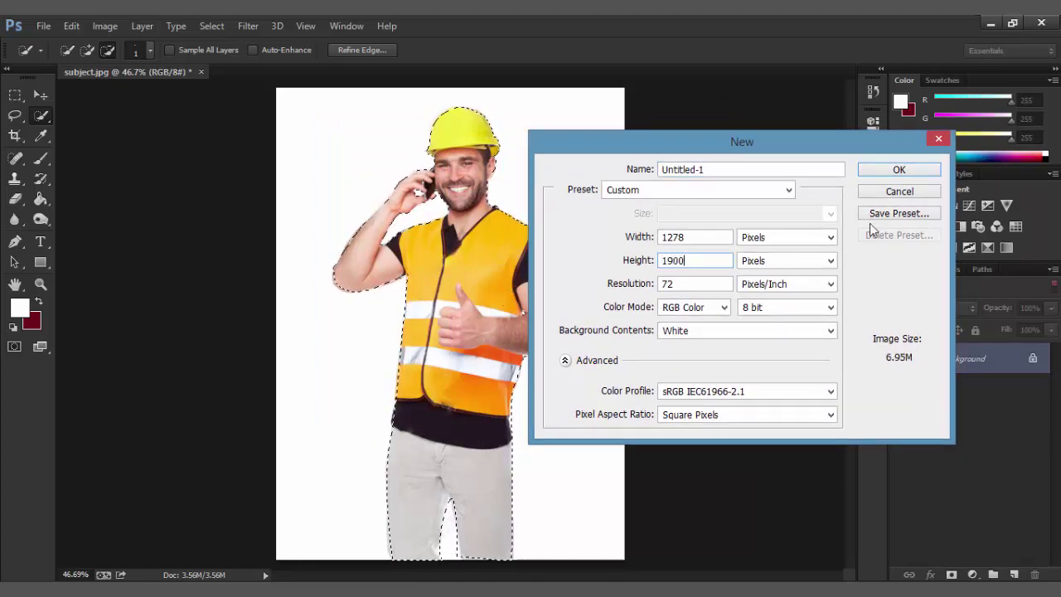
{"action": "left_click", "coordinate": [894, 191]}
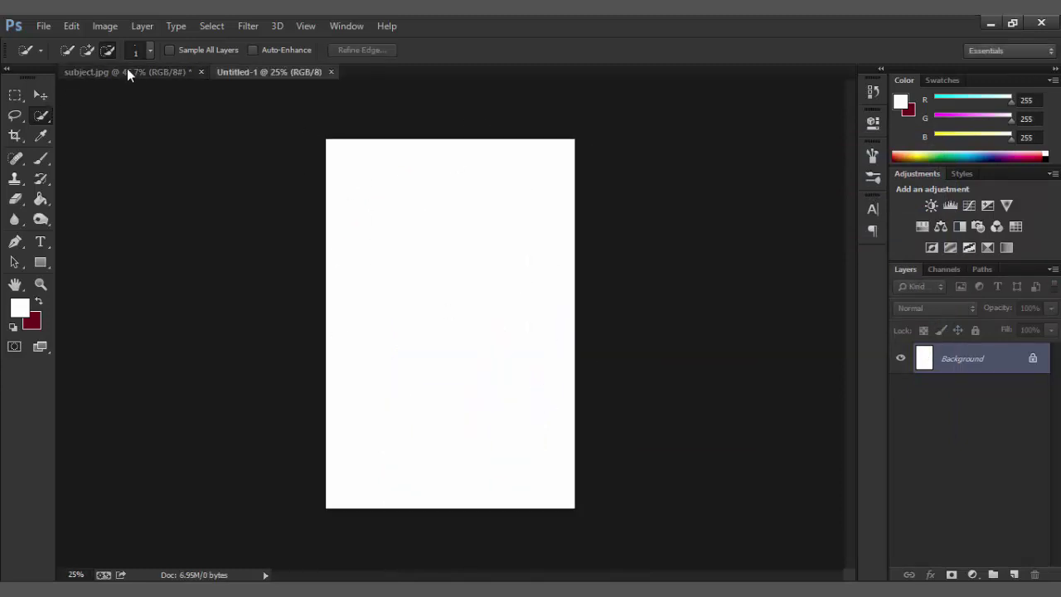
Step: Drag the selected worker from subject.jpg into Untitled-1 as Layer 1, placed low on the page
{"action": "left_click", "coordinate": [127, 72]}
{"action": "left_click", "coordinate": [40, 95]}
{"action": "mouse_move", "coordinate": [461, 249]}
{"action": "left_mouse_down"}
{"action": "mouse_move", "coordinate": [501, 230]}
{"action": "mouse_move", "coordinate": [261, 75]}
{"action": "left_mouse_up"}
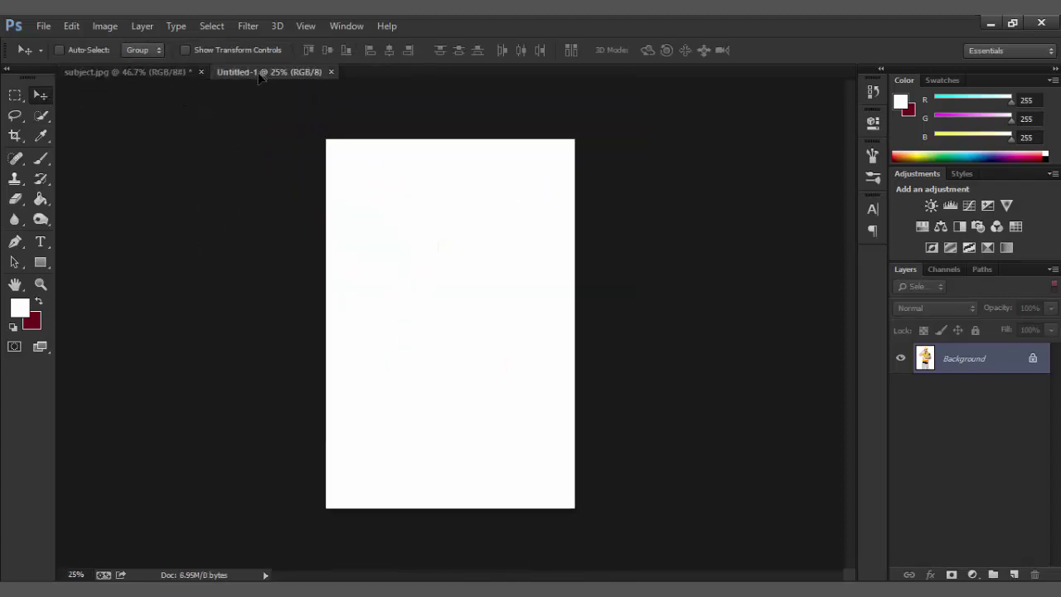
{"action": "left_click_drag", "start_coordinate": [373, 146], "coordinate": [481, 336]}
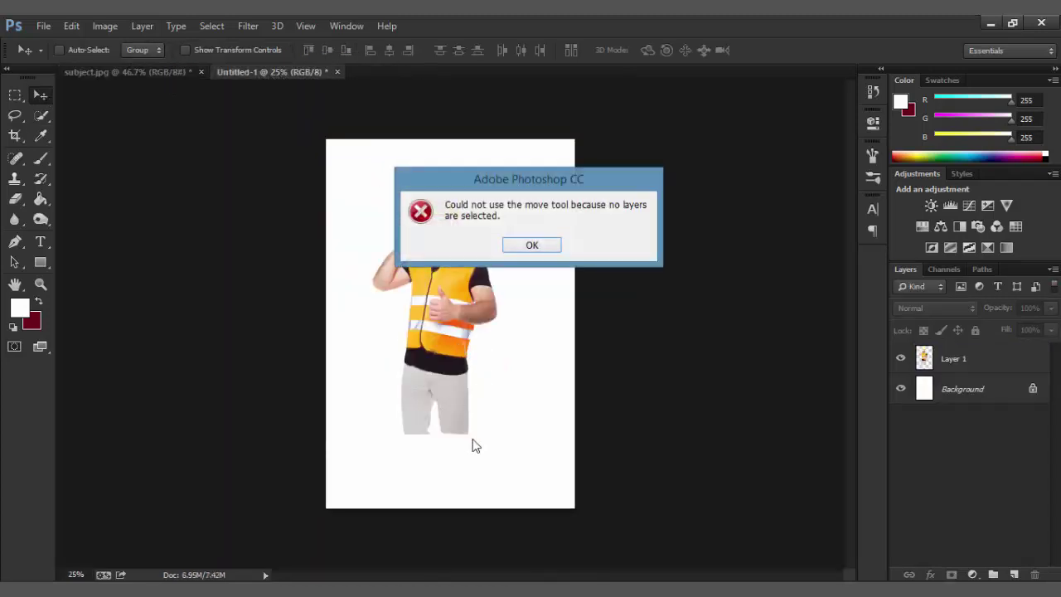
{"action": "left_click", "coordinate": [531, 246]}
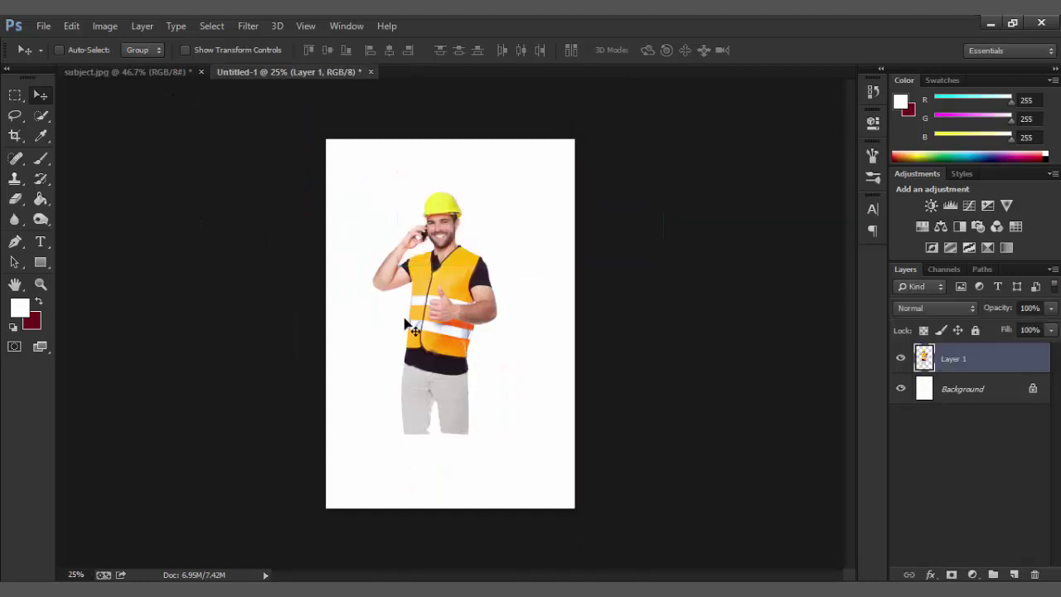
{"action": "left_click_drag", "start_coordinate": [466, 339], "coordinate": [474, 413]}
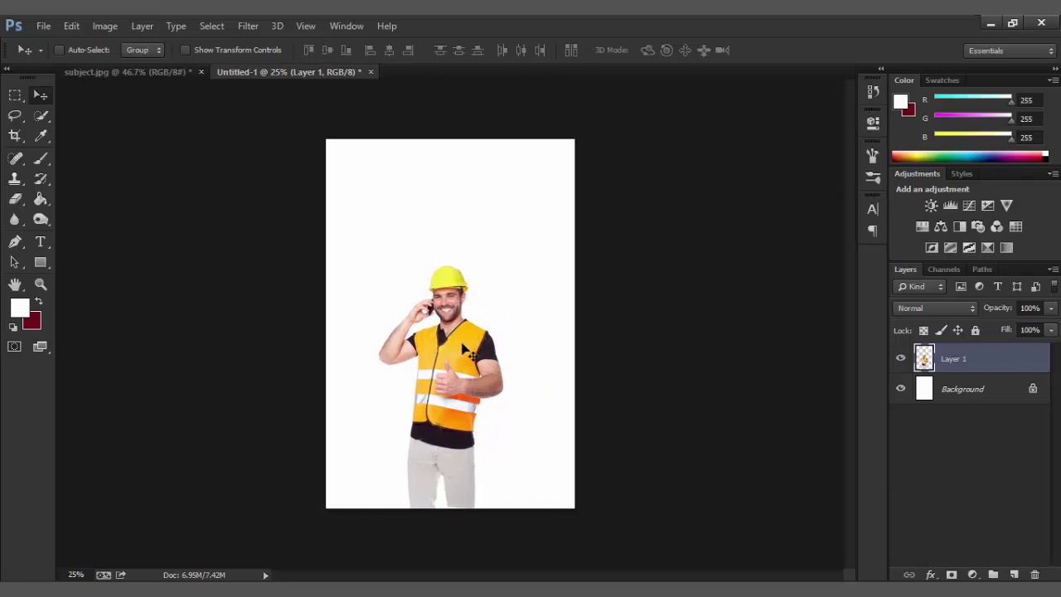
Step: Enlarge the worker layer, flip it horizontally and shift it slightly right of centre
{"action": "key", "text": "ctrl+t"}
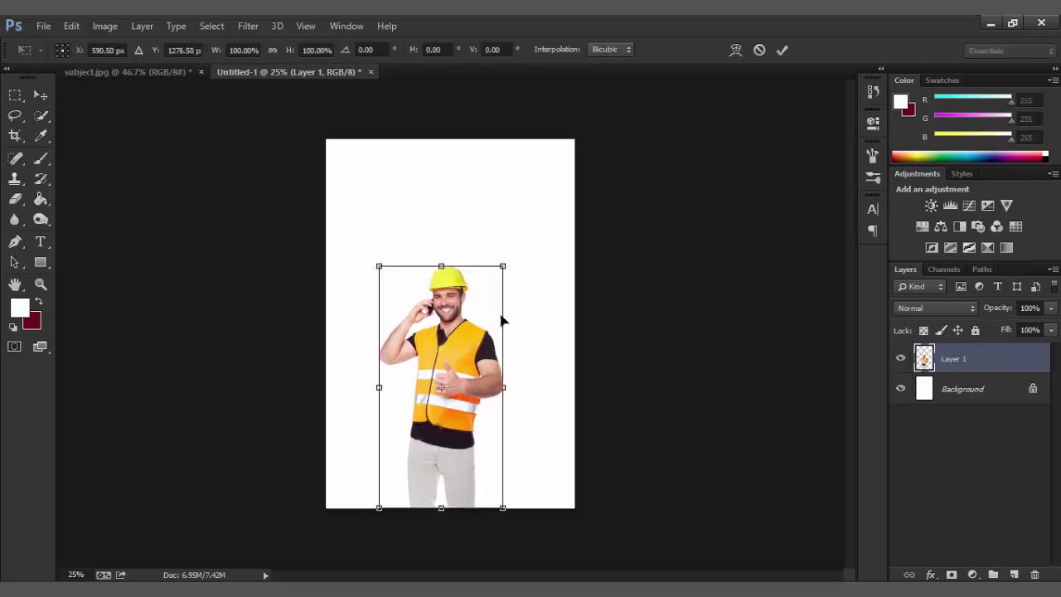
{"action": "mouse_move", "coordinate": [513, 254]}
{"action": "left_mouse_down"}
{"action": "mouse_move", "coordinate": [564, 158]}
{"action": "mouse_move", "coordinate": [516, 196]}
{"action": "left_mouse_up"}
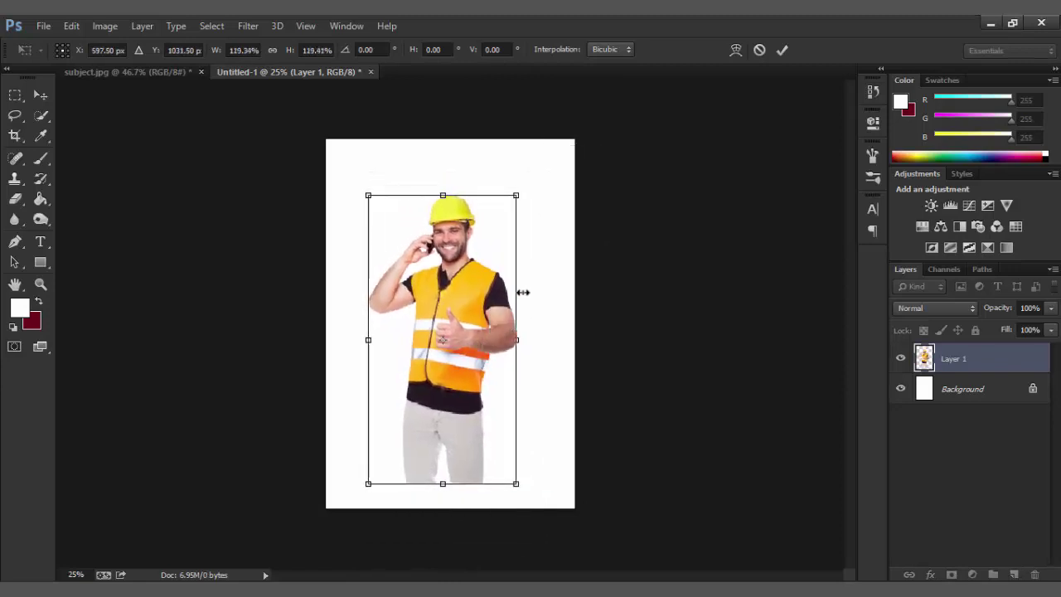
{"action": "right_click", "coordinate": [469, 313]}
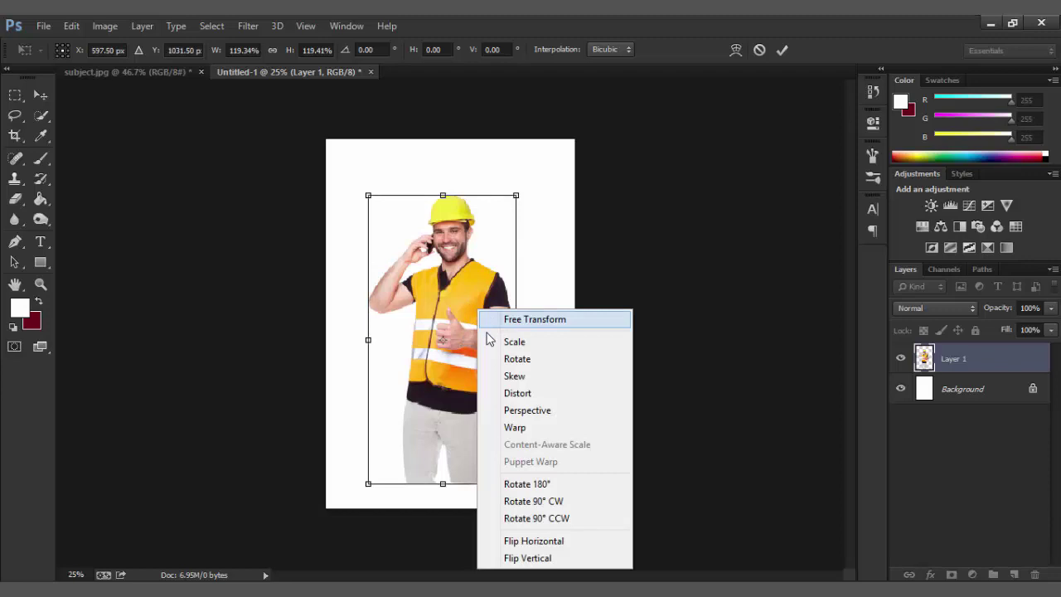
{"action": "left_click", "coordinate": [526, 543]}
{"action": "left_click_drag", "start_coordinate": [470, 406], "coordinate": [484, 397]}
{"action": "left_click_drag", "start_coordinate": [535, 472], "coordinate": [536, 469]}
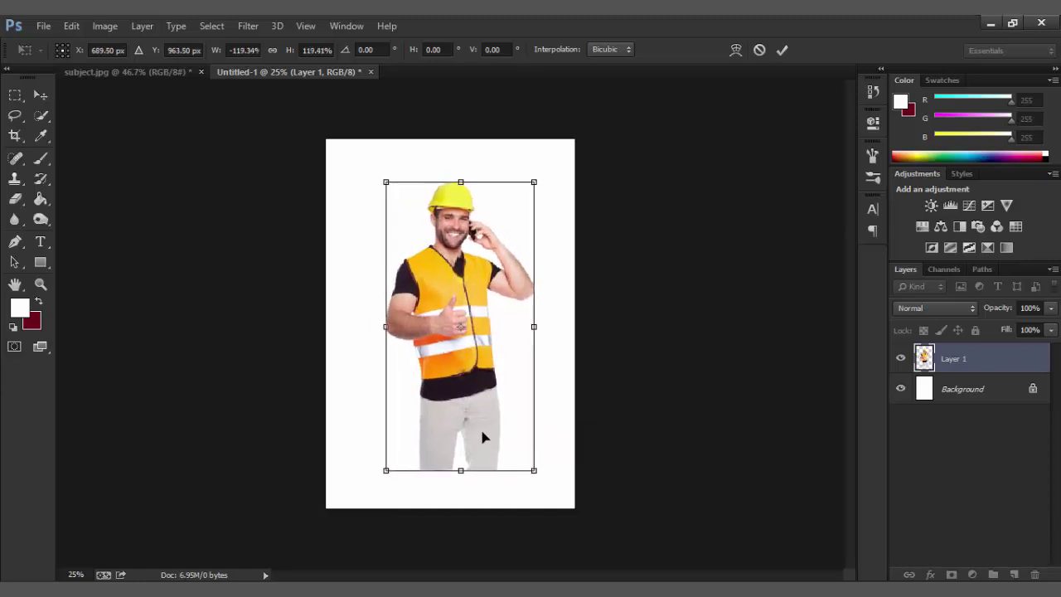
{"action": "key", "text": "Return"}
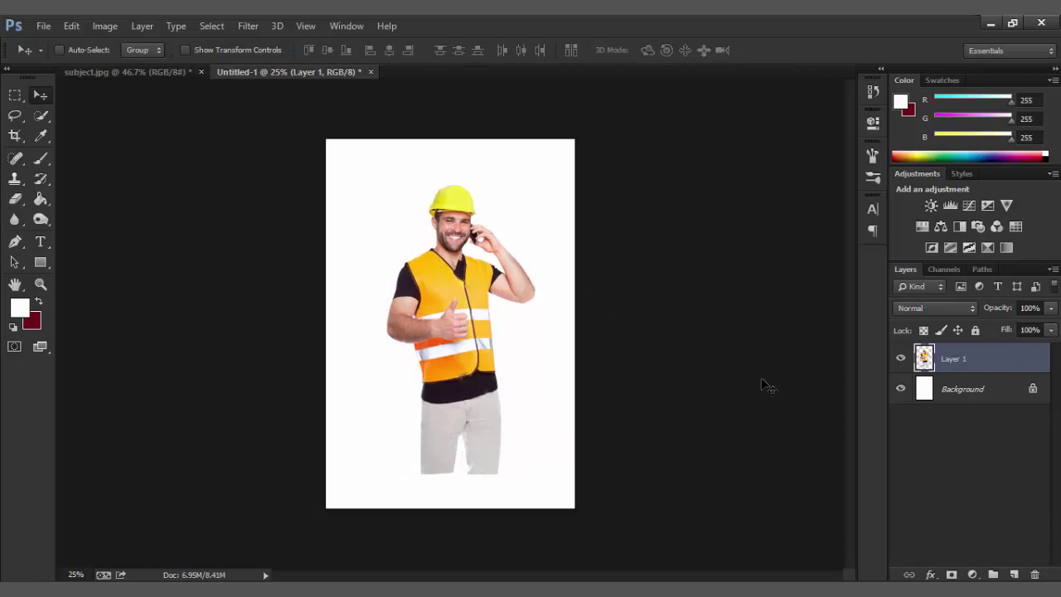
{"action": "key", "text": "ctrl+plus"}
Step: Draw a freehand Lasso selection around the worker's yellow helmet
{"action": "key", "text": "ctrl+plus"}
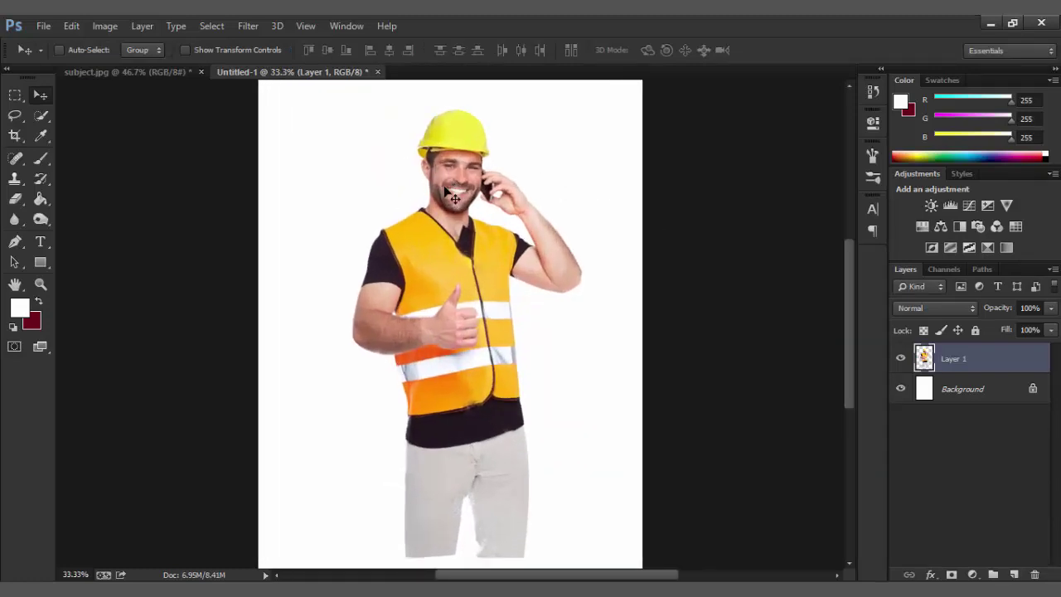
{"action": "key", "text": "ctrl+plus"}
{"action": "key", "text": "ctrl+plus"}
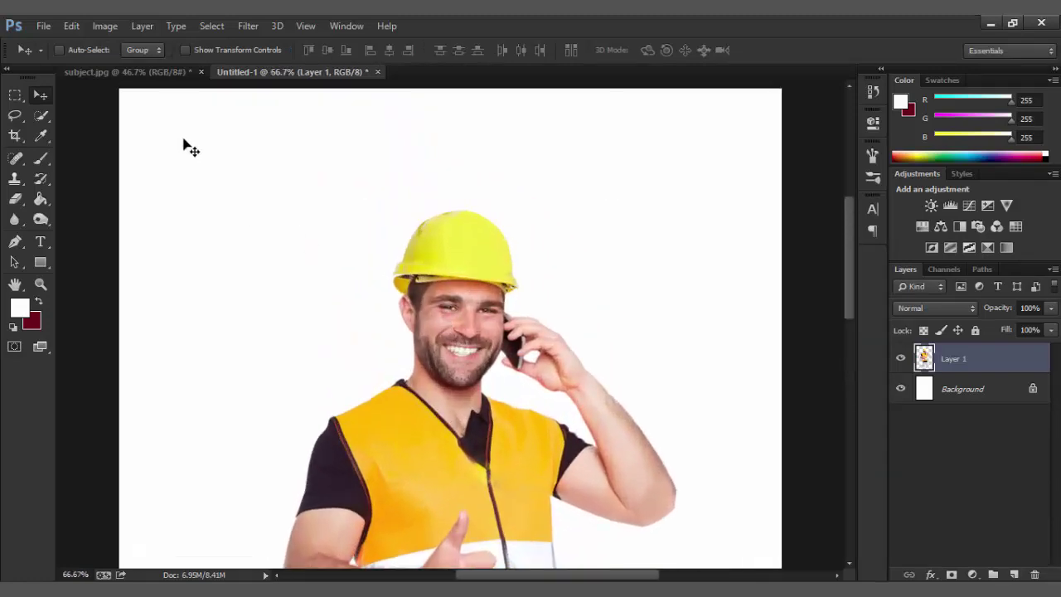
{"action": "left_click_drag", "start_coordinate": [15, 118], "coordinate": [74, 119]}
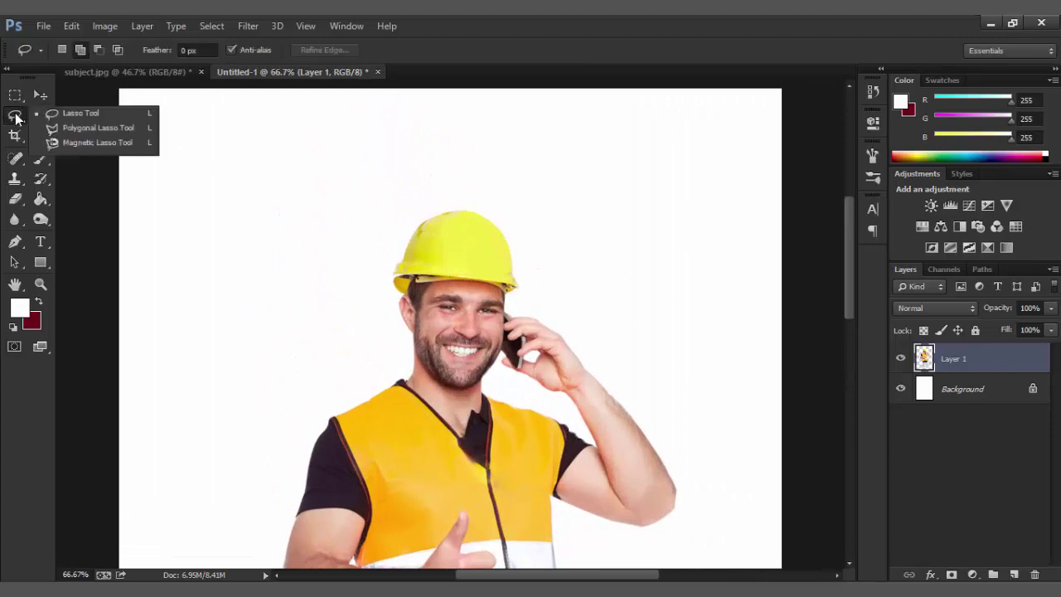
{"action": "key", "text": "ctrl+plus"}
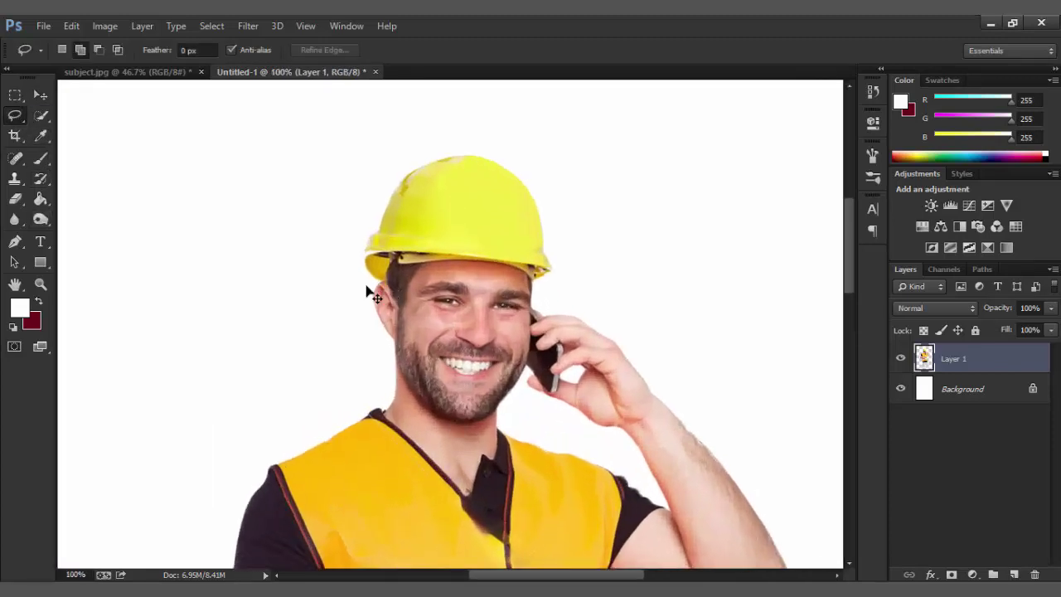
{"action": "key", "text": "ctrl+plus"}
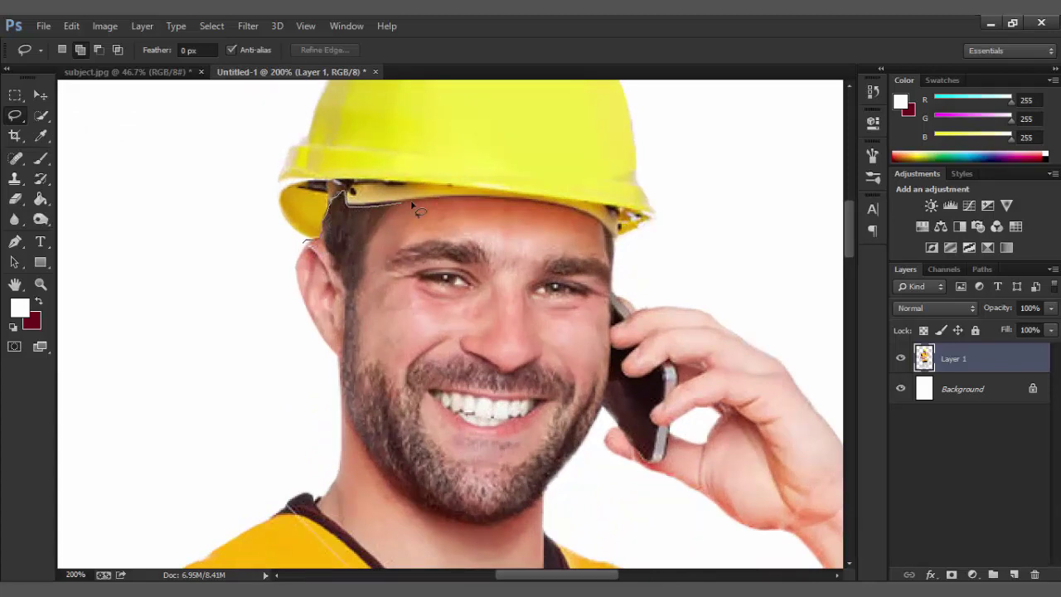
{"action": "left_click_drag", "start_coordinate": [635, 244], "coordinate": [610, 17]}
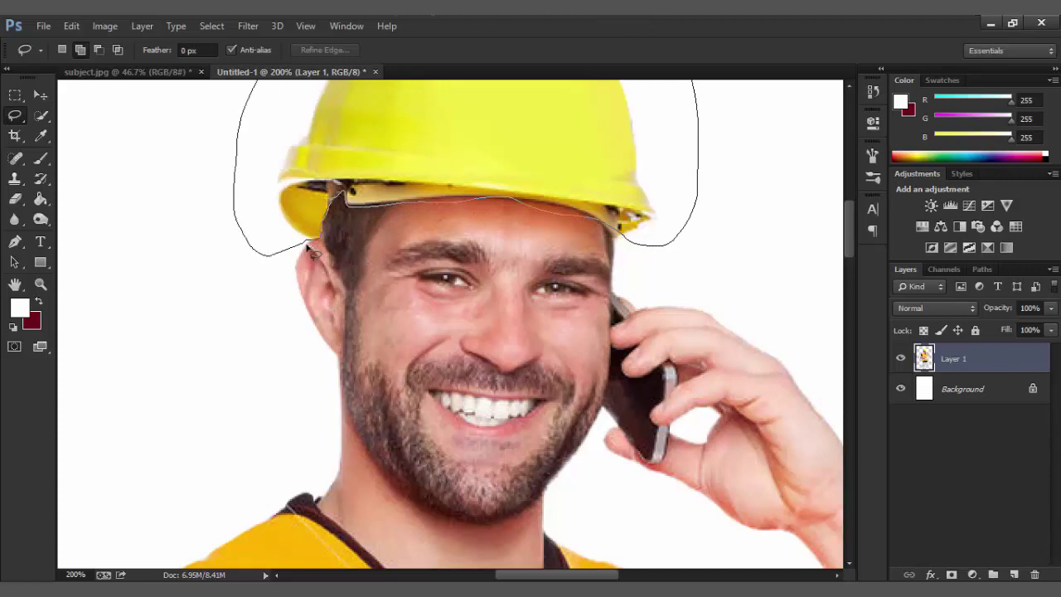
{"action": "left_click_drag", "start_coordinate": [245, 120], "coordinate": [319, 257]}
{"action": "key", "text": "ctrl+minus"}
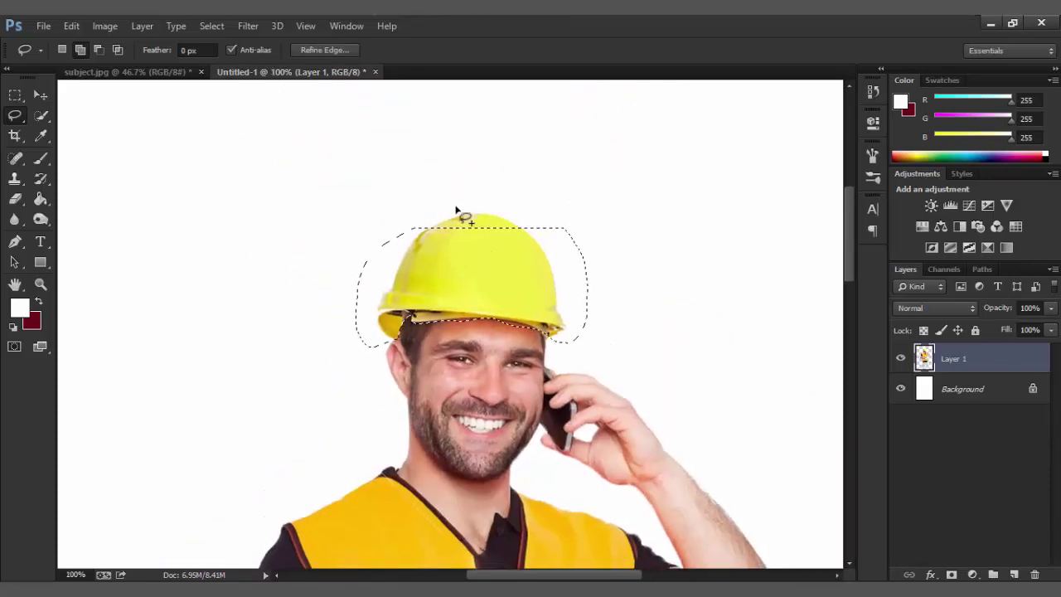
Step: Add the empty area above the helmet to the lasso selection
{"action": "left_click", "coordinate": [78, 50]}
{"action": "mouse_move", "coordinate": [479, 193]}
{"action": "left_mouse_down"}
{"action": "mouse_move", "coordinate": [454, 271]}
{"action": "mouse_move", "coordinate": [568, 214]}
{"action": "left_mouse_up"}
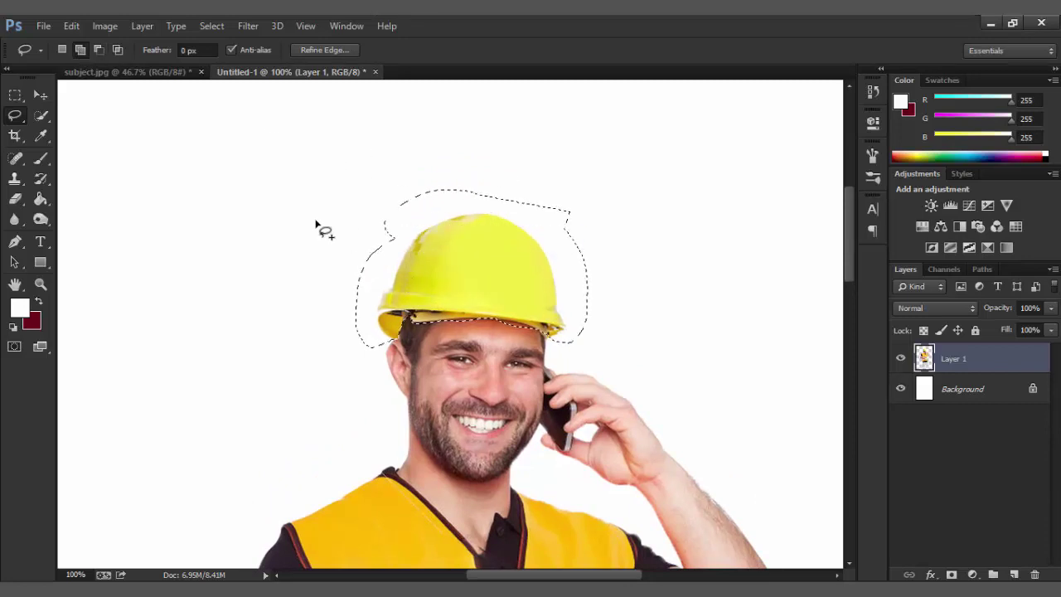
{"action": "key", "text": "ctrl+plus"}
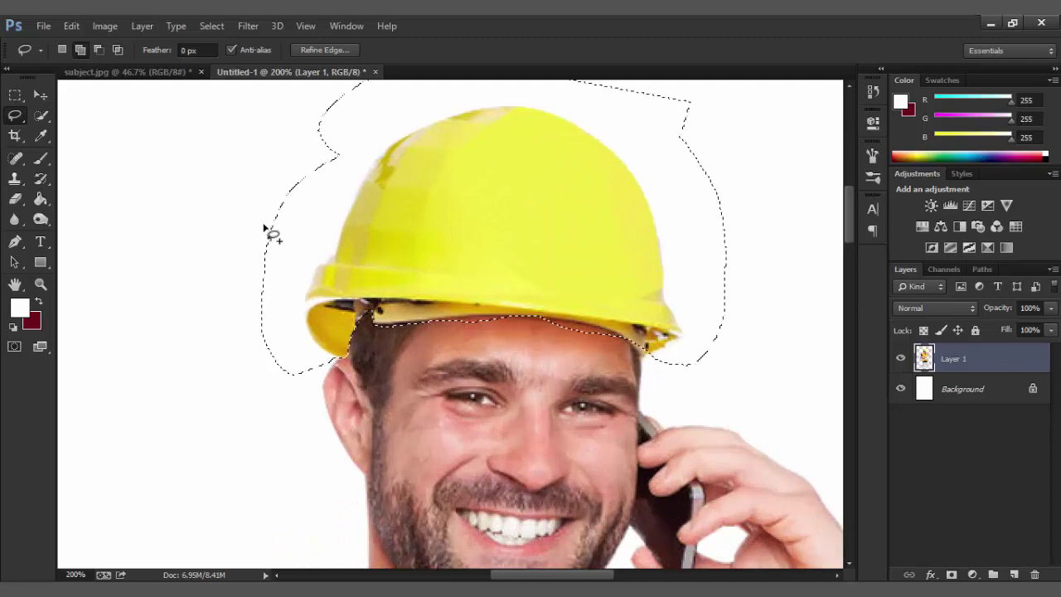
{"action": "left_click", "coordinate": [98, 51]}
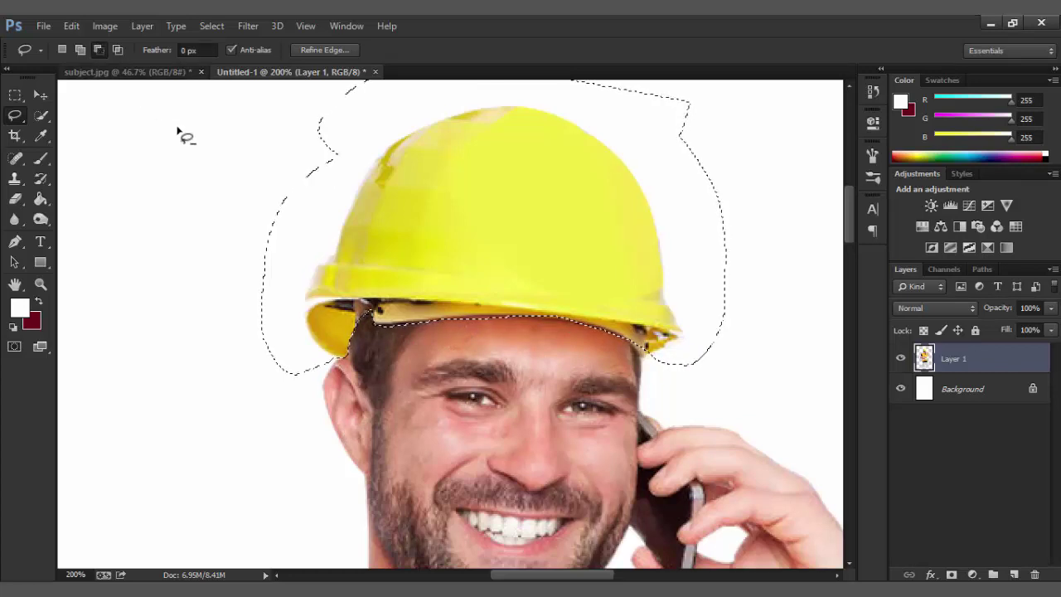
{"action": "key", "text": "ctrl+0"}
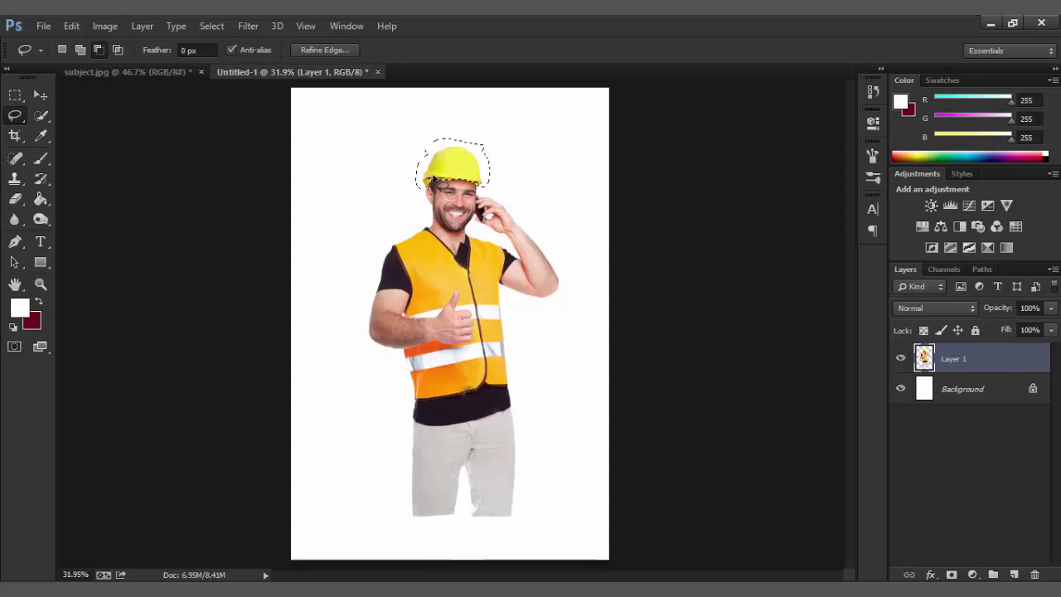
Step: Invert the helmet selection and add a new Layer 2 clipped to the worker layer
{"action": "left_click", "coordinate": [212, 27]}
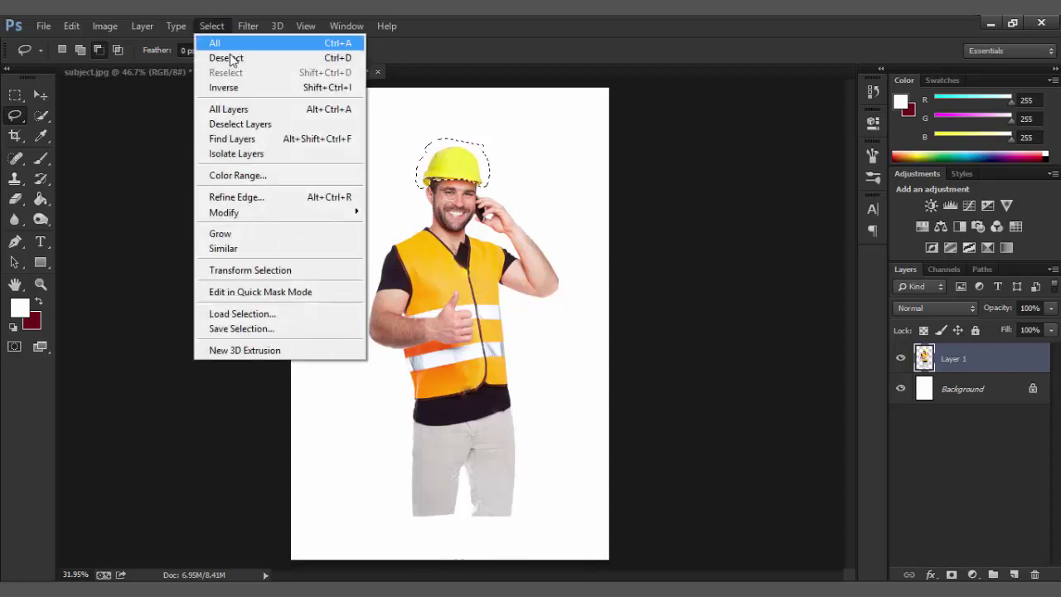
{"action": "left_click", "coordinate": [238, 88]}
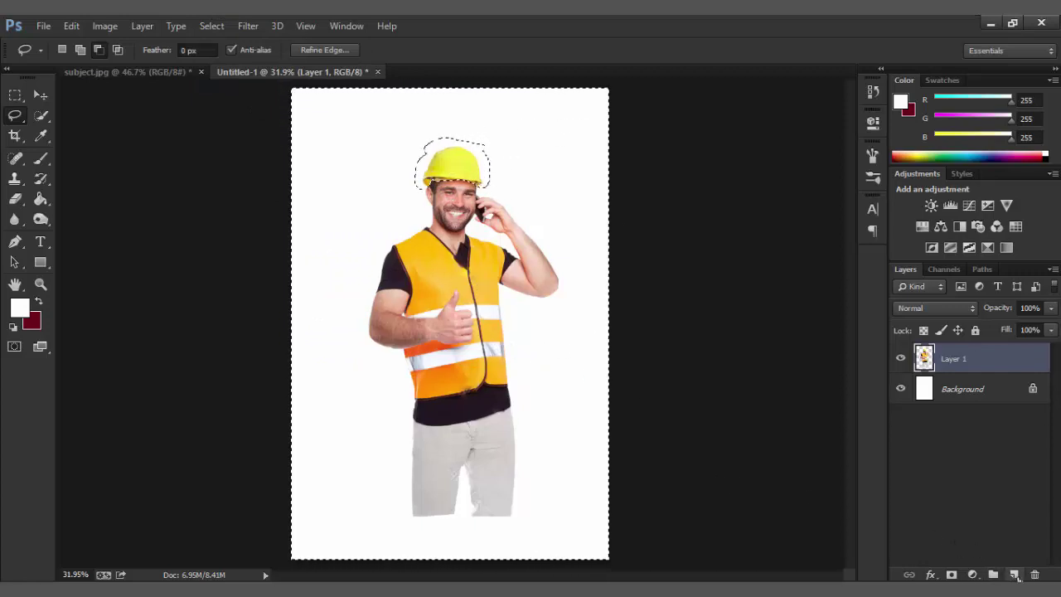
{"action": "left_click", "coordinate": [1014, 574]}
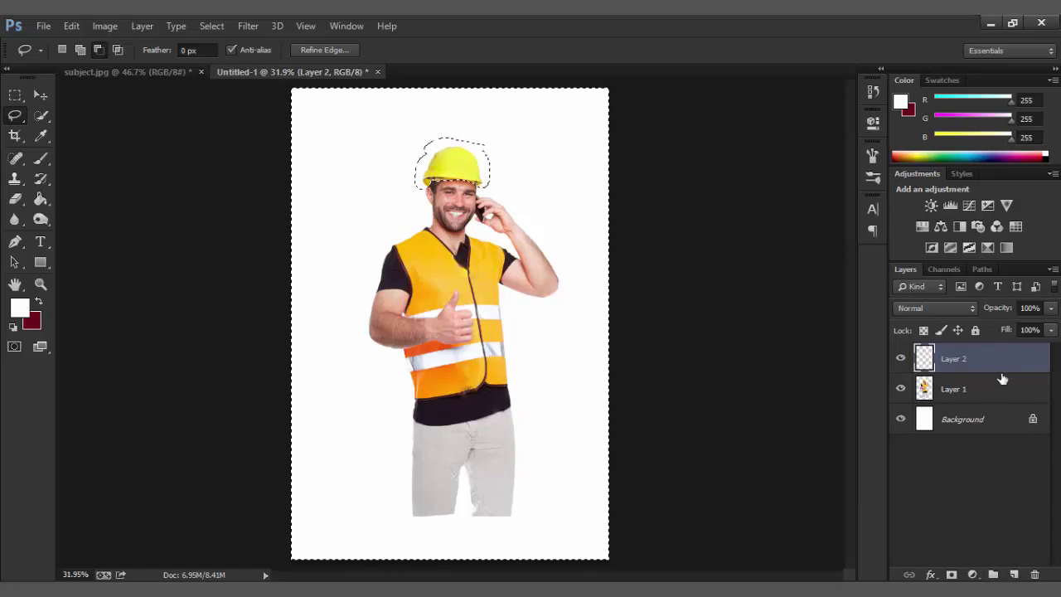
{"action": "right_click", "coordinate": [1003, 379]}
{"action": "left_click", "coordinate": [1035, 372]}
{"action": "right_click", "coordinate": [1009, 363]}
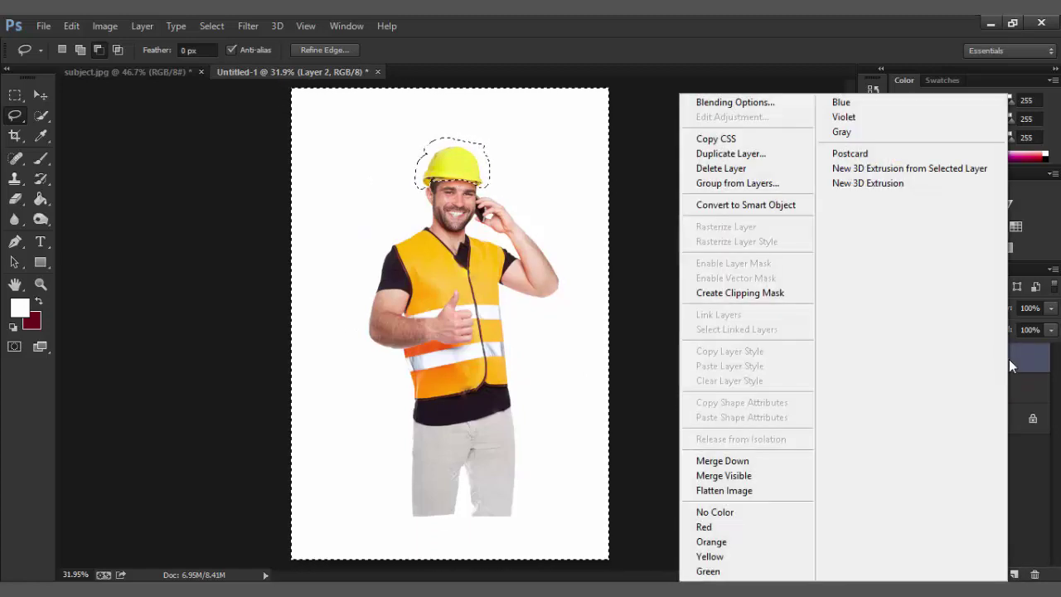
{"action": "left_click", "coordinate": [728, 295]}
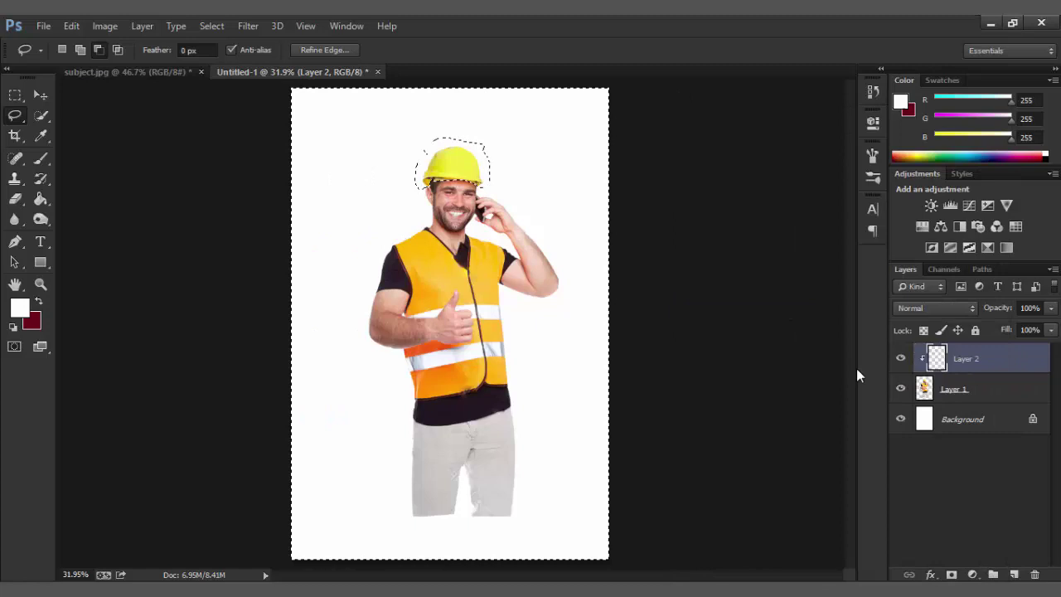
Step: Fill everything except the helmet with black on Layer 2, then deselect
{"action": "left_click", "coordinate": [40, 199]}
{"action": "left_click", "coordinate": [13, 326]}
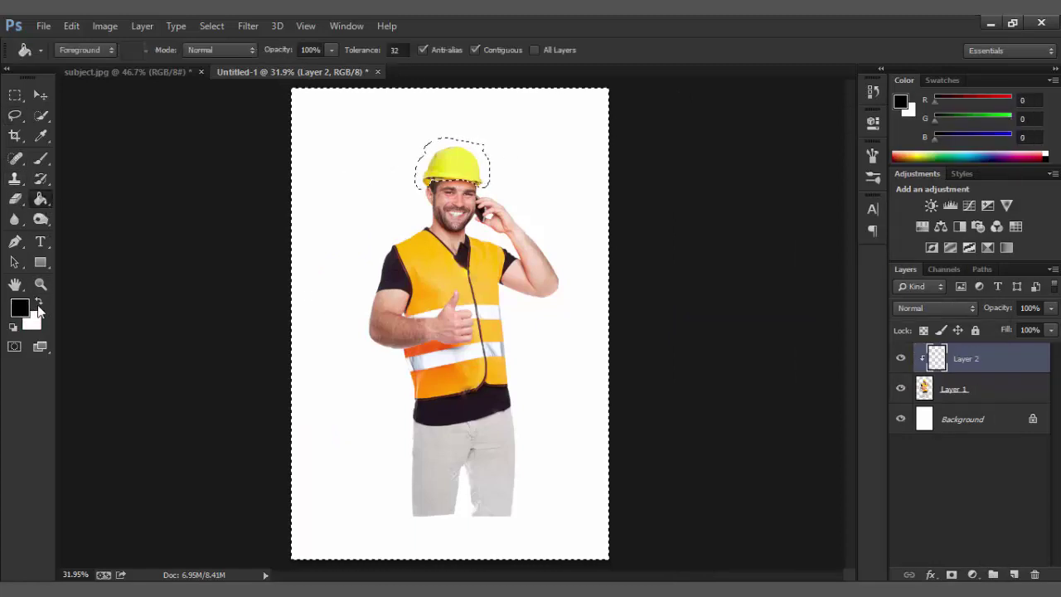
{"action": "left_click", "coordinate": [408, 302]}
{"action": "key", "text": "ctrl+d"}
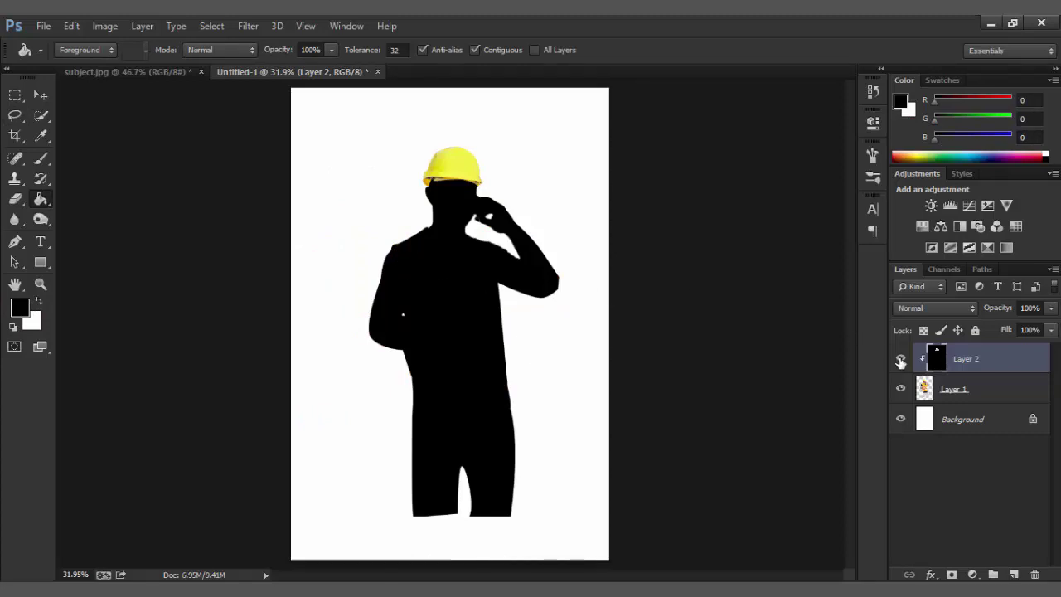
{"action": "key", "text": "ctrl+shift+d"}
{"action": "left_click", "coordinate": [211, 26]}
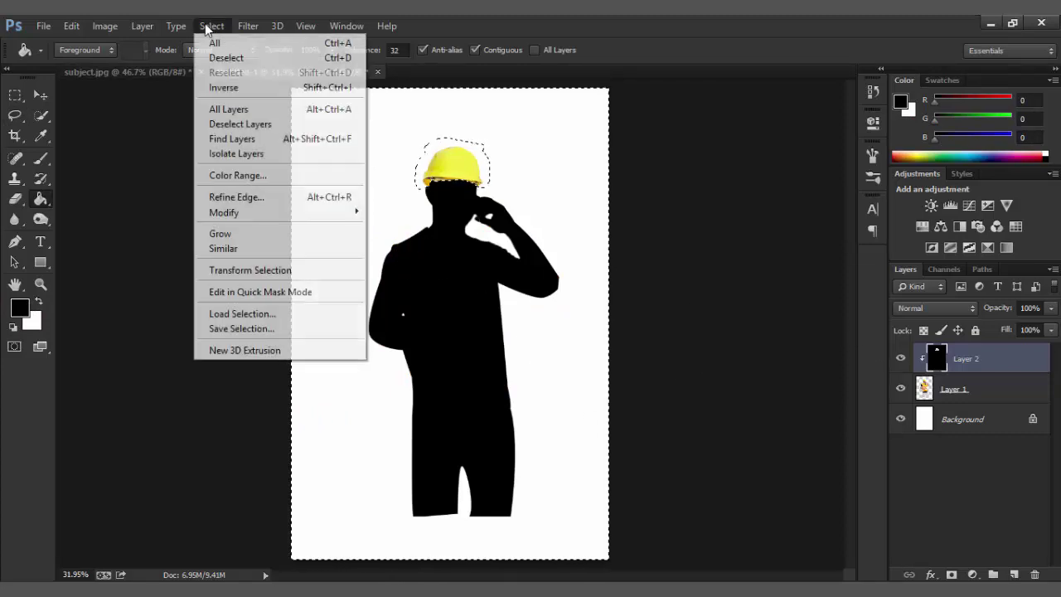
{"action": "left_click", "coordinate": [349, 58]}
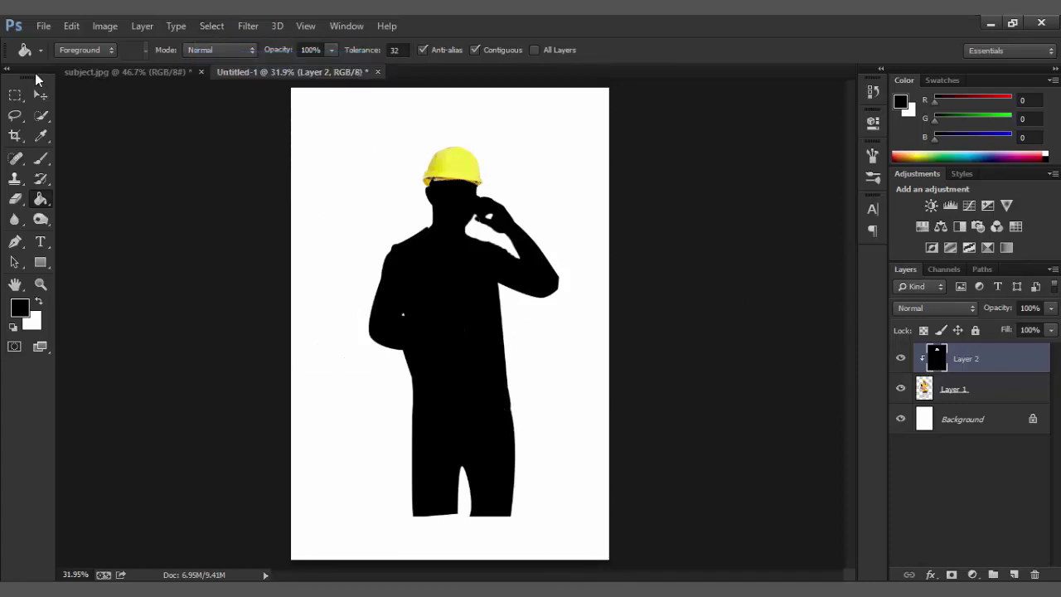
Step: Open luna-4-bike-studio.jpg in its own document
{"action": "left_click", "coordinate": [44, 25]}
{"action": "left_click", "coordinate": [58, 56]}
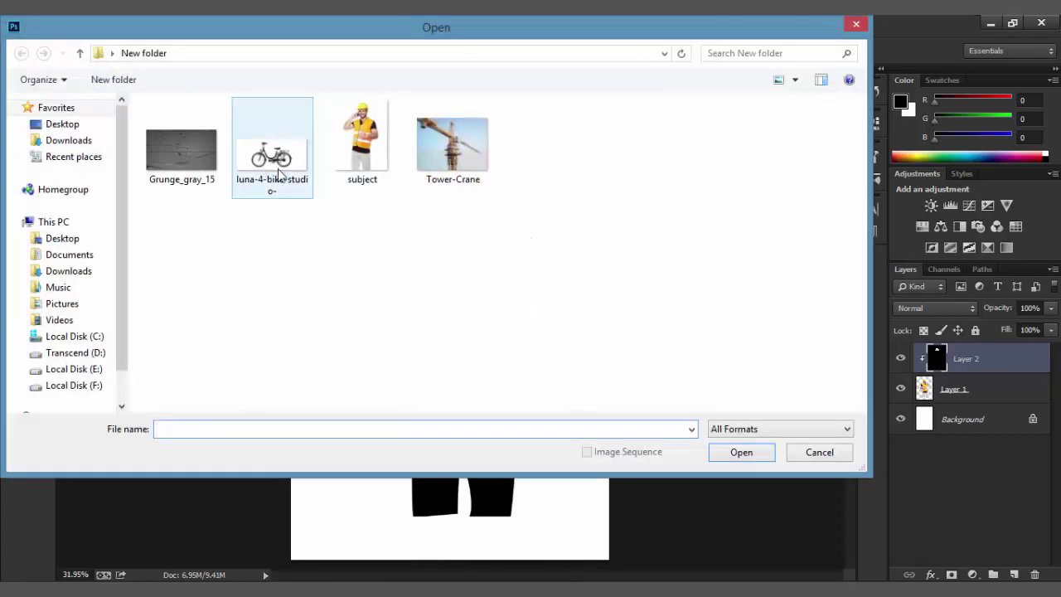
{"action": "double_click", "coordinate": [281, 177]}
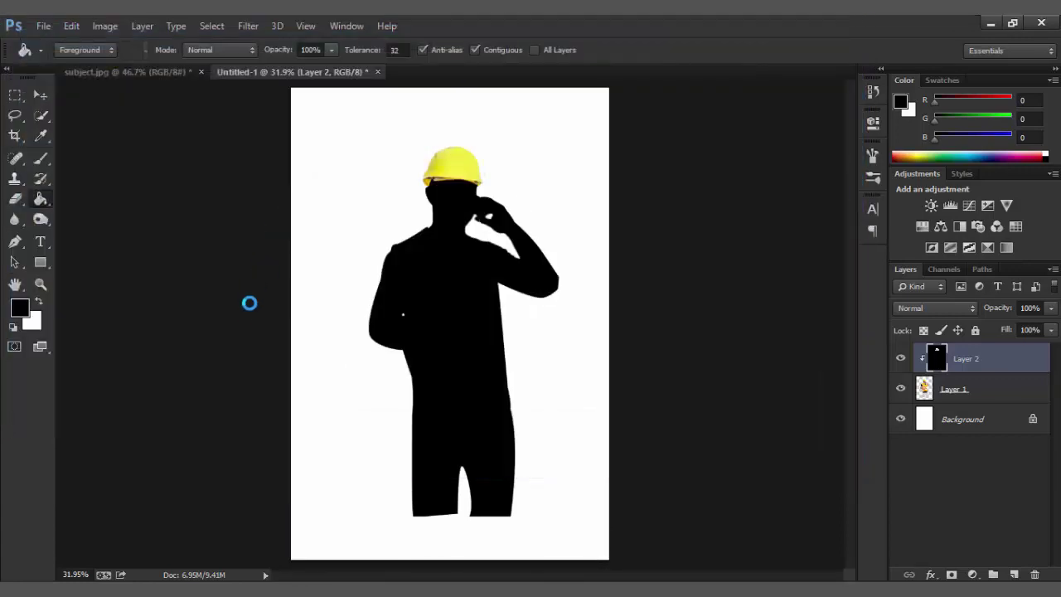
{"action": "scroll", "coordinate": [296, 280], "scroll_direction": "up", "scroll_amount": 1}
{"action": "scroll", "coordinate": [375, 344], "scroll_direction": "down", "scroll_amount": 1}
{"action": "scroll", "coordinate": [376, 344], "scroll_direction": "up", "scroll_amount": 1}
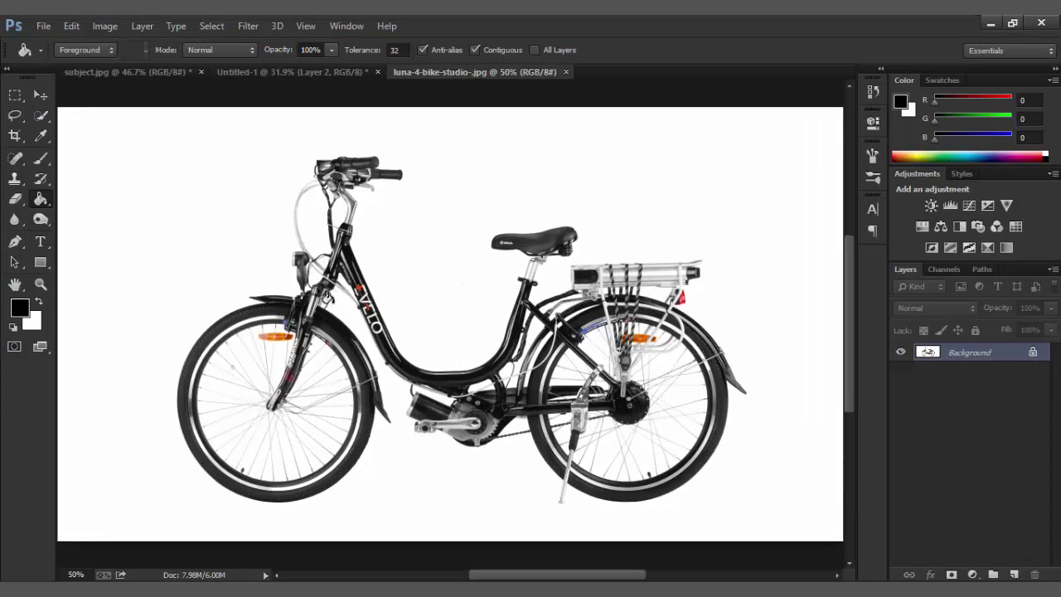
Step: Desaturate the bike photo to greyscale and fit it in the window
{"action": "left_click", "coordinate": [104, 26]}
{"action": "mouse_move", "coordinate": [128, 66]}
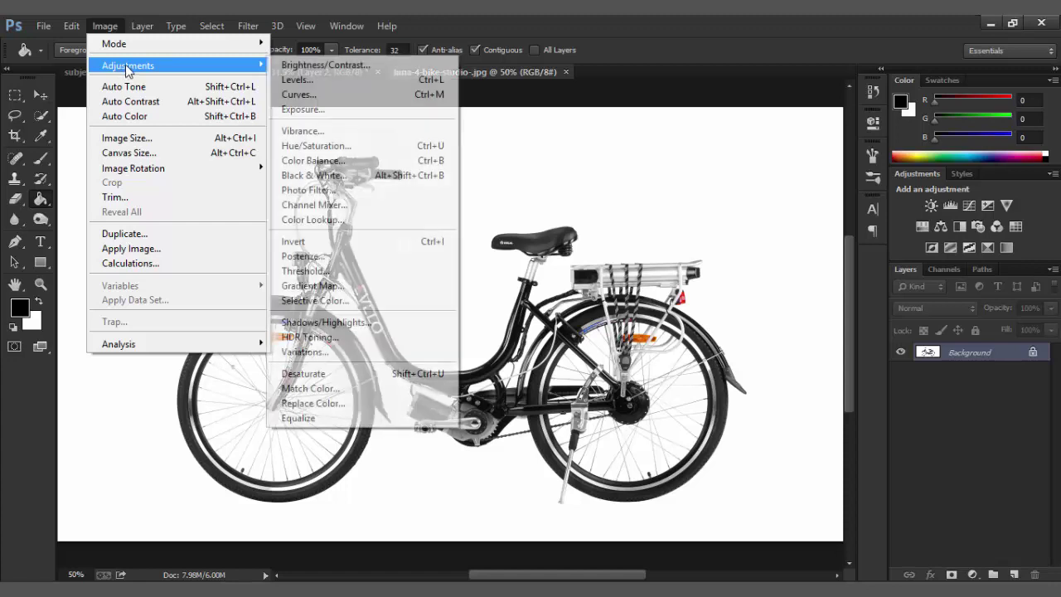
{"action": "left_click", "coordinate": [329, 375]}
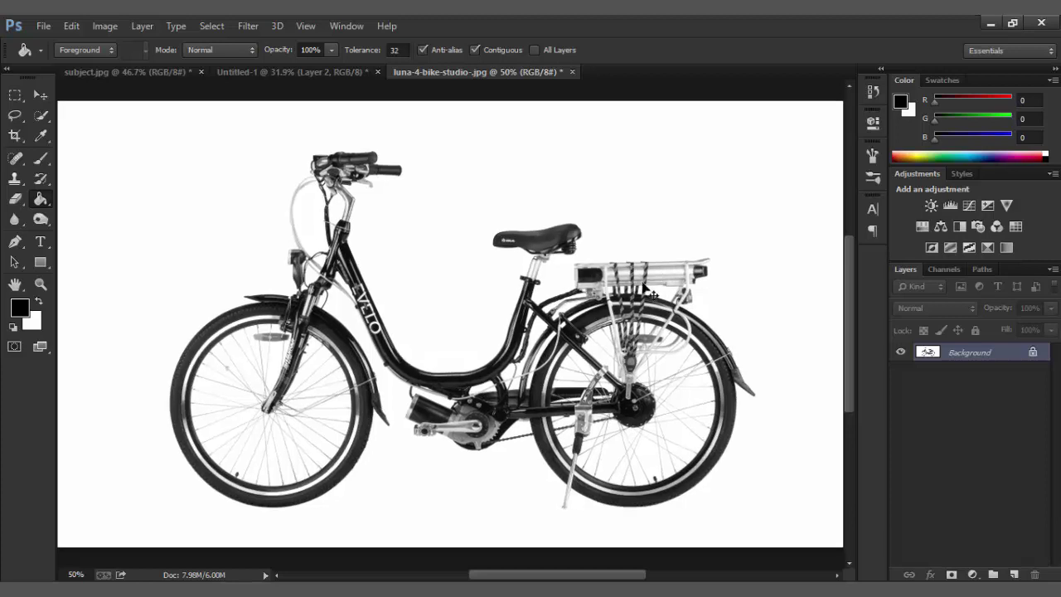
{"action": "scroll", "coordinate": [644, 285], "scroll_direction": "up", "scroll_amount": 3}
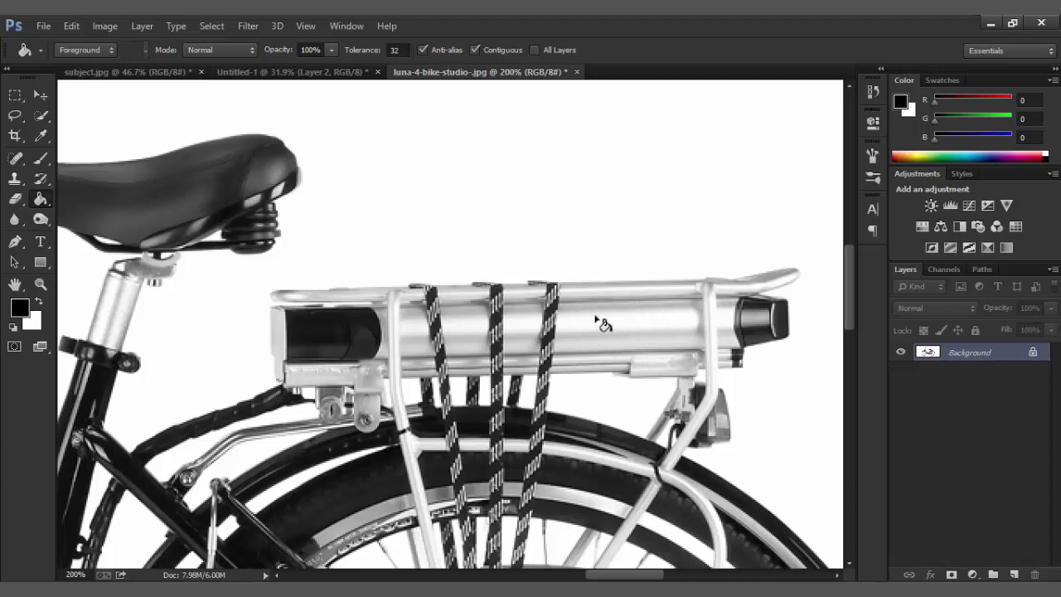
{"action": "key", "text": "ctrl+0"}
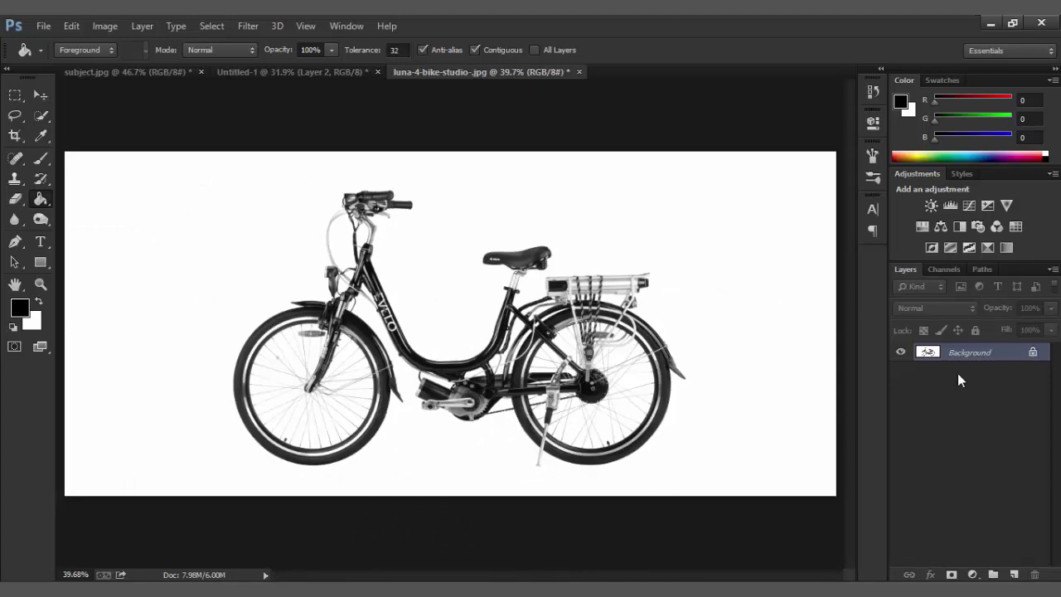
Step: Duplicate the bike layer with Multiply blending and stack two more Multiply copies
{"action": "key", "text": "ctrl+j"}
{"action": "left_click", "coordinate": [926, 308]}
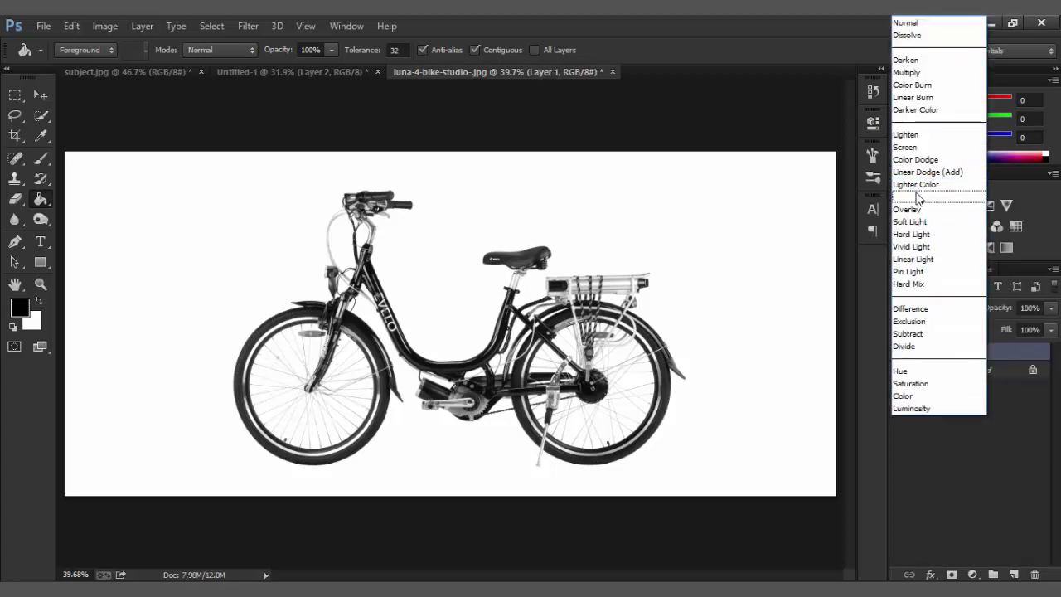
{"action": "left_click", "coordinate": [917, 73]}
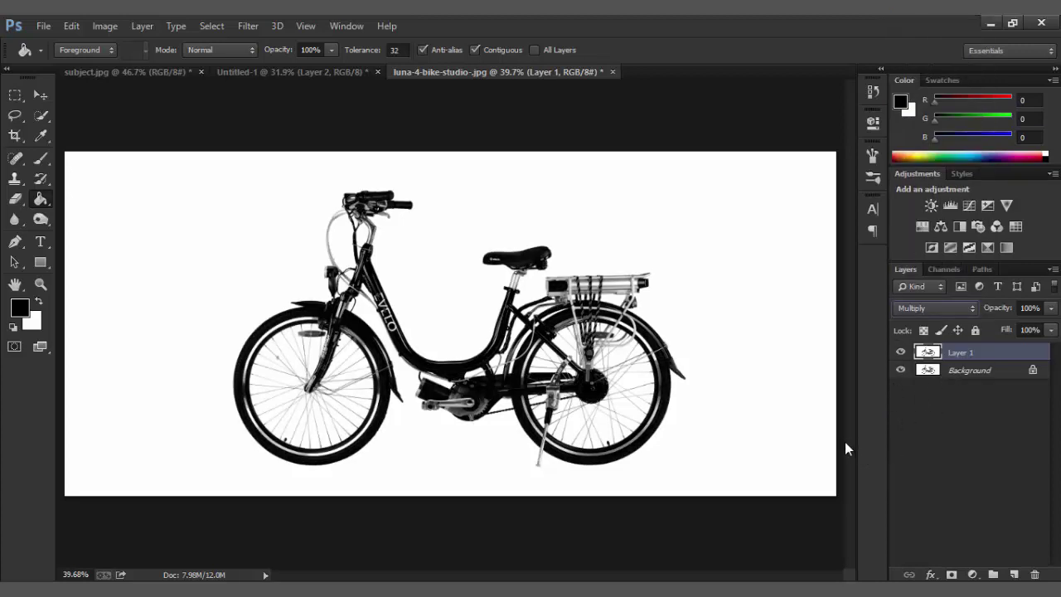
{"action": "key", "text": "ctrl+j"}
{"action": "key", "text": "ctrl+j"}
{"action": "key", "text": "ctrl+j"}
{"action": "key", "text": "ctrl+j"}
{"action": "key", "text": "ctrl+j"}
{"action": "key", "text": "ctrl+j"}
{"action": "key", "text": "ctrl+j"}
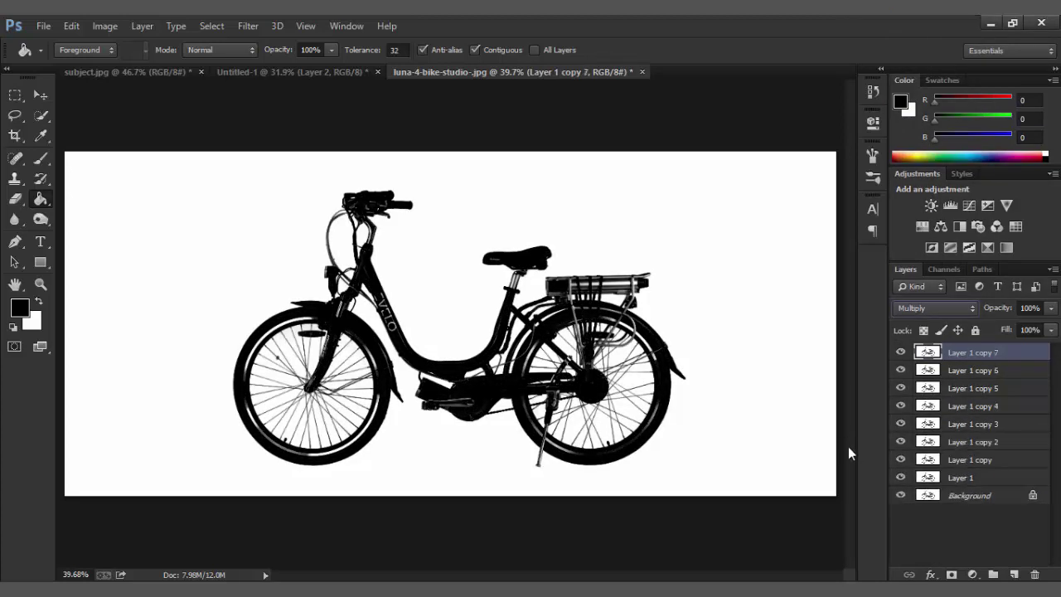
{"action": "key", "text": "ctrl+j"}
{"action": "key", "text": "ctrl+j"}
{"action": "key", "text": "ctrl+j"}
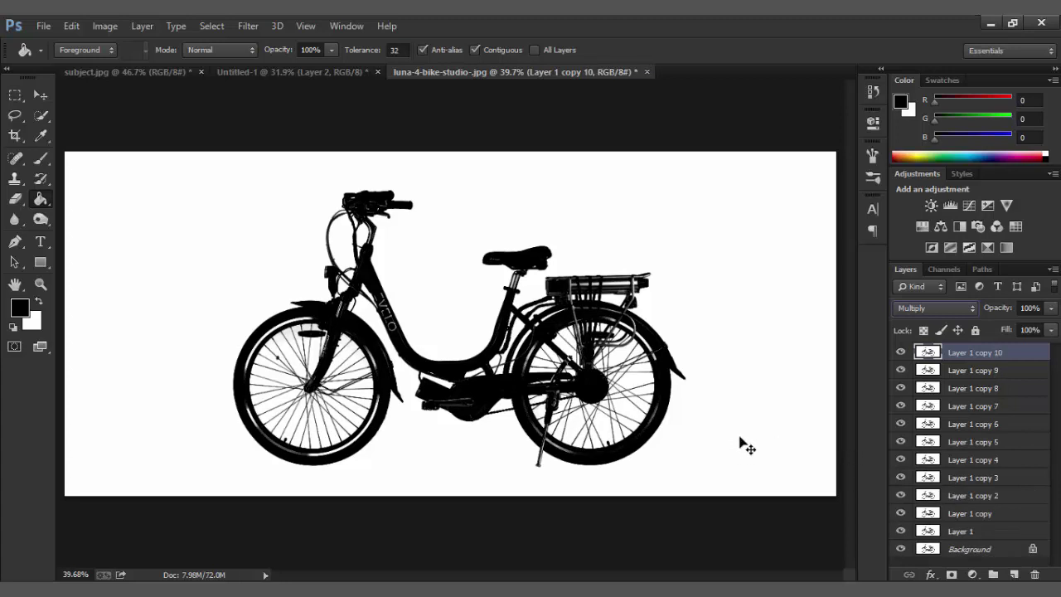
{"action": "key", "text": "ctrl+minus"}
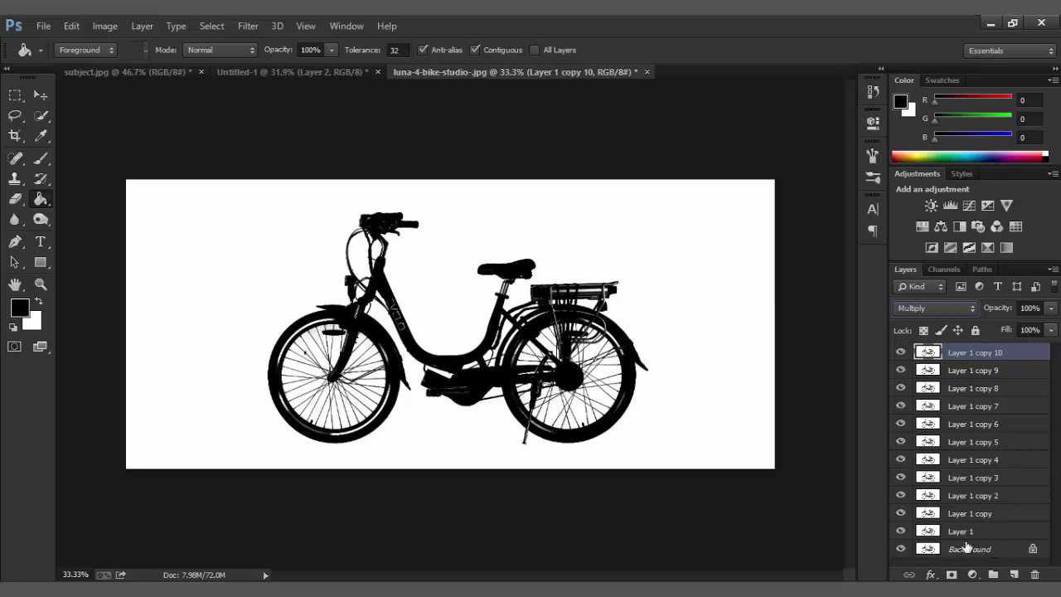
Step: Merge all the darkened bike layers into a single Background layer
{"action": "left_click", "coordinate": [966, 545], "text": "shift"}
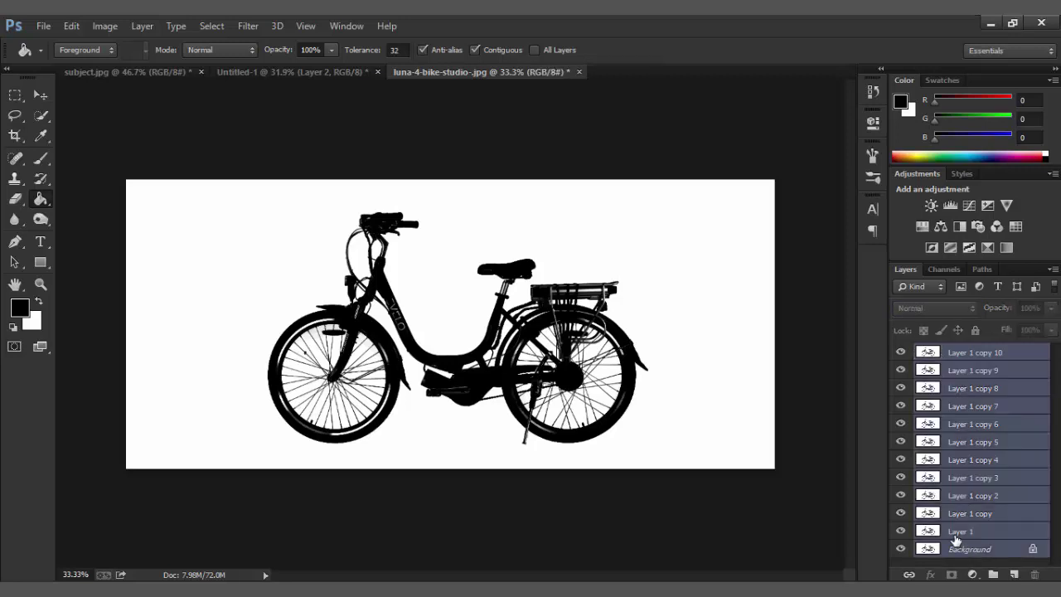
{"action": "key", "text": "ctrl+e"}
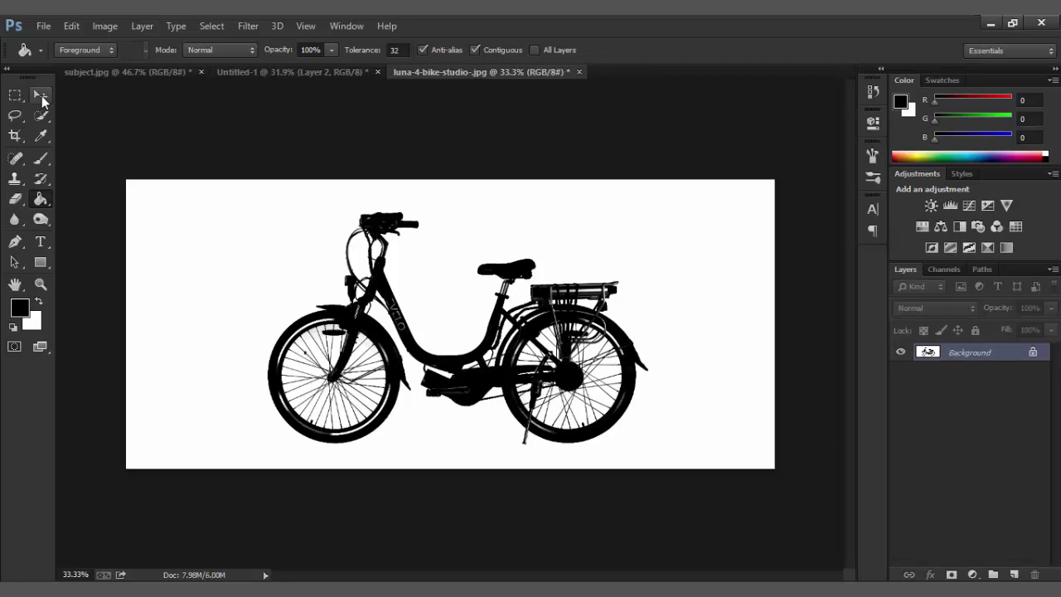
{"action": "key", "text": "ctrl+plus"}
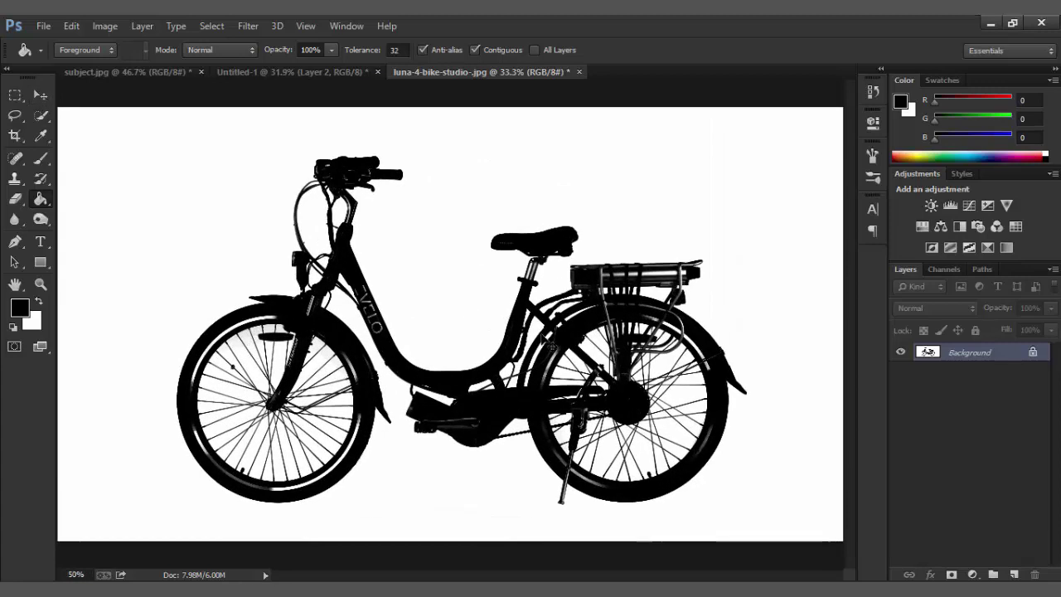
{"action": "scroll", "coordinate": [685, 276], "scroll_direction": "up", "scroll_amount": 1}
{"action": "scroll", "coordinate": [663, 278], "scroll_direction": "up", "scroll_amount": 1}
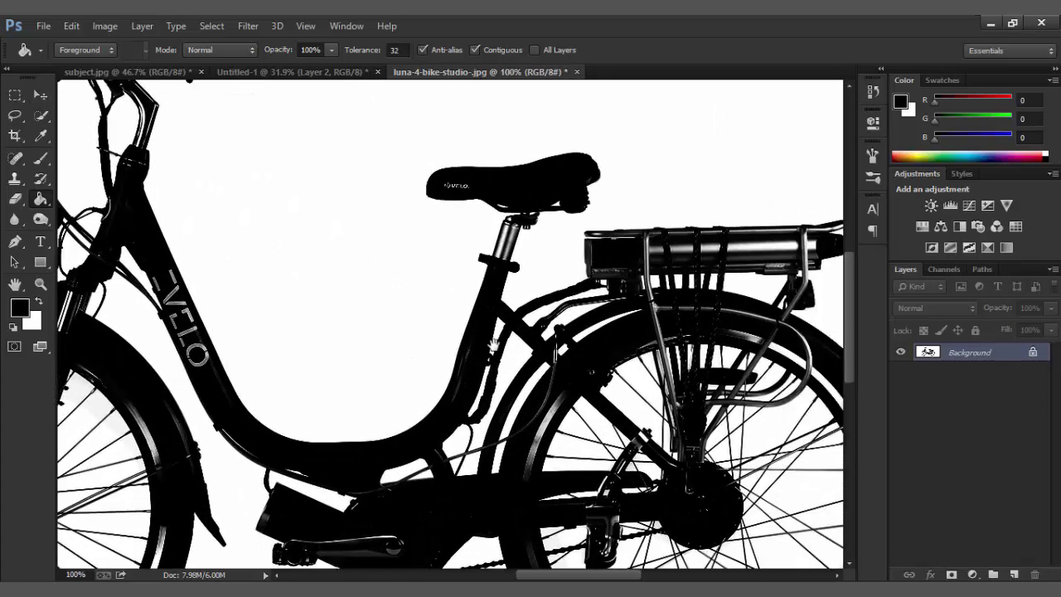
{"action": "scroll", "coordinate": [630, 282], "scroll_direction": "up", "scroll_amount": 2}
{"action": "key", "text": "ctrl+0"}
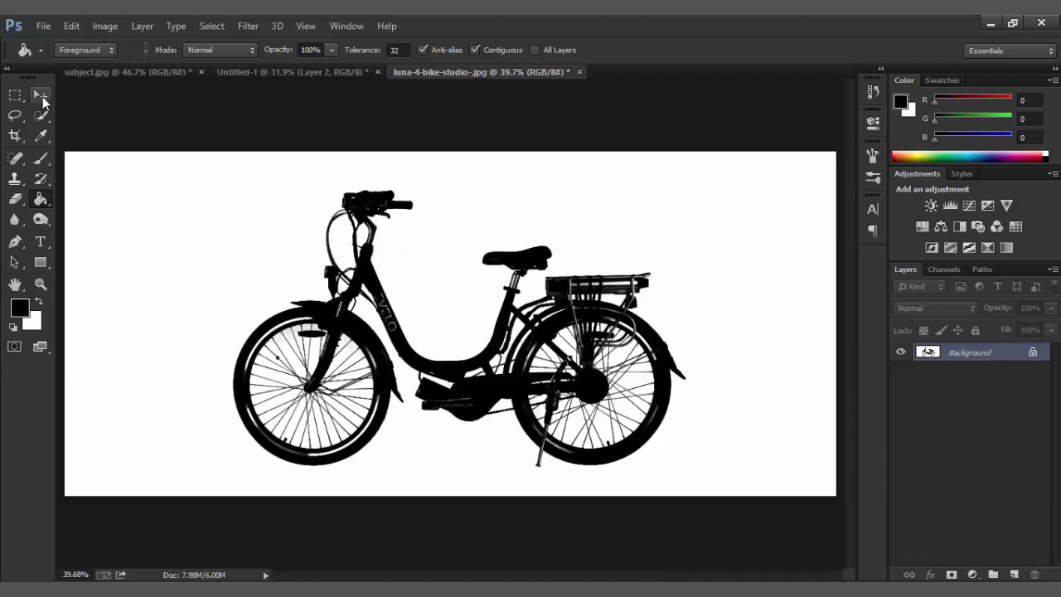
{"action": "left_click", "coordinate": [40, 96]}
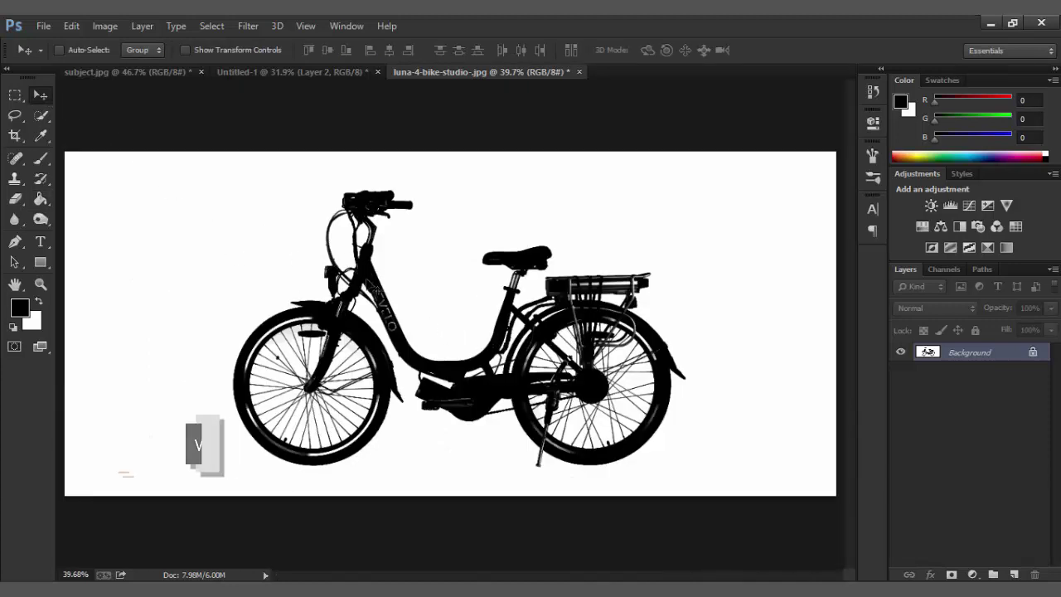
Step: Drag the bike into the poster and release it from the clipping mask
{"action": "mouse_move", "coordinate": [285, 77]}
{"action": "left_mouse_down"}
{"action": "mouse_move", "coordinate": [509, 450]}
{"action": "mouse_move", "coordinate": [567, 421]}
{"action": "left_mouse_up"}
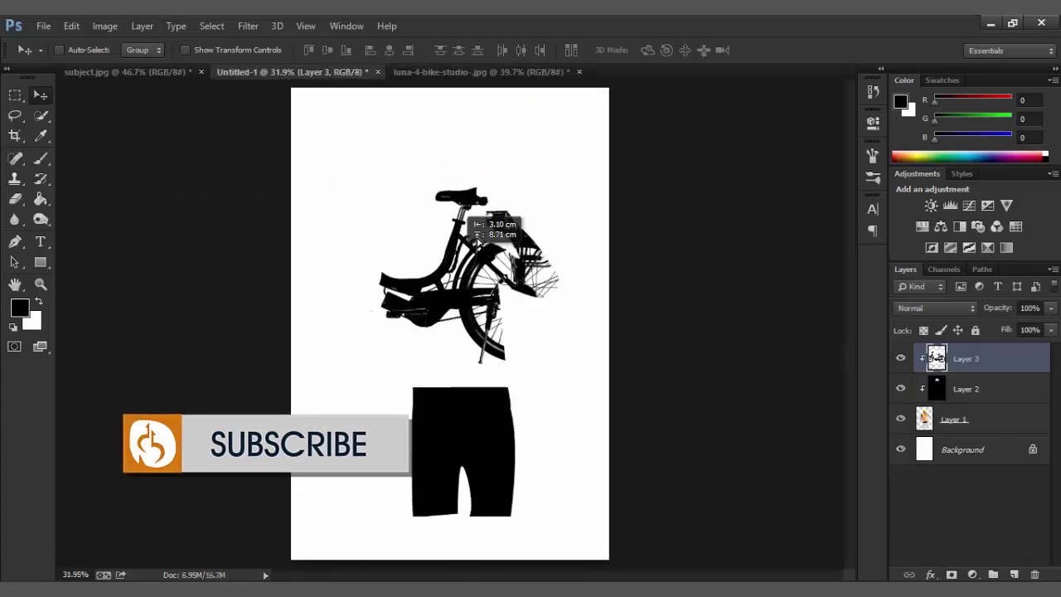
{"action": "left_click_drag", "start_coordinate": [715, 315], "coordinate": [694, 322]}
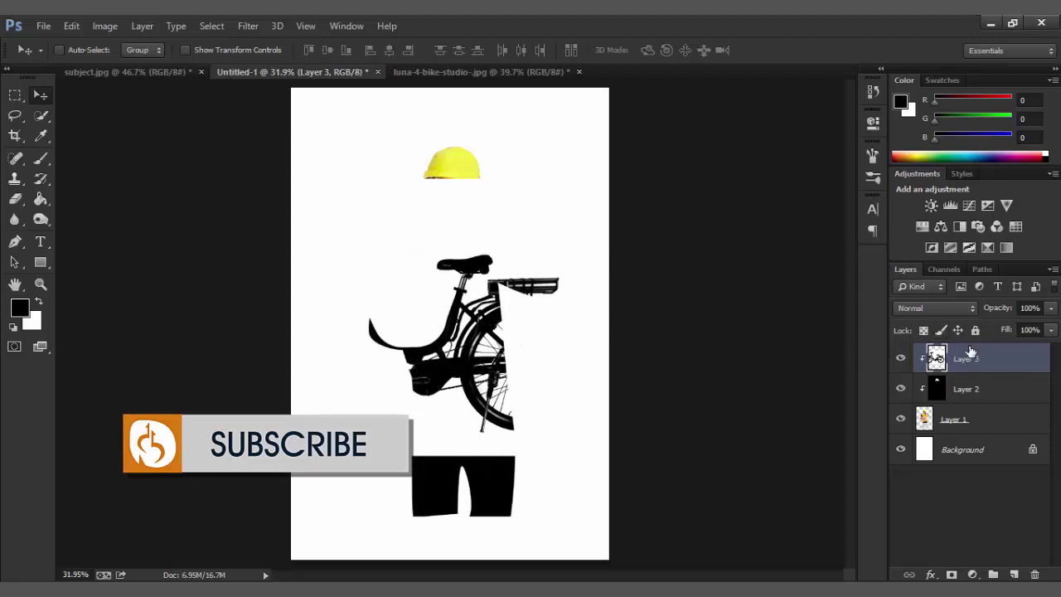
{"action": "right_click", "coordinate": [989, 368]}
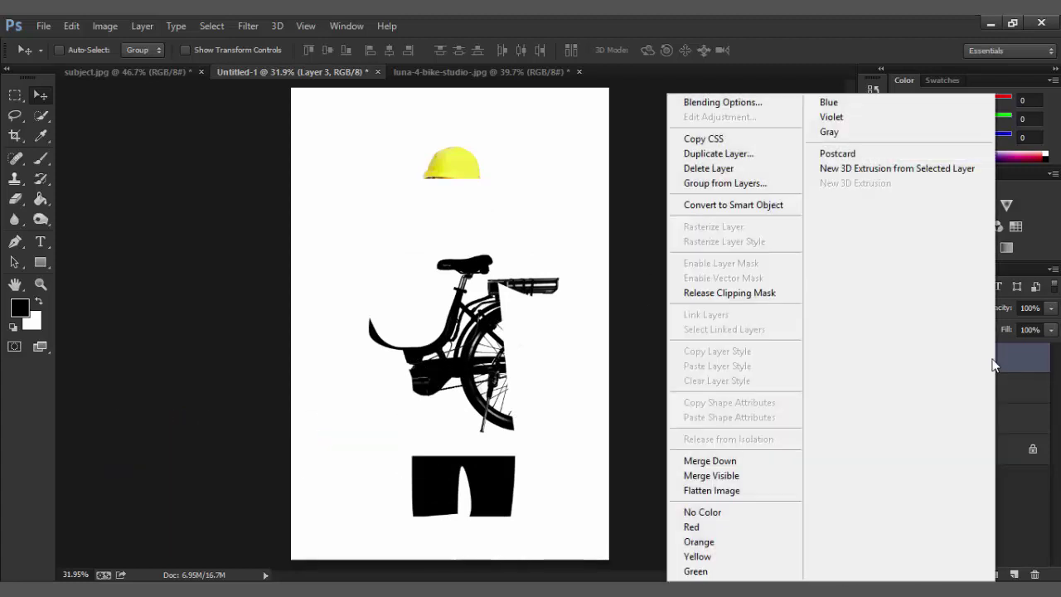
{"action": "left_click", "coordinate": [756, 294]}
{"action": "mouse_move", "coordinate": [510, 370]}
{"action": "left_mouse_down"}
{"action": "mouse_move", "coordinate": [549, 354]}
{"action": "mouse_move", "coordinate": [537, 369]}
{"action": "mouse_move", "coordinate": [539, 358]}
{"action": "left_mouse_up"}
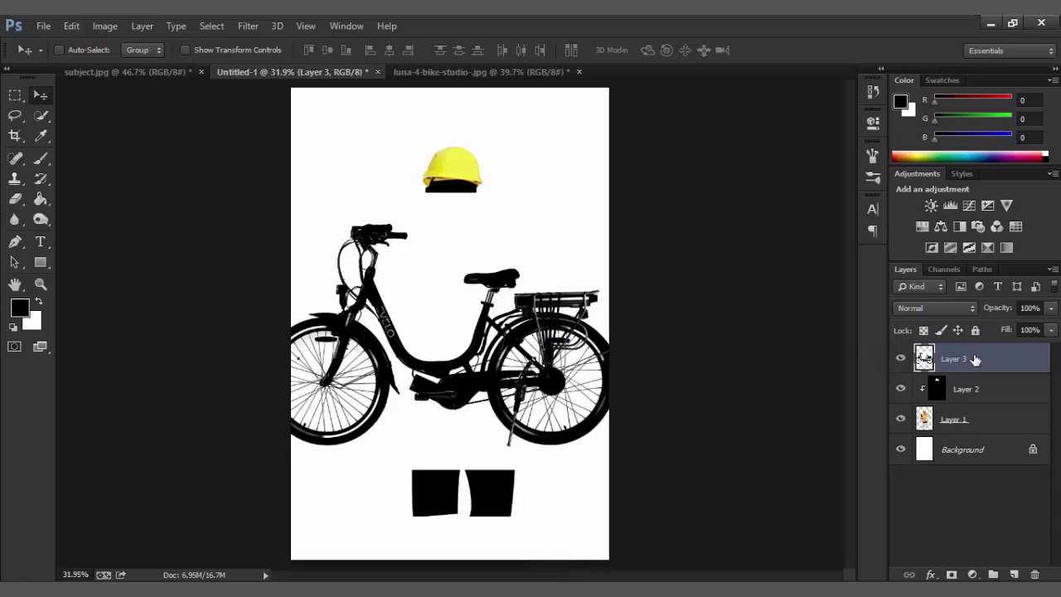
Step: Put Layer 3 below the worker's Layer 1 and lower the bike toward the bottom edge
{"action": "left_click_drag", "start_coordinate": [975, 359], "coordinate": [989, 422]}
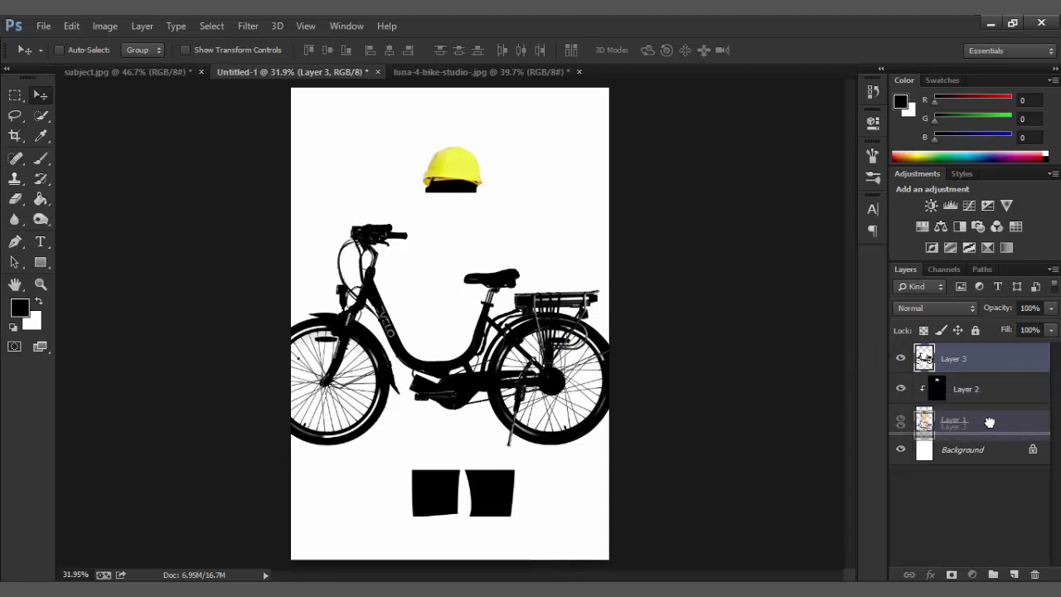
{"action": "left_click_drag", "start_coordinate": [989, 422], "coordinate": [985, 426]}
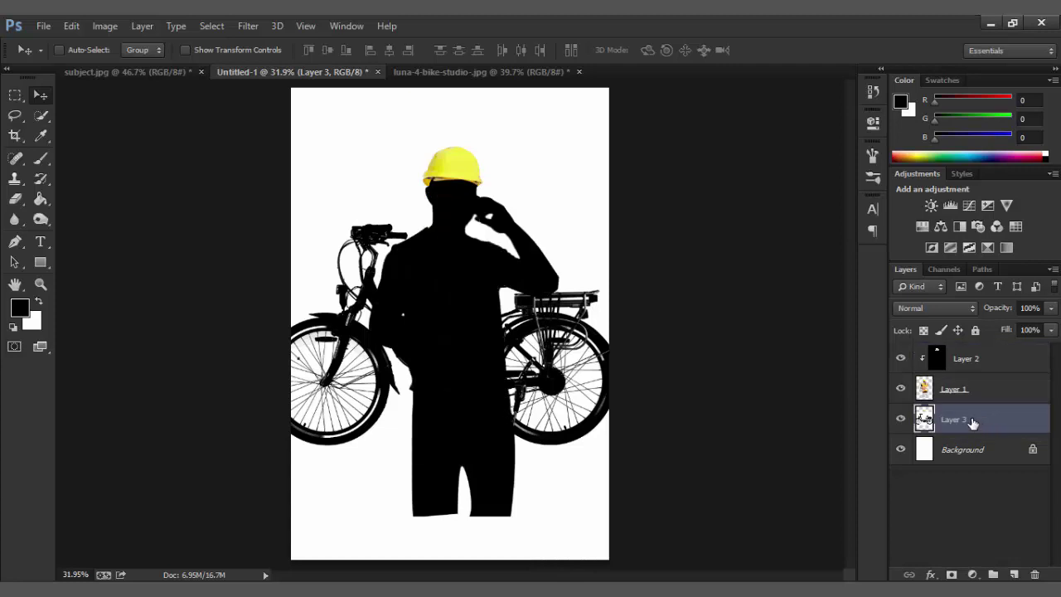
{"action": "left_click_drag", "start_coordinate": [576, 382], "coordinate": [584, 468]}
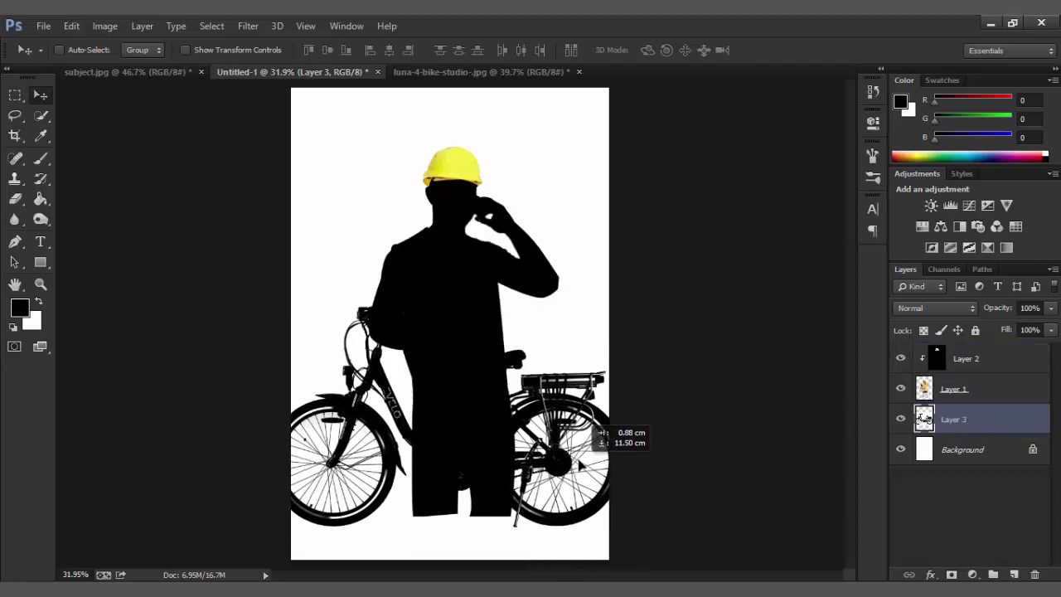
{"action": "mouse_move", "coordinate": [584, 468]}
{"action": "left_mouse_down"}
{"action": "mouse_move", "coordinate": [573, 479]}
{"action": "mouse_move", "coordinate": [599, 497]}
{"action": "left_mouse_up"}
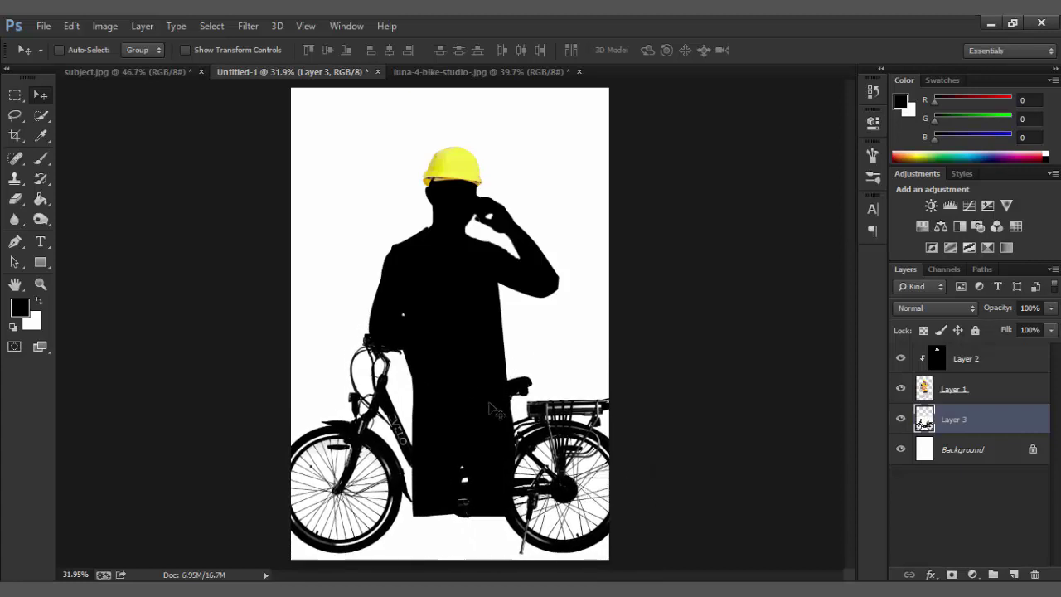
Step: Nudge the bike up slightly and scale it down a little
{"action": "left_click_drag", "start_coordinate": [578, 468], "coordinate": [580, 449]}
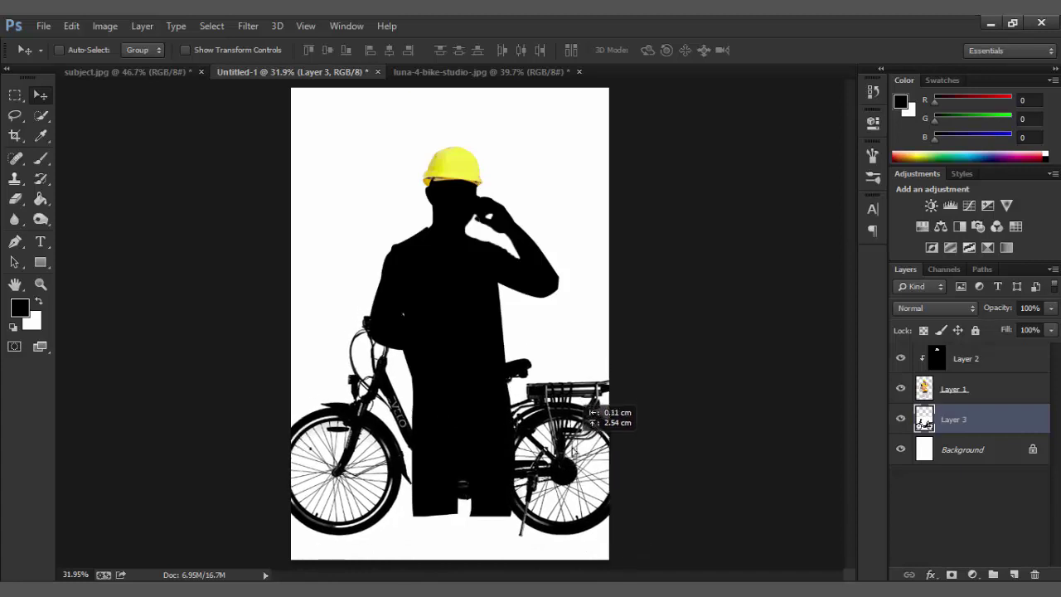
{"action": "key", "text": "ctrl+t"}
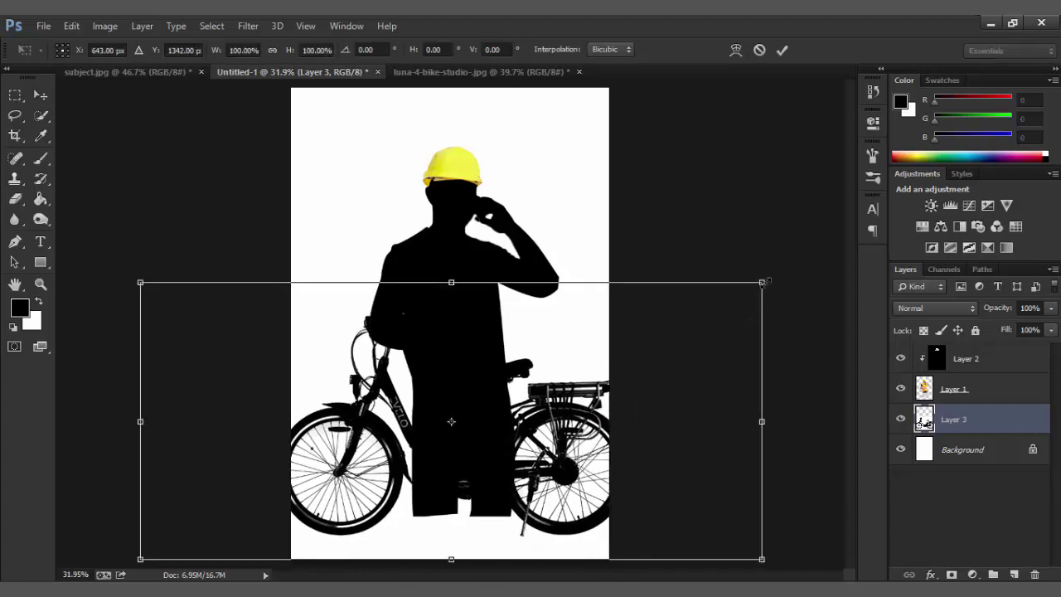
{"action": "mouse_move", "coordinate": [762, 282]}
{"action": "left_mouse_down"}
{"action": "mouse_move", "coordinate": [713, 305]}
{"action": "mouse_move", "coordinate": [732, 293]}
{"action": "left_mouse_up"}
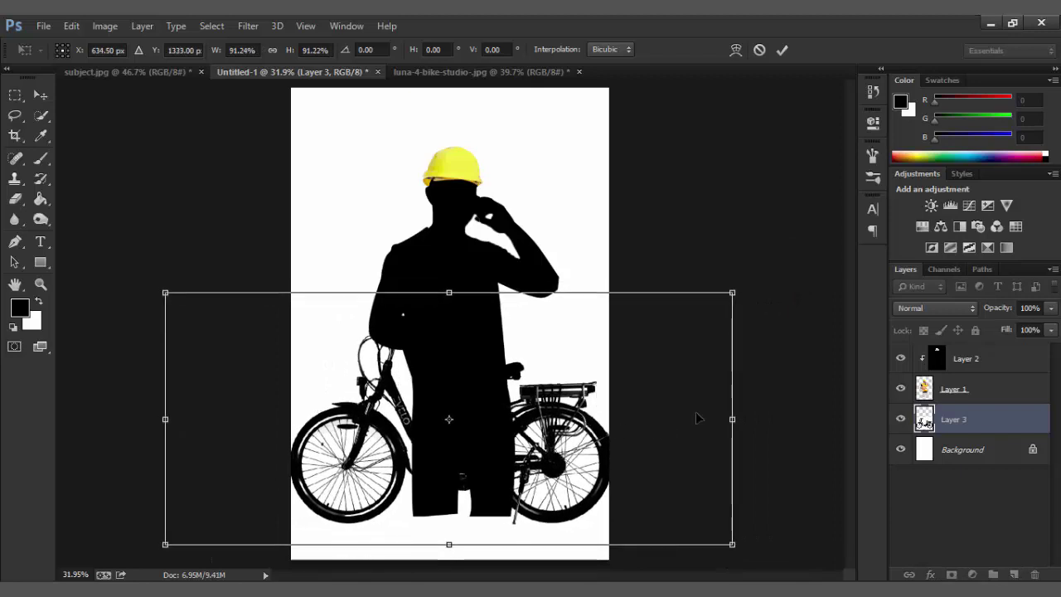
{"action": "key", "text": "Return"}
Step: Scale Layers 1 and 2 together to about 85% and place the worker beside the bike
{"action": "left_click", "coordinate": [955, 391]}
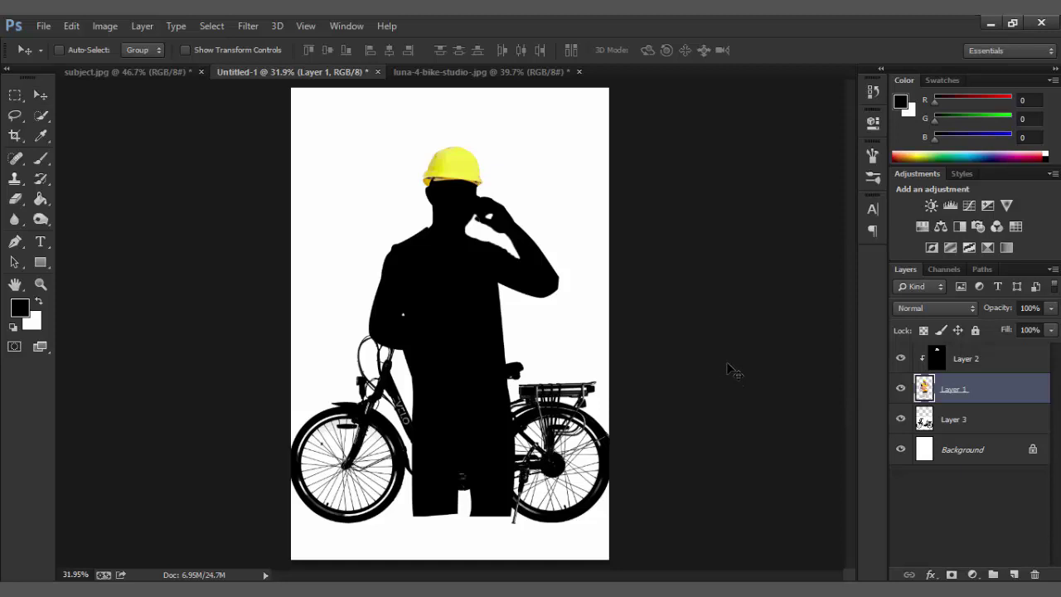
{"action": "key", "text": "ctrl+t"}
{"action": "left_click_drag", "start_coordinate": [565, 143], "coordinate": [542, 174]}
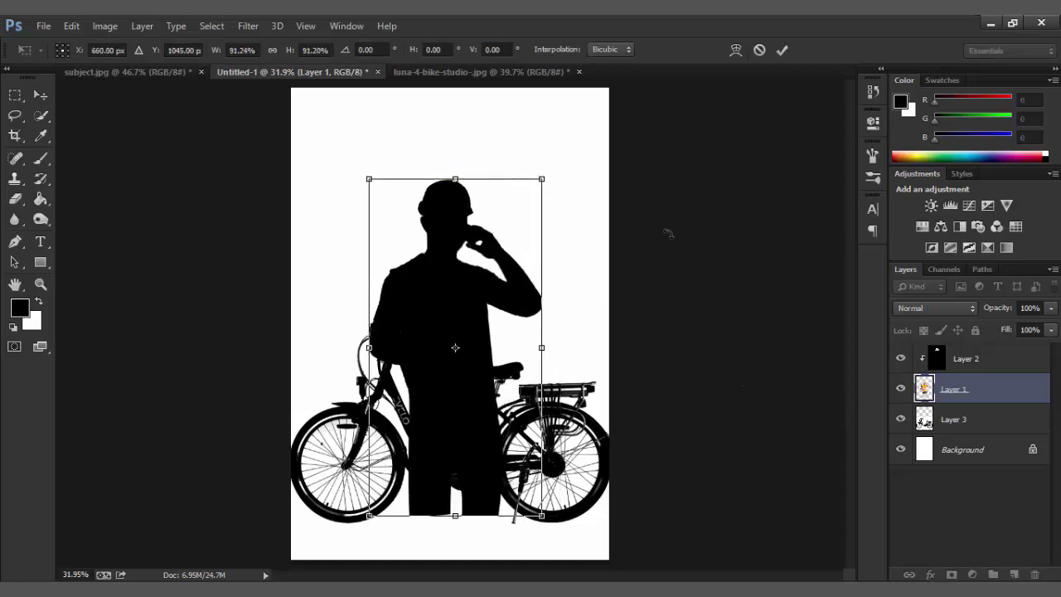
{"action": "key", "text": "Escape"}
{"action": "left_click", "coordinate": [966, 359], "text": "shift"}
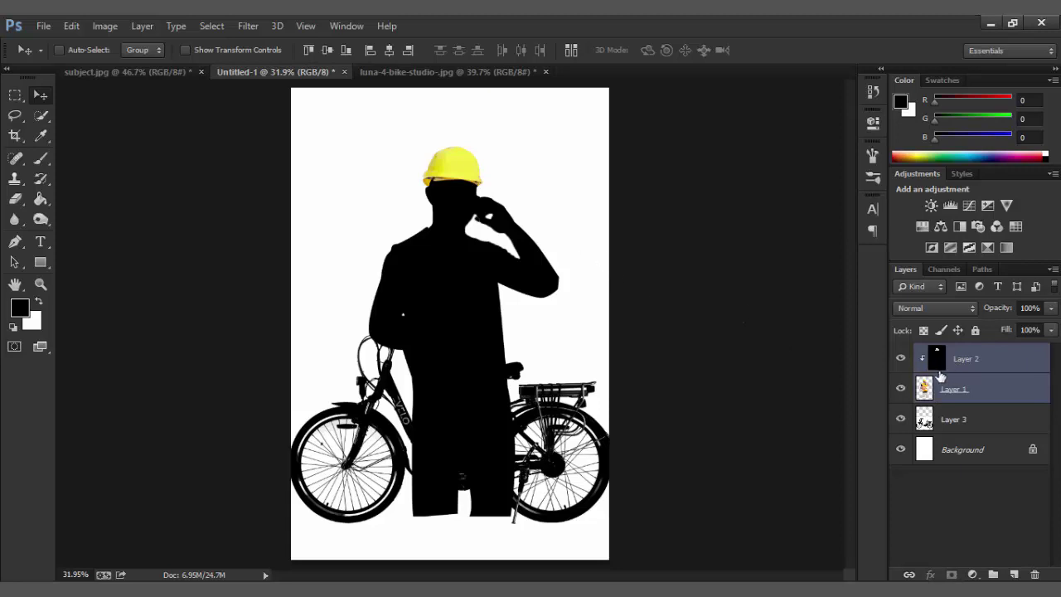
{"action": "key", "text": "ctrl+t"}
{"action": "left_click_drag", "start_coordinate": [611, 95], "coordinate": [584, 124]}
{"action": "mouse_move", "coordinate": [435, 395]}
{"action": "left_mouse_down"}
{"action": "mouse_move", "coordinate": [453, 402]}
{"action": "mouse_move", "coordinate": [446, 375]}
{"action": "left_mouse_up"}
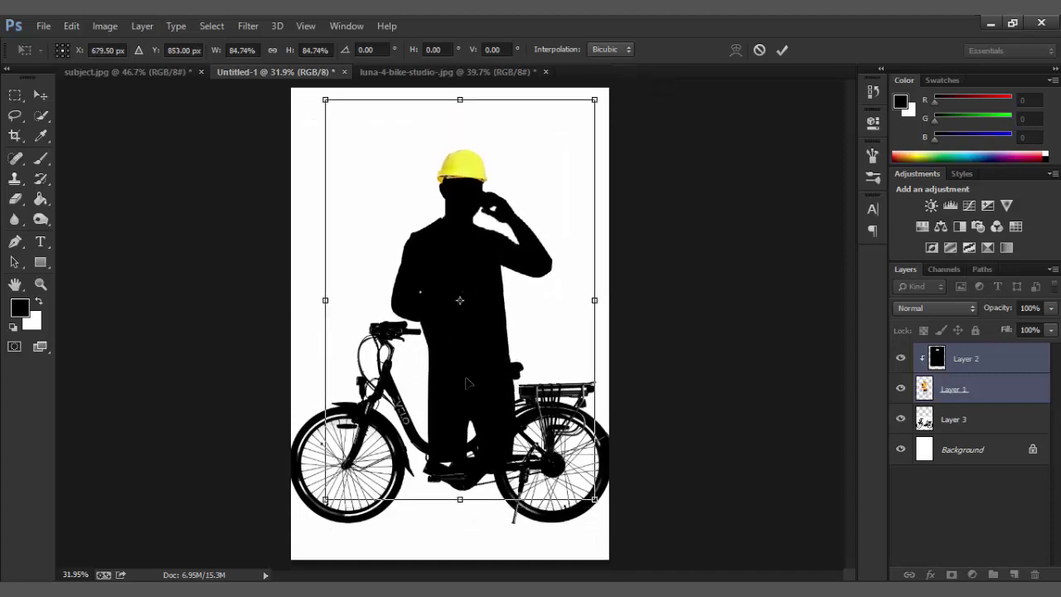
{"action": "key", "text": "Return"}
{"action": "key", "text": "ctrl+plus"}
{"action": "left_click", "coordinate": [954, 395]}
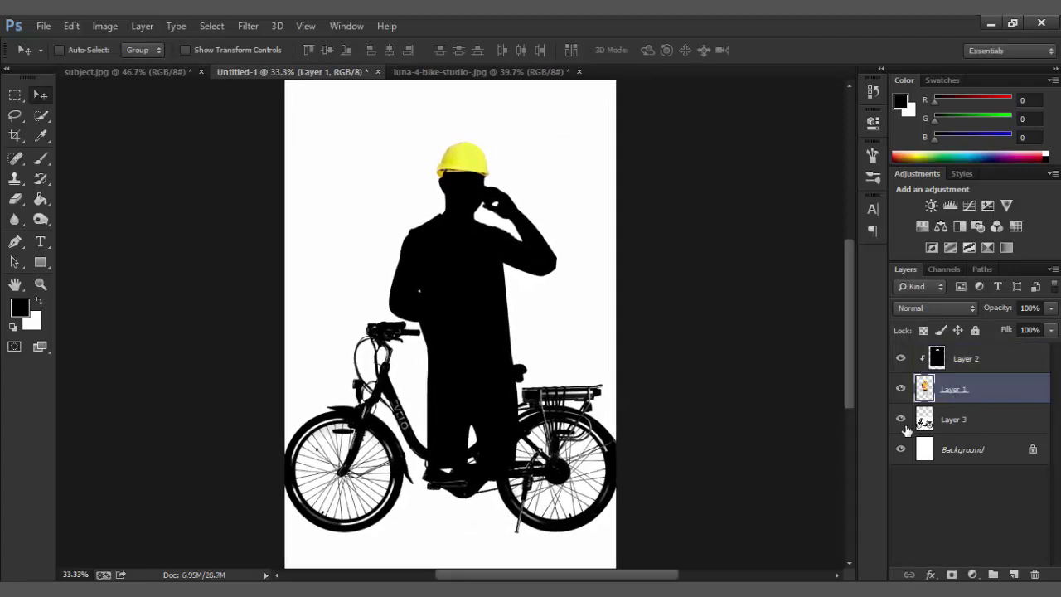
{"action": "key", "text": "ctrl+plus"}
Step: Pick a hard round Brush and select only Layer 1 for painting
{"action": "scroll", "coordinate": [514, 386], "scroll_direction": "down", "scroll_amount": 5}
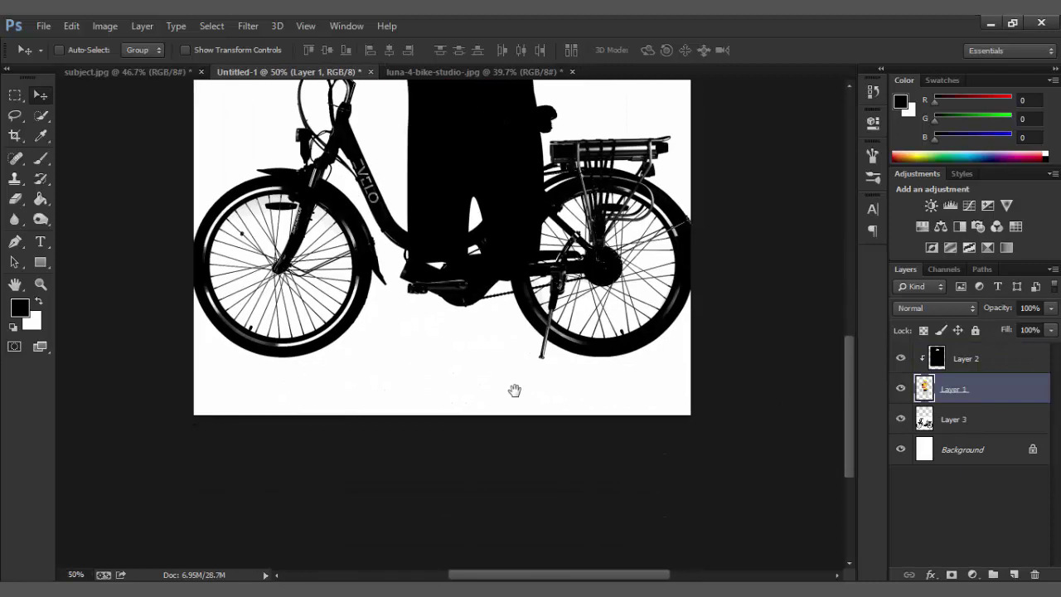
{"action": "left_click", "coordinate": [41, 159]}
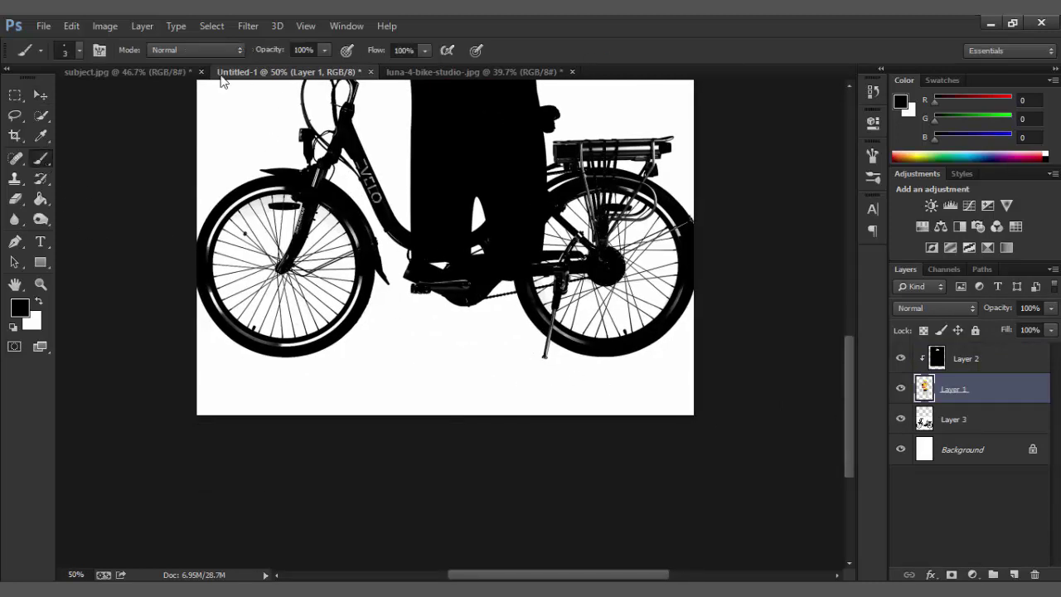
{"action": "left_click", "coordinate": [80, 51]}
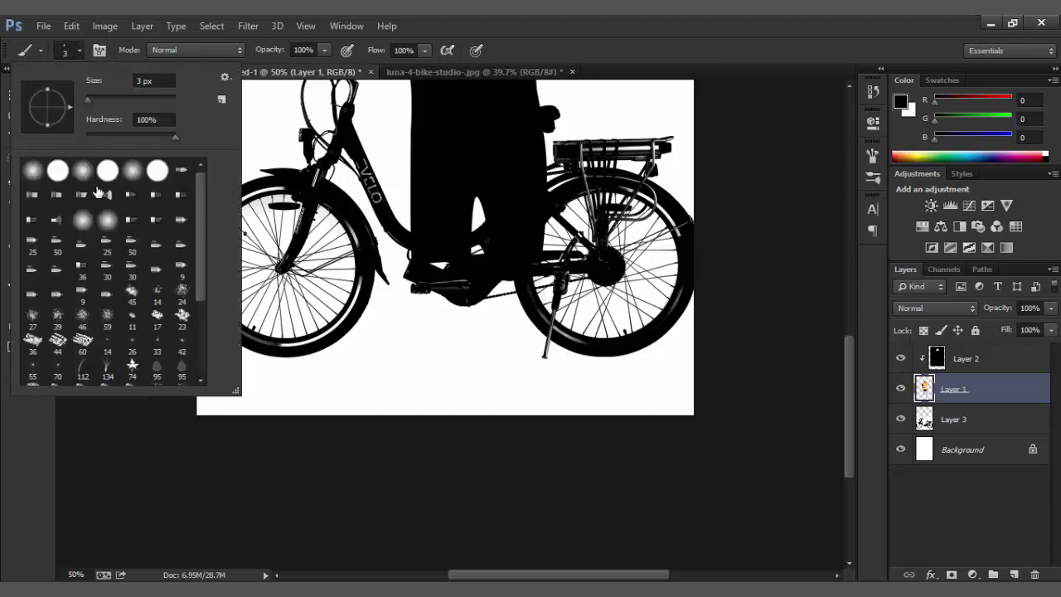
{"action": "left_click", "coordinate": [644, 45]}
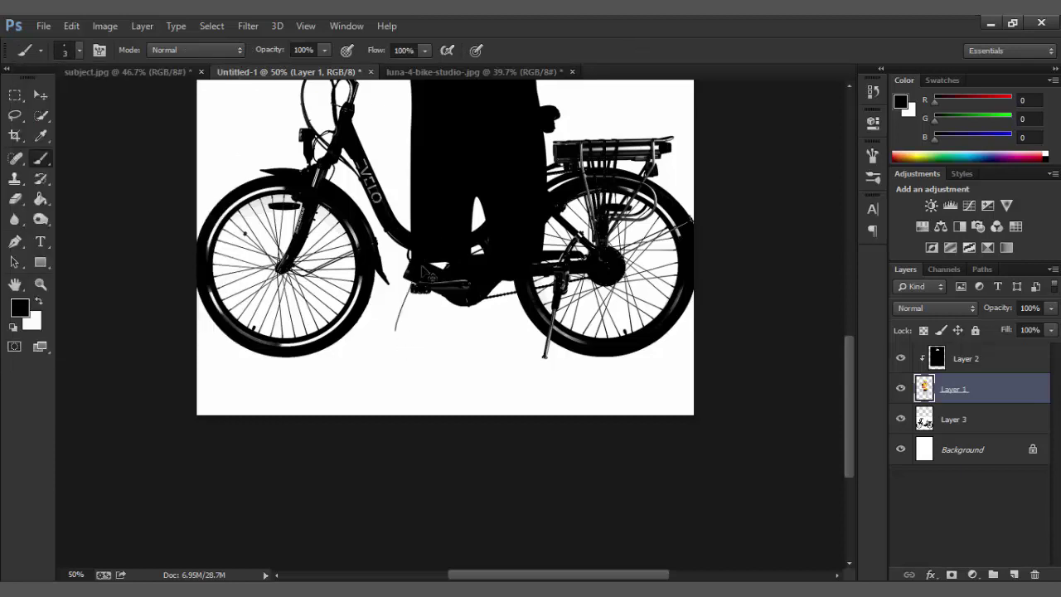
{"action": "left_click", "coordinate": [966, 359], "text": "shift"}
{"action": "left_click", "coordinate": [523, 250]}
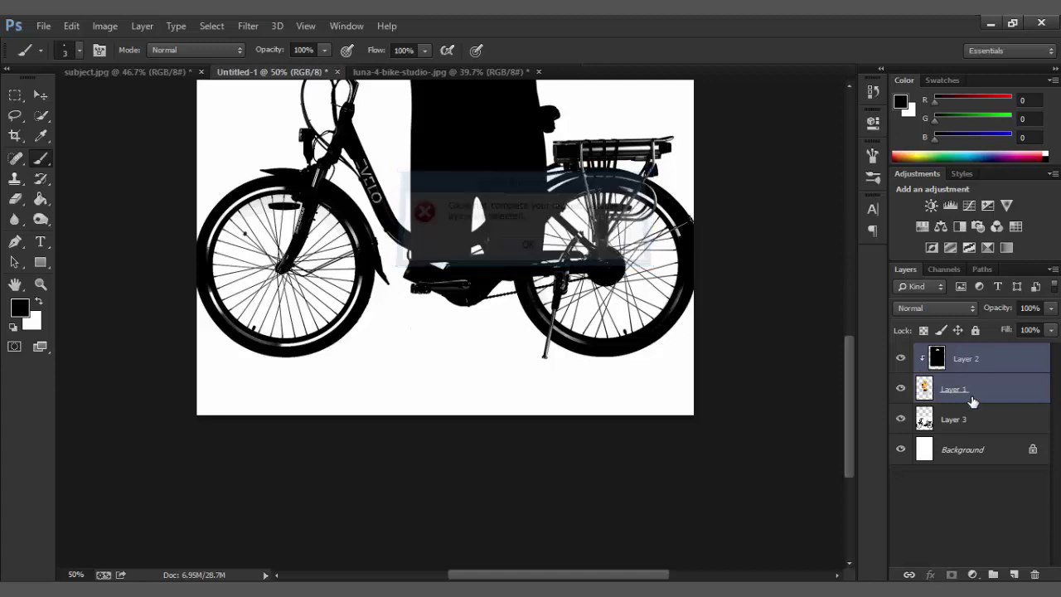
{"action": "left_click", "coordinate": [972, 398]}
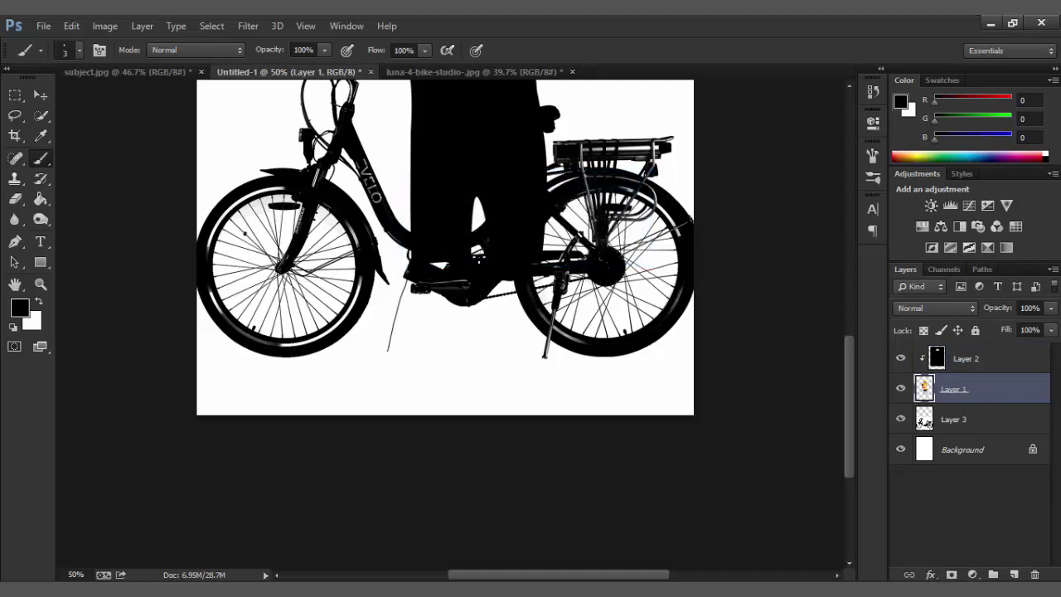
Step: Undo the stray stroke and paint both lower legs black down to the ground
{"action": "key", "text": "ctrl+z"}
{"action": "mouse_move", "coordinate": [422, 263]}
{"action": "left_mouse_down"}
{"action": "mouse_move", "coordinate": [440, 337]}
{"action": "mouse_move", "coordinate": [431, 344]}
{"action": "mouse_move", "coordinate": [441, 346]}
{"action": "left_mouse_up"}
{"action": "mouse_move", "coordinate": [510, 273]}
{"action": "left_mouse_down"}
{"action": "mouse_move", "coordinate": [495, 341]}
{"action": "mouse_move", "coordinate": [510, 351]}
{"action": "left_mouse_up"}
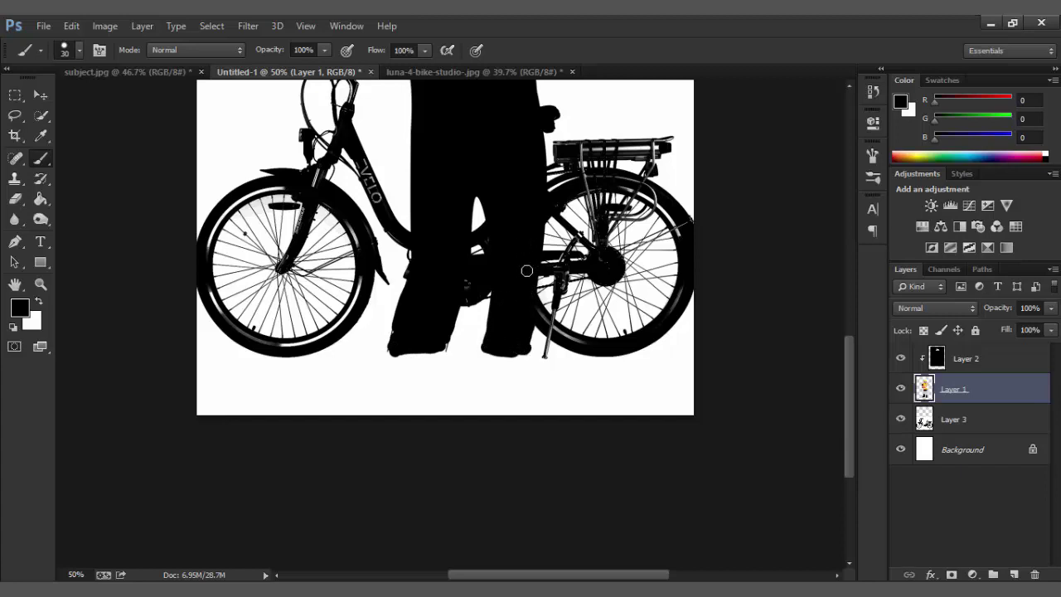
{"action": "key", "text": "ctrl+minus"}
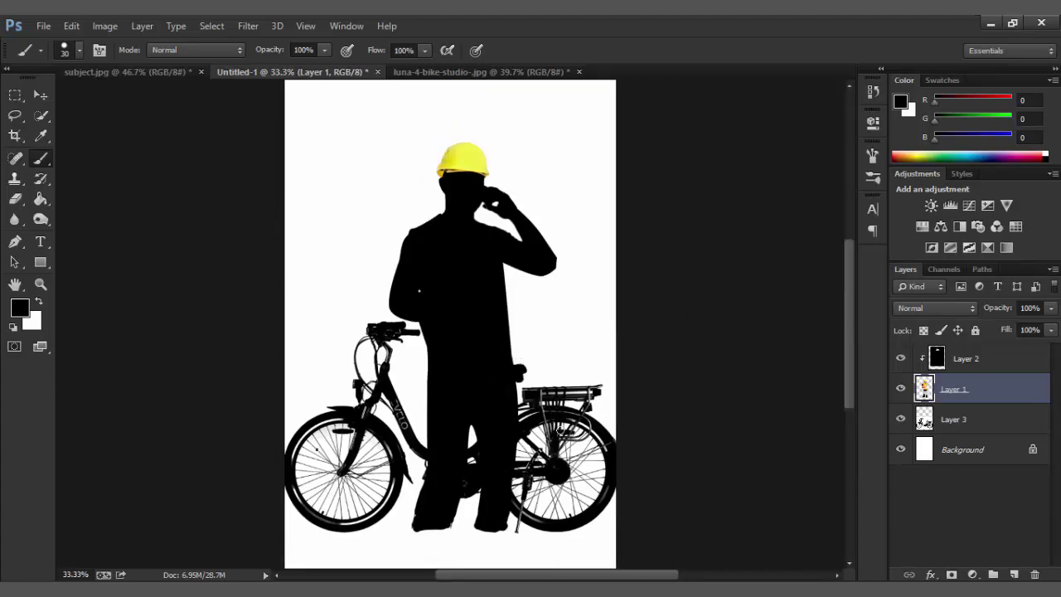
{"action": "key", "text": "ctrl+minus"}
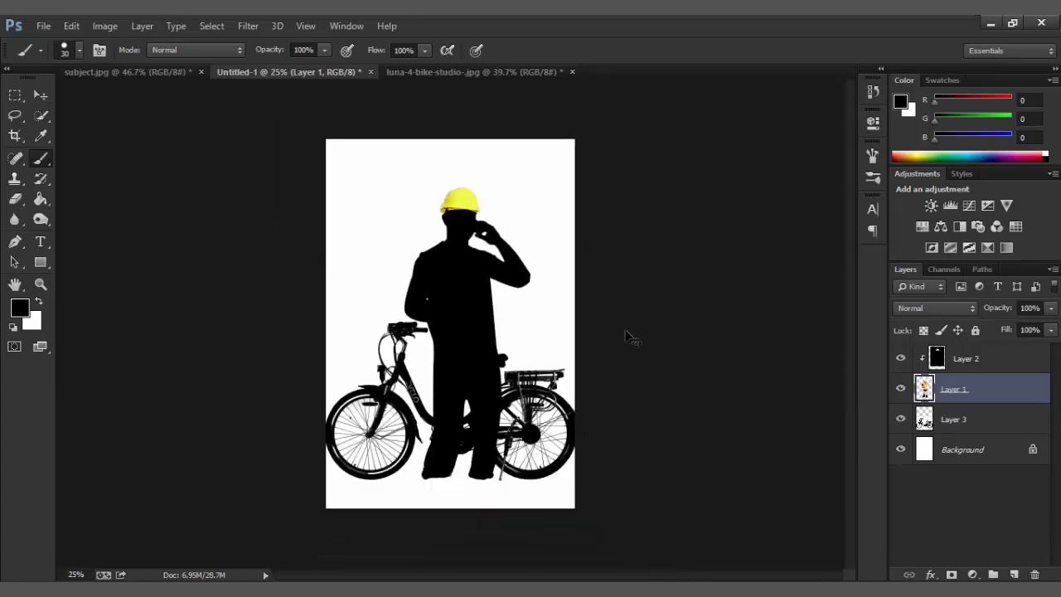
Step: Fill the Background layer with maroon #7b0023 using the Paint Bucket
{"action": "key", "text": "ctrl+plus"}
{"action": "left_click", "coordinate": [949, 452]}
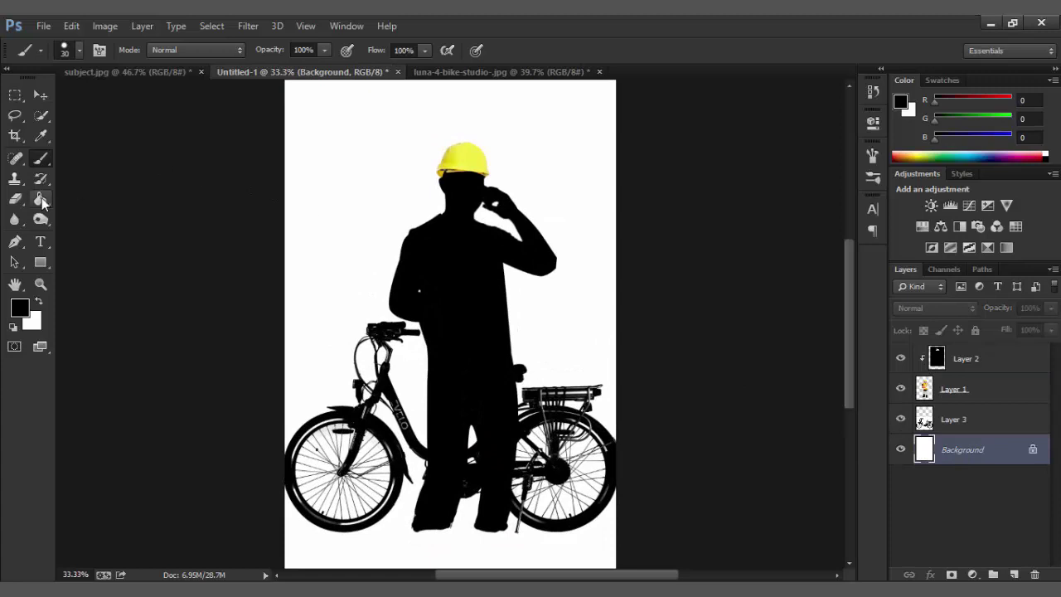
{"action": "left_click", "coordinate": [42, 204]}
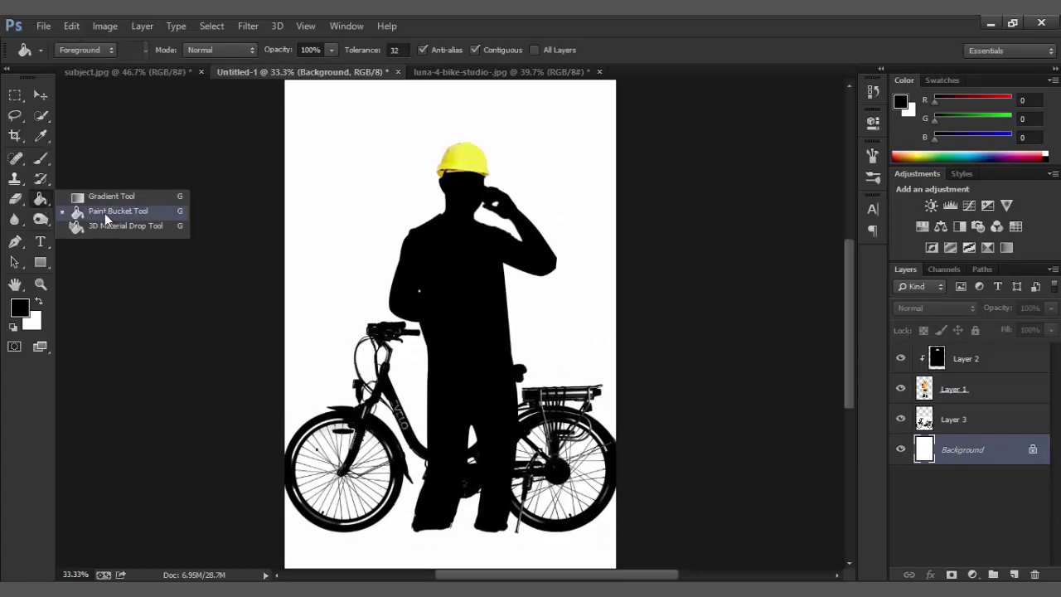
{"action": "left_click", "coordinate": [105, 214]}
{"action": "left_click", "coordinate": [19, 314]}
{"action": "left_click", "coordinate": [868, 217]}
{"action": "left_click_drag", "start_coordinate": [851, 342], "coordinate": [849, 329]}
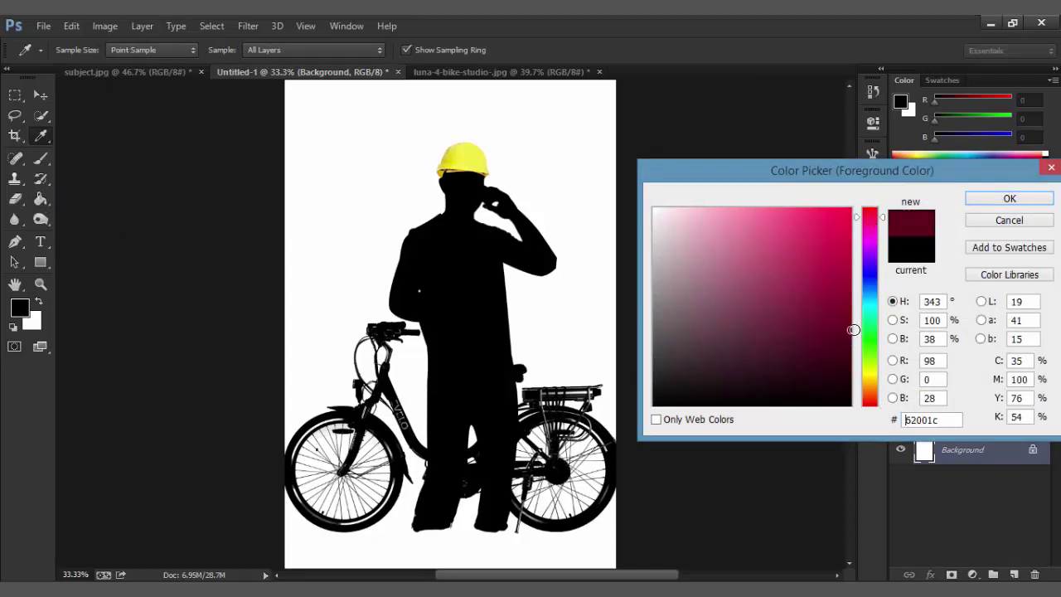
{"action": "left_click", "coordinate": [851, 310]}
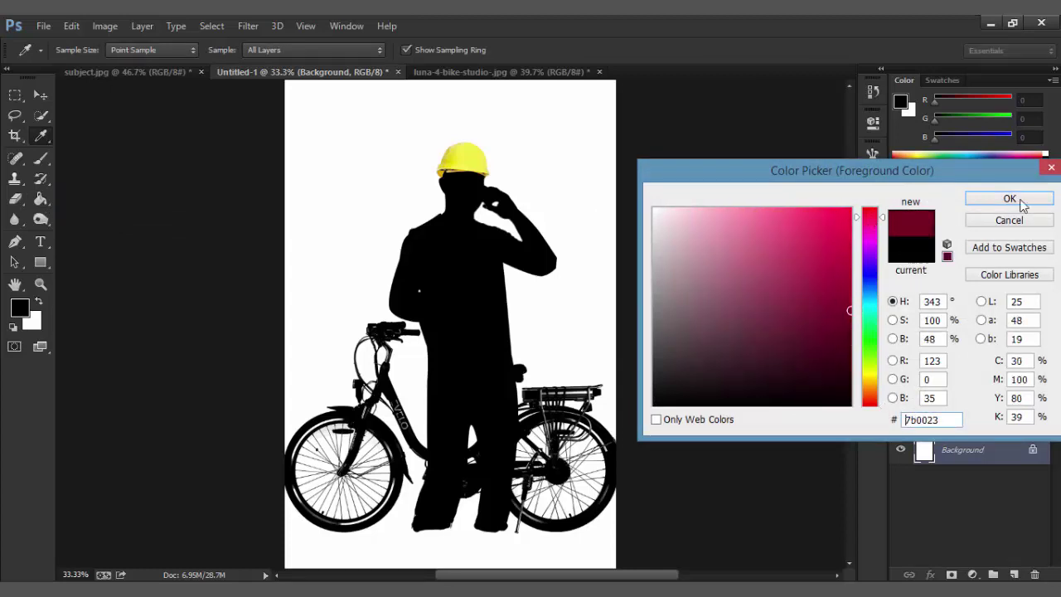
{"action": "left_click", "coordinate": [1010, 199]}
{"action": "left_click", "coordinate": [543, 296]}
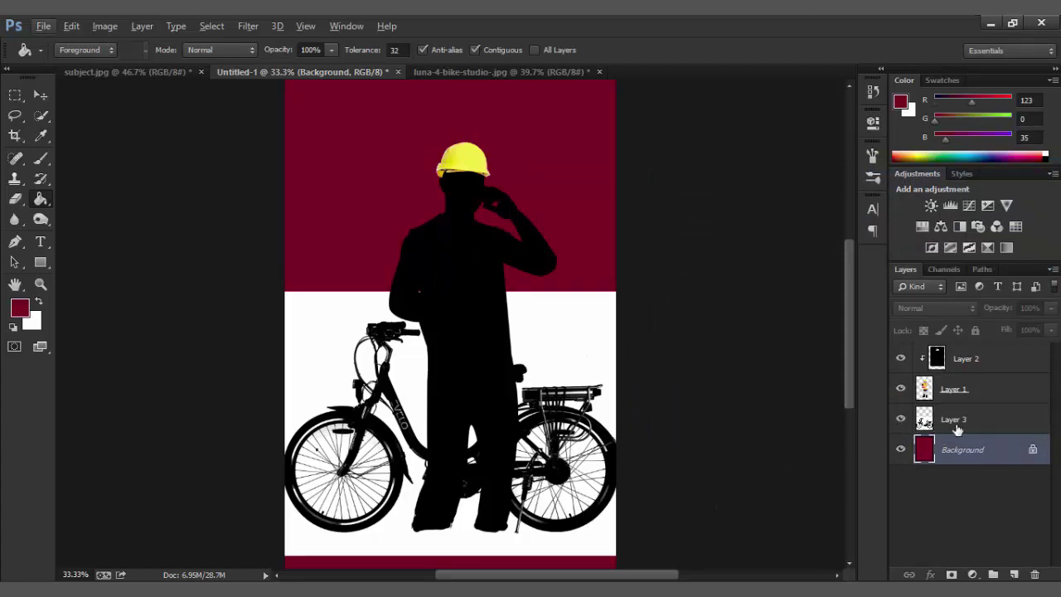
Step: Set the bike's Layer 3 blend mode to Multiply so its white disappears
{"action": "left_click", "coordinate": [922, 422]}
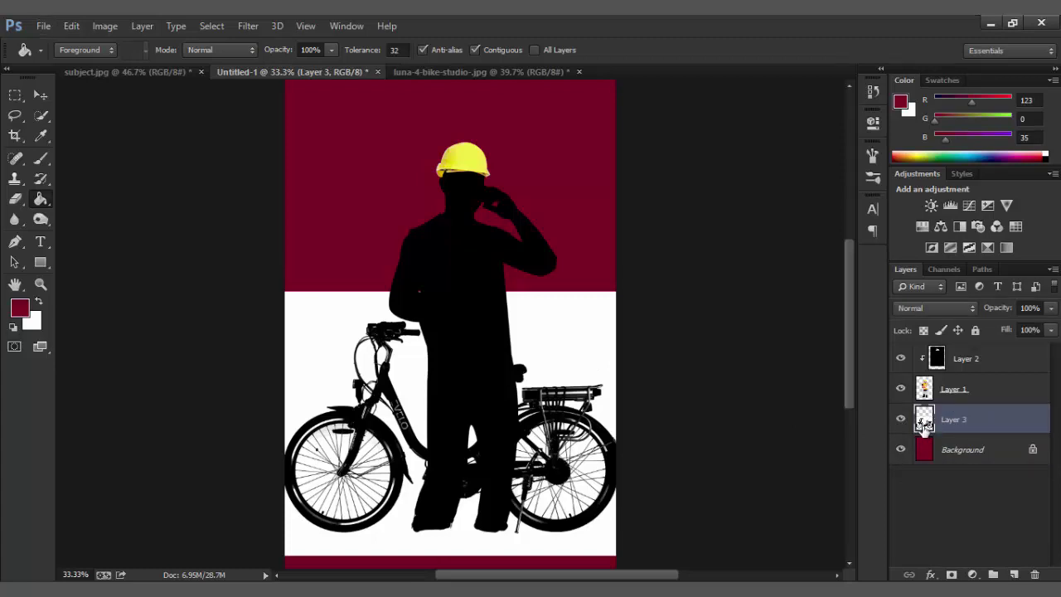
{"action": "left_click", "coordinate": [916, 309]}
{"action": "left_click", "coordinate": [922, 72]}
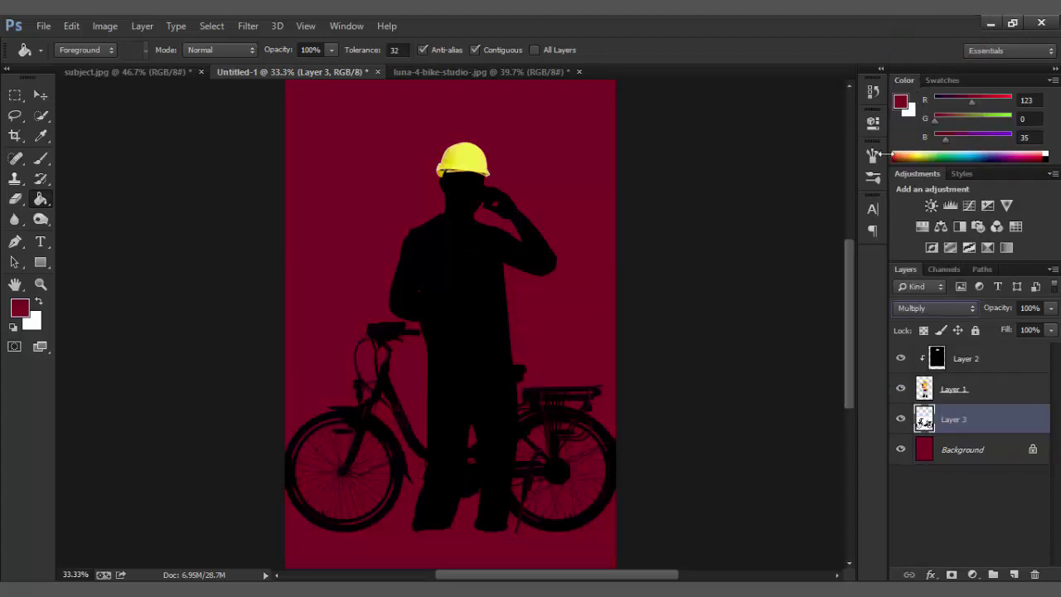
{"action": "left_click", "coordinate": [943, 448]}
Step: Refill the background with a darker maroon, #520017
{"action": "key", "text": "ctrl+minus"}
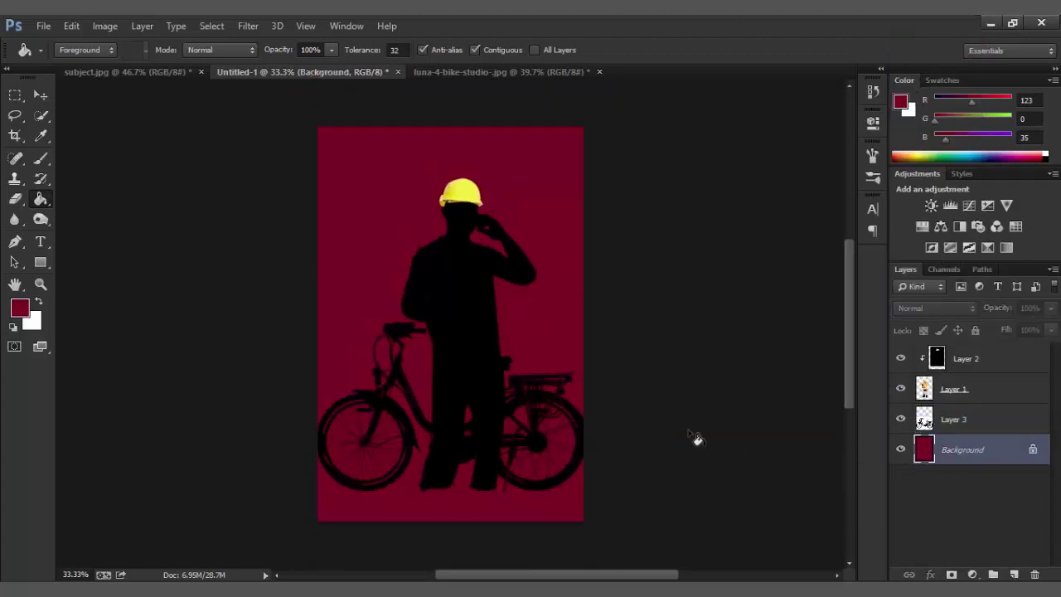
{"action": "key", "text": "ctrl+minus"}
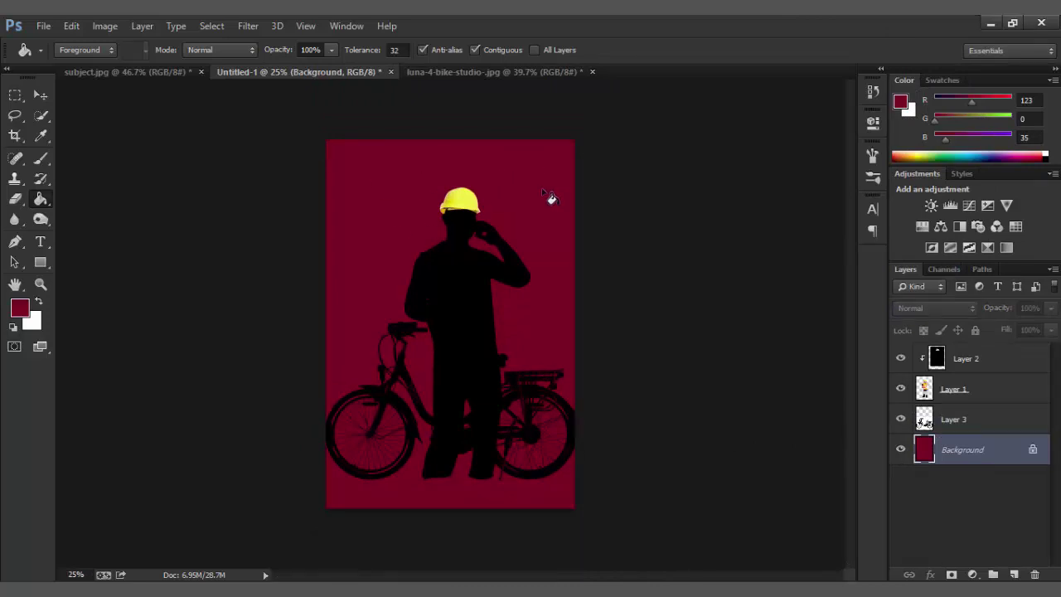
{"action": "left_click", "coordinate": [19, 309]}
{"action": "left_click_drag", "start_coordinate": [826, 344], "coordinate": [851, 348]}
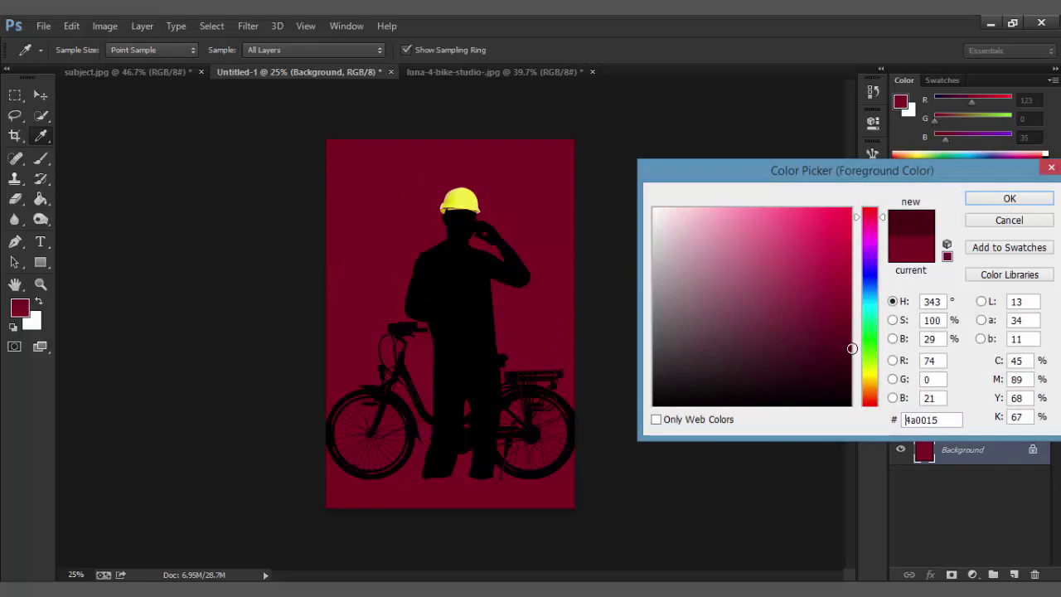
{"action": "left_click", "coordinate": [850, 342]}
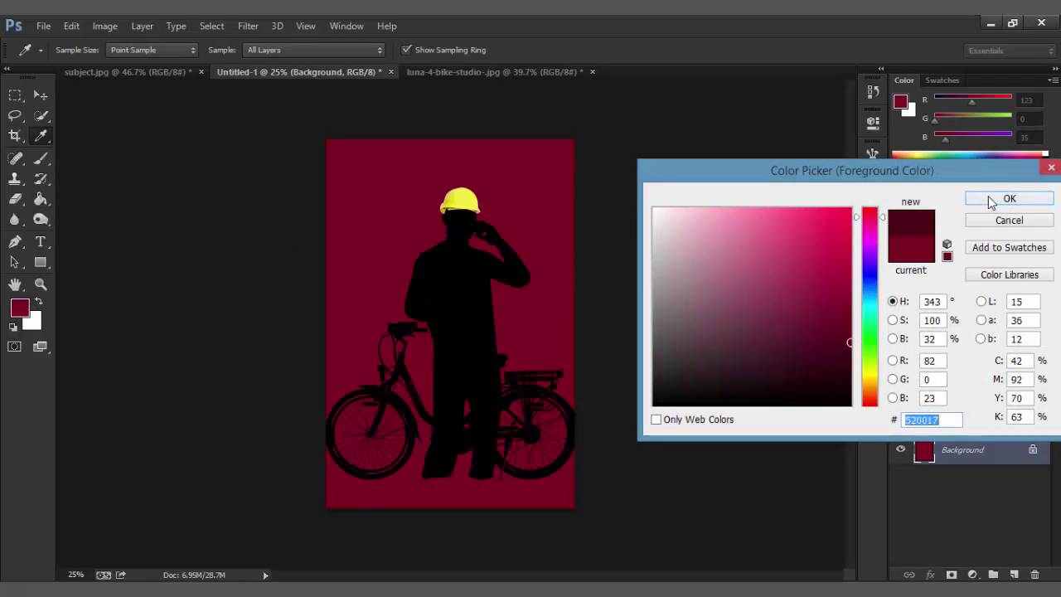
{"action": "left_click", "coordinate": [992, 203]}
{"action": "left_click", "coordinate": [549, 305]}
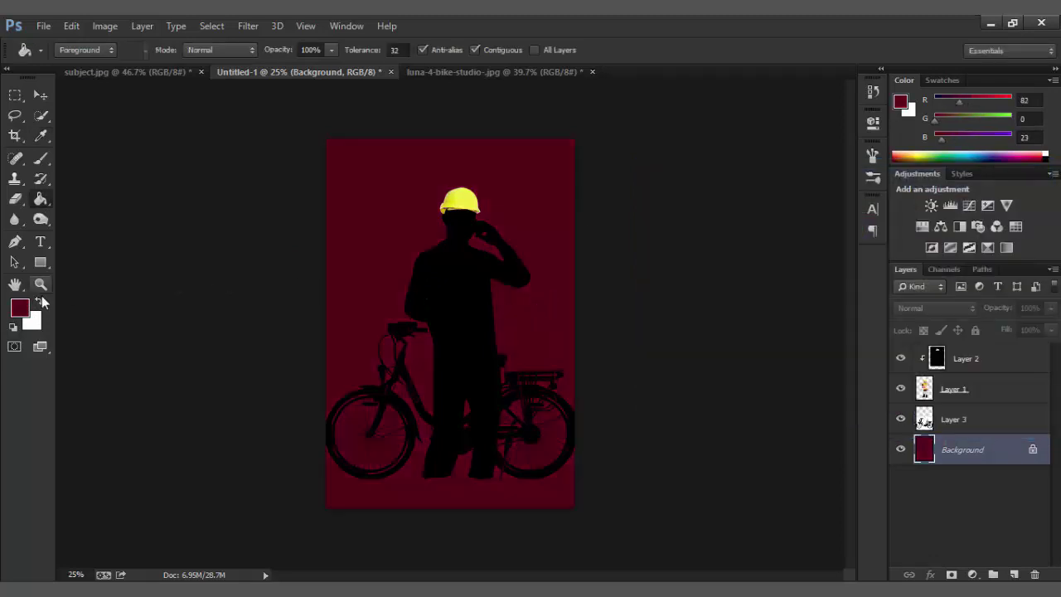
Step: Adjust the foreground colour to deep maroon #590019 and check the whole poster
{"action": "left_click", "coordinate": [20, 309]}
{"action": "left_click", "coordinate": [849, 337]}
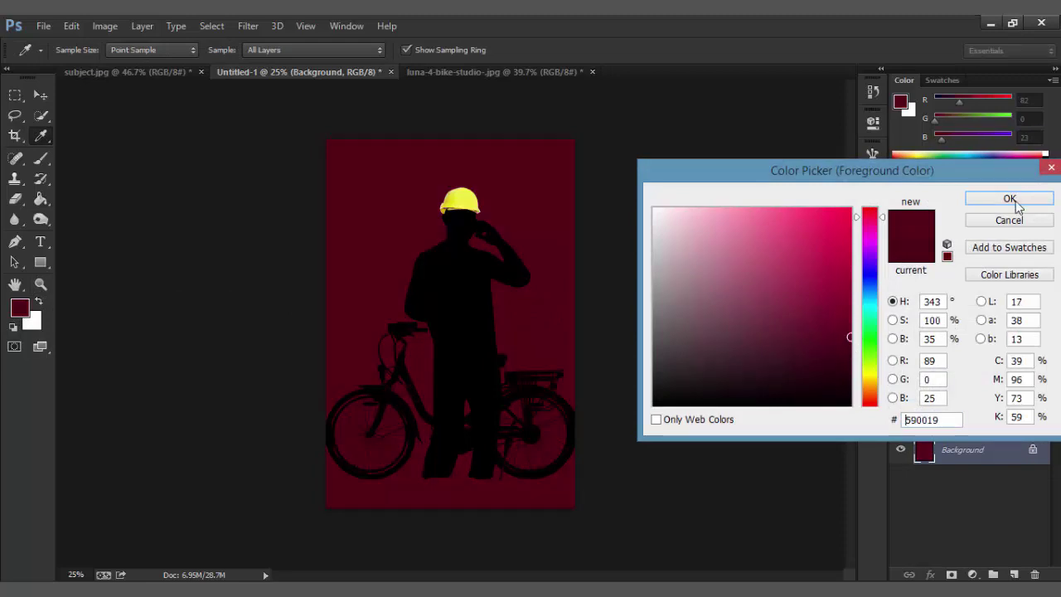
{"action": "left_click", "coordinate": [1009, 203]}
{"action": "key", "text": "ctrl+plus"}
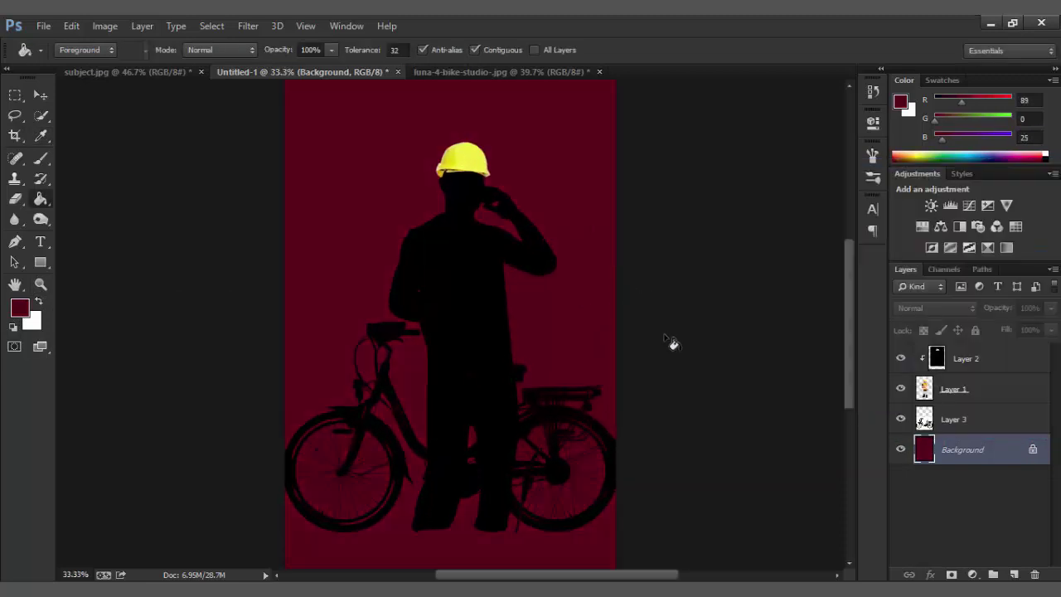
{"action": "key", "text": "ctrl+minus"}
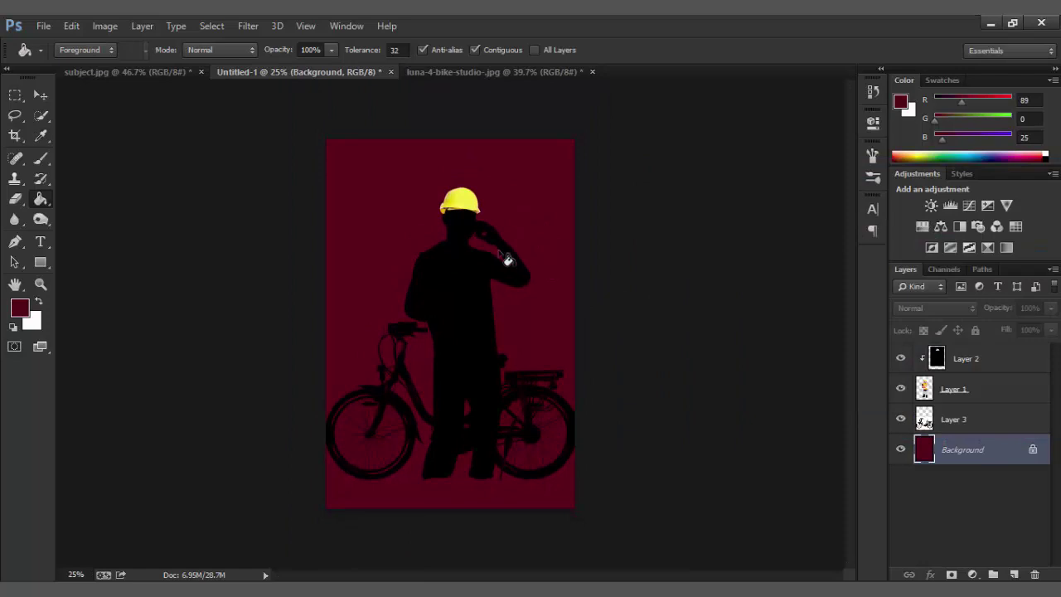
Step: Open Tower-Crane.jpg and desaturate it to greyscale
{"action": "left_click", "coordinate": [47, 29]}
{"action": "left_click", "coordinate": [49, 56]}
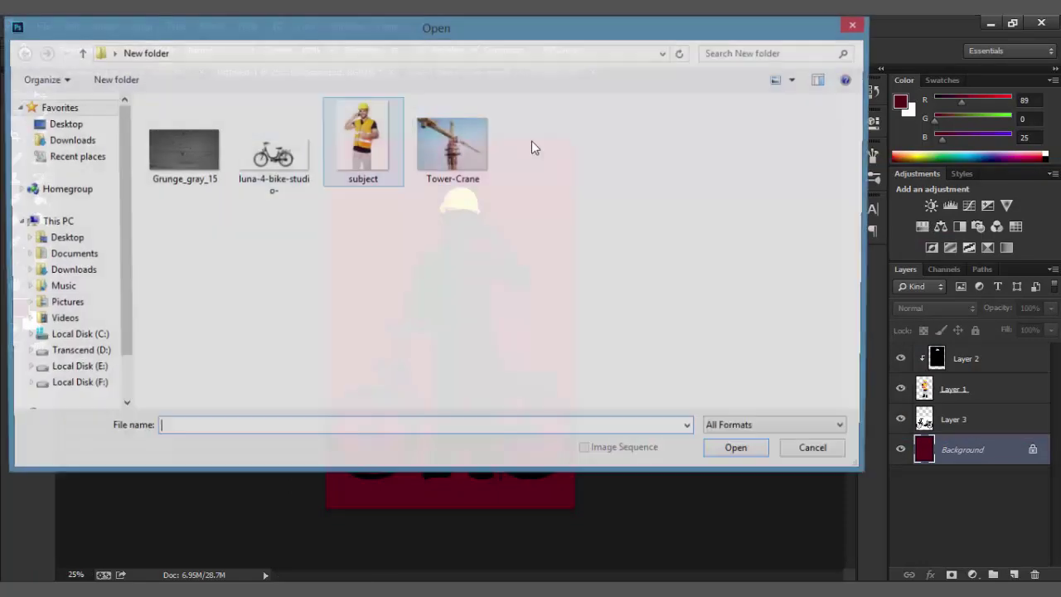
{"action": "left_click", "coordinate": [462, 162]}
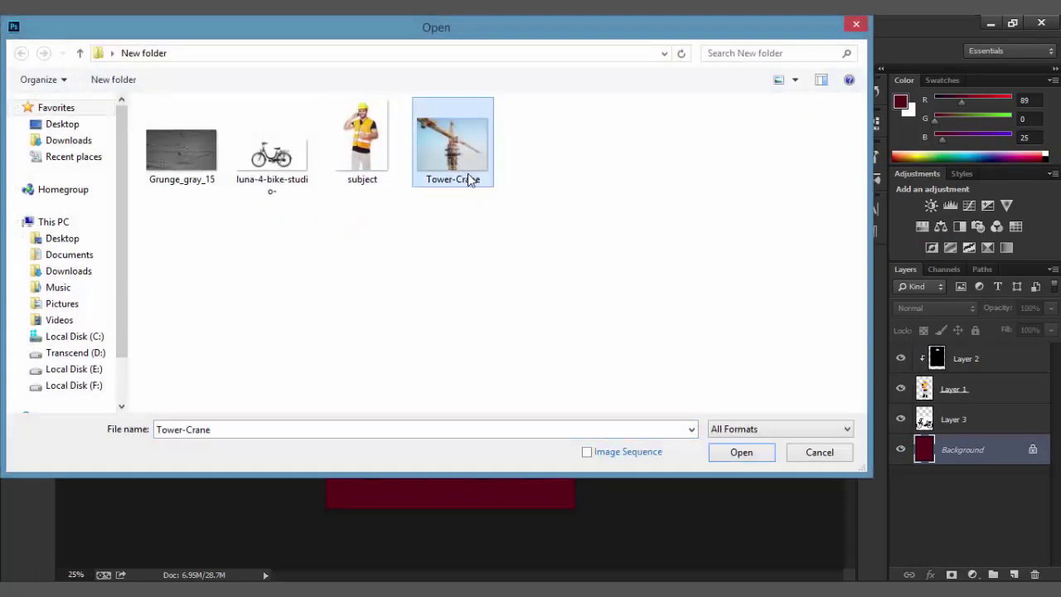
{"action": "double_click", "coordinate": [468, 173]}
{"action": "left_click", "coordinate": [37, 97]}
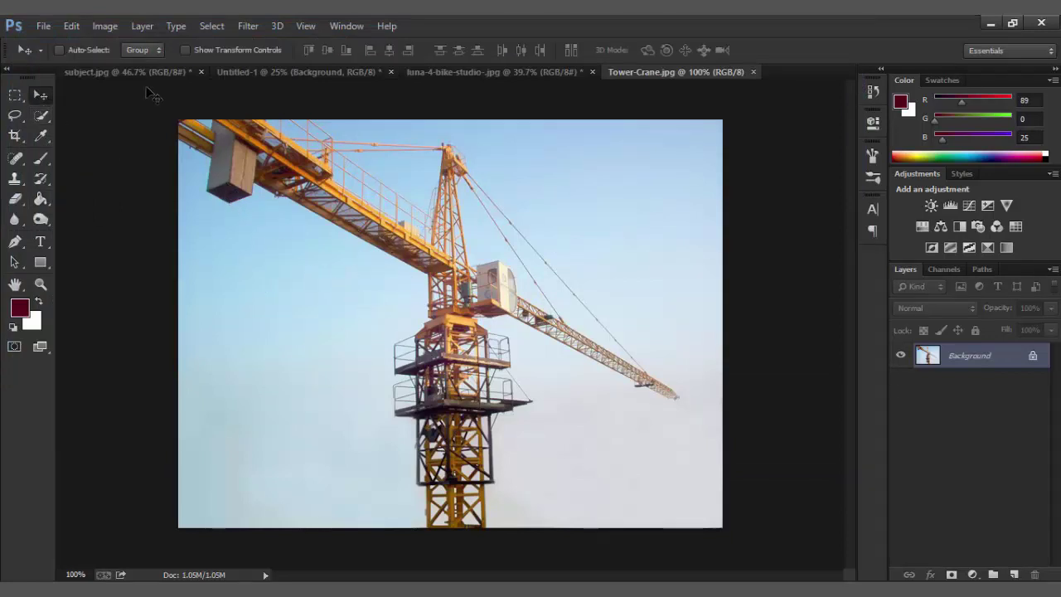
{"action": "left_click", "coordinate": [100, 28]}
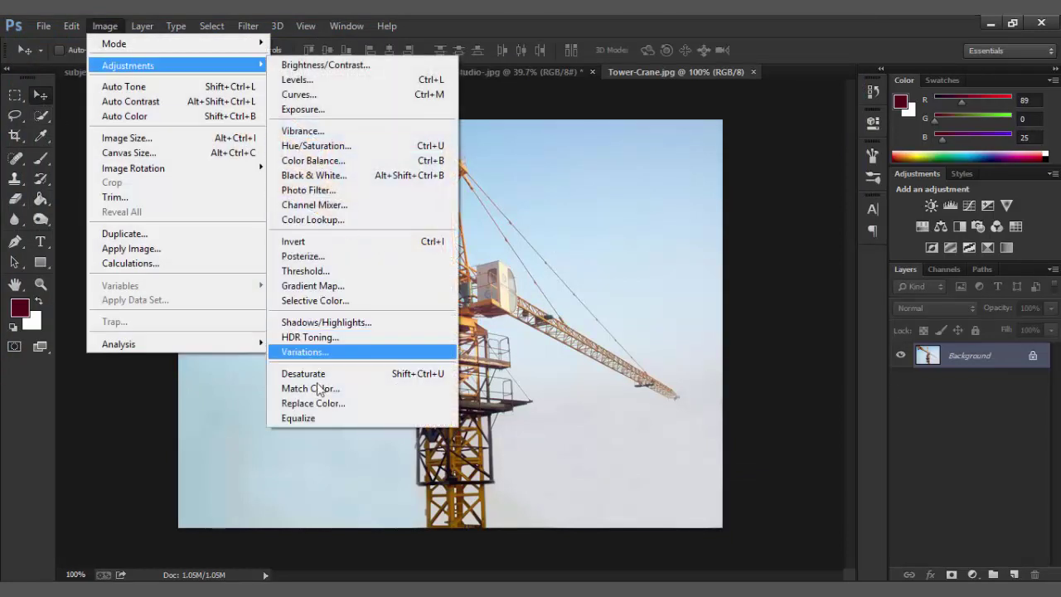
{"action": "left_click", "coordinate": [328, 373]}
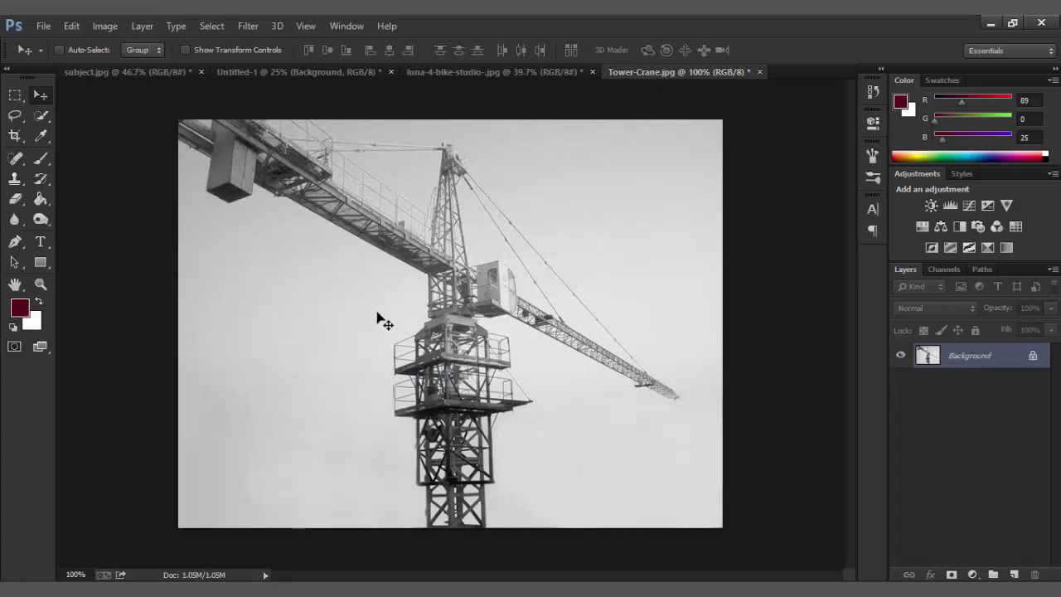
Step: Apply Levels 73 / 1.47 / 211 to make the crane stark black on white
{"action": "left_click", "coordinate": [106, 27]}
{"action": "mouse_move", "coordinate": [128, 66]}
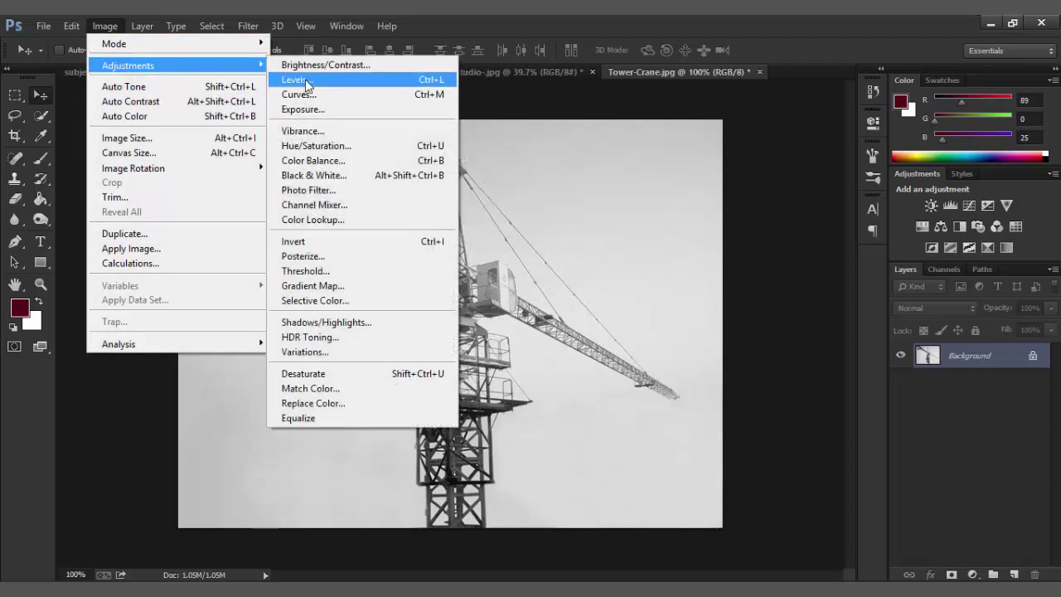
{"action": "left_click", "coordinate": [304, 82]}
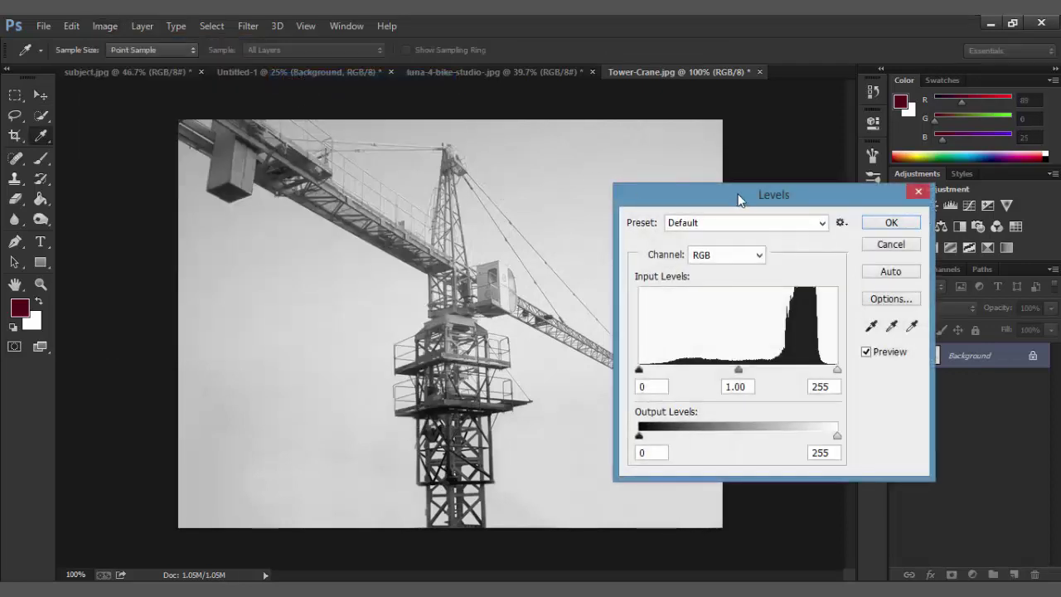
{"action": "left_click_drag", "start_coordinate": [741, 199], "coordinate": [843, 168]}
{"action": "mouse_move", "coordinate": [841, 338]}
{"action": "left_mouse_down"}
{"action": "mouse_move", "coordinate": [888, 339]}
{"action": "mouse_move", "coordinate": [873, 340]}
{"action": "left_mouse_up"}
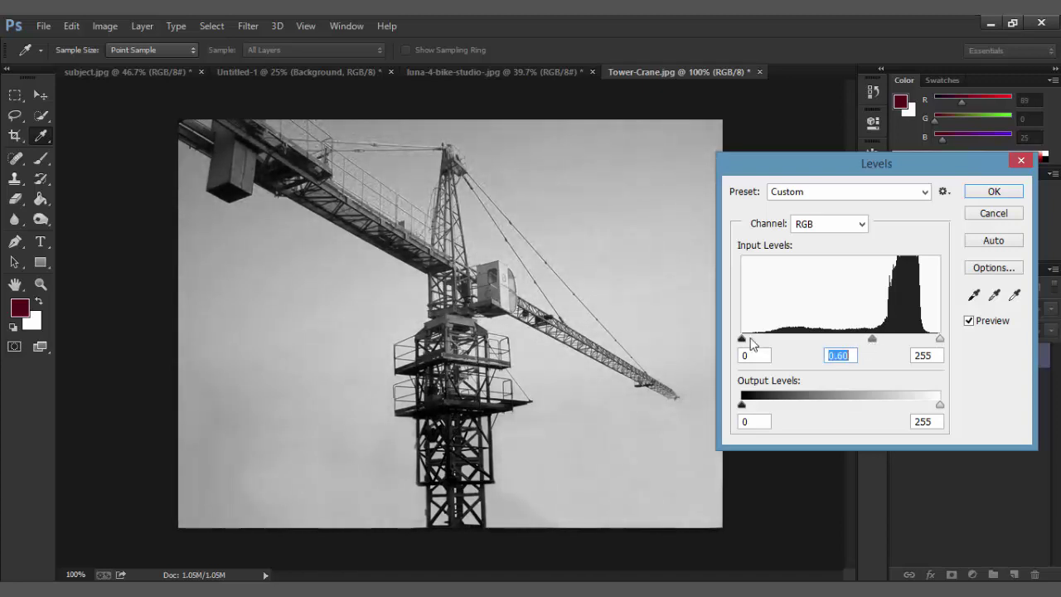
{"action": "mouse_move", "coordinate": [743, 339]}
{"action": "left_mouse_down"}
{"action": "mouse_move", "coordinate": [819, 339]}
{"action": "mouse_move", "coordinate": [798, 340]}
{"action": "left_mouse_up"}
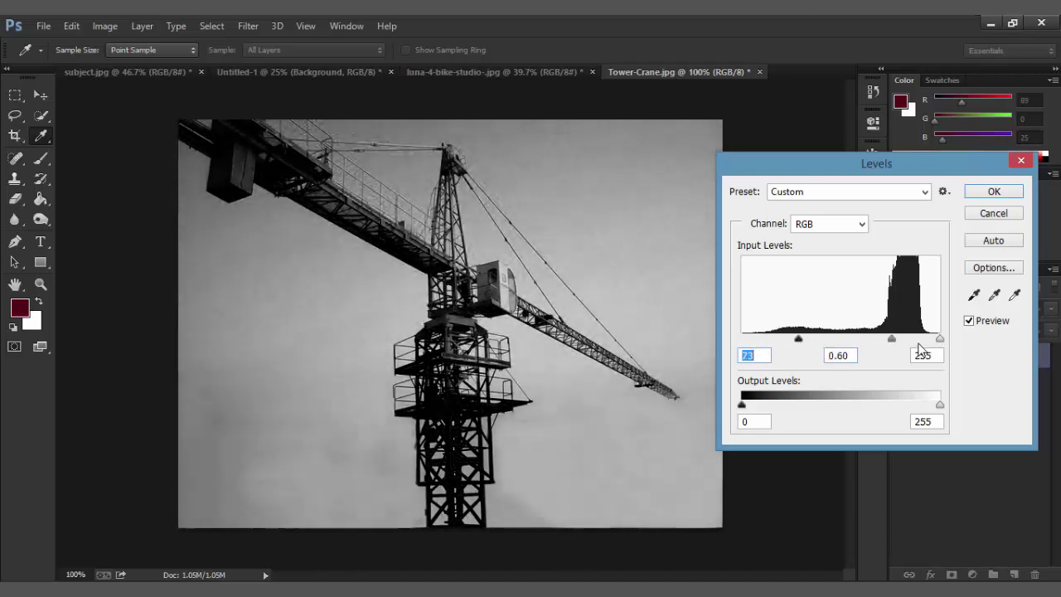
{"action": "left_click_drag", "start_coordinate": [940, 339], "coordinate": [905, 339]}
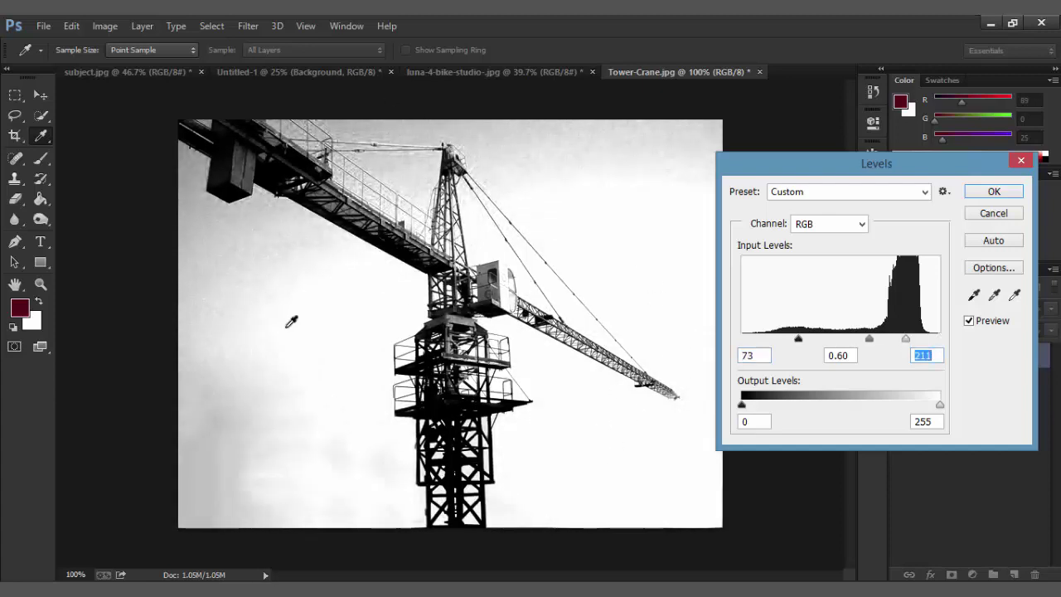
{"action": "left_click_drag", "start_coordinate": [868, 339], "coordinate": [838, 340]}
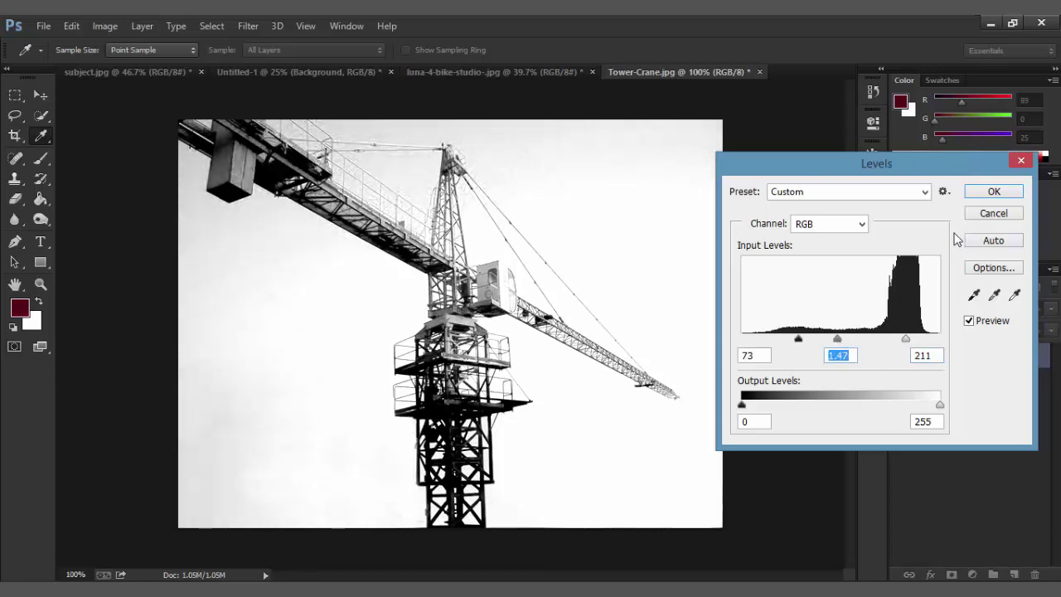
{"action": "left_click", "coordinate": [988, 192]}
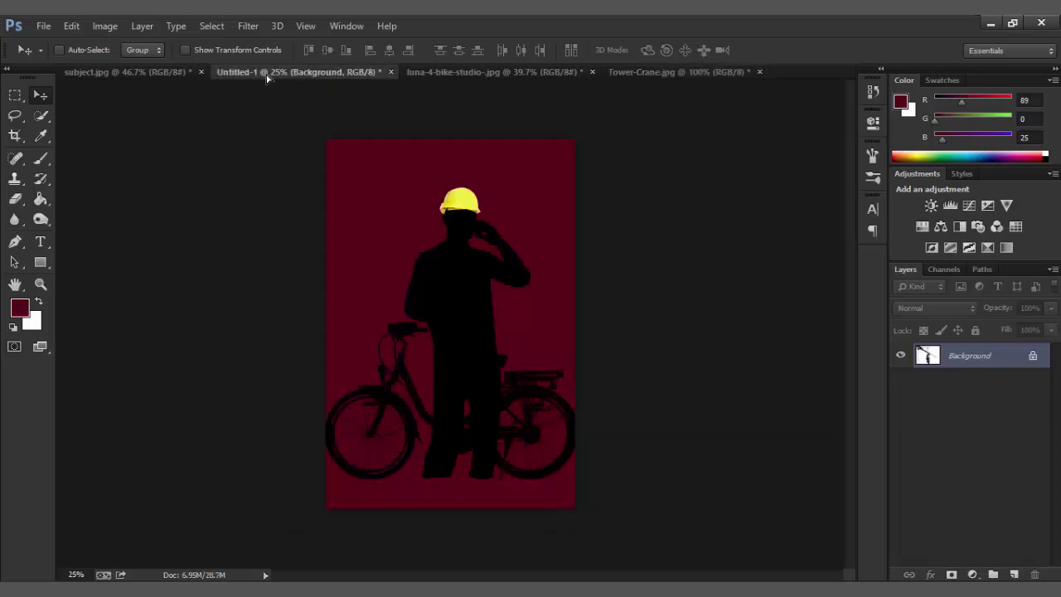
Step: Bring the crane into the poster as Layer 4 with Multiply blending
{"action": "left_click_drag", "start_coordinate": [259, 74], "coordinate": [518, 291]}
{"action": "left_click_drag", "start_coordinate": [406, 172], "coordinate": [393, 165]}
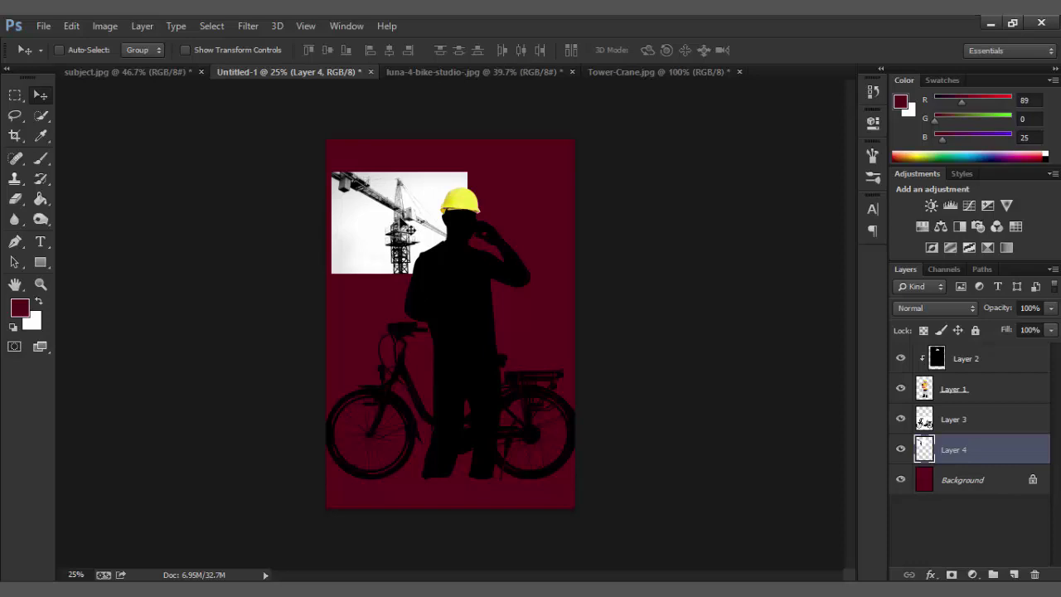
{"action": "left_click", "coordinate": [935, 308]}
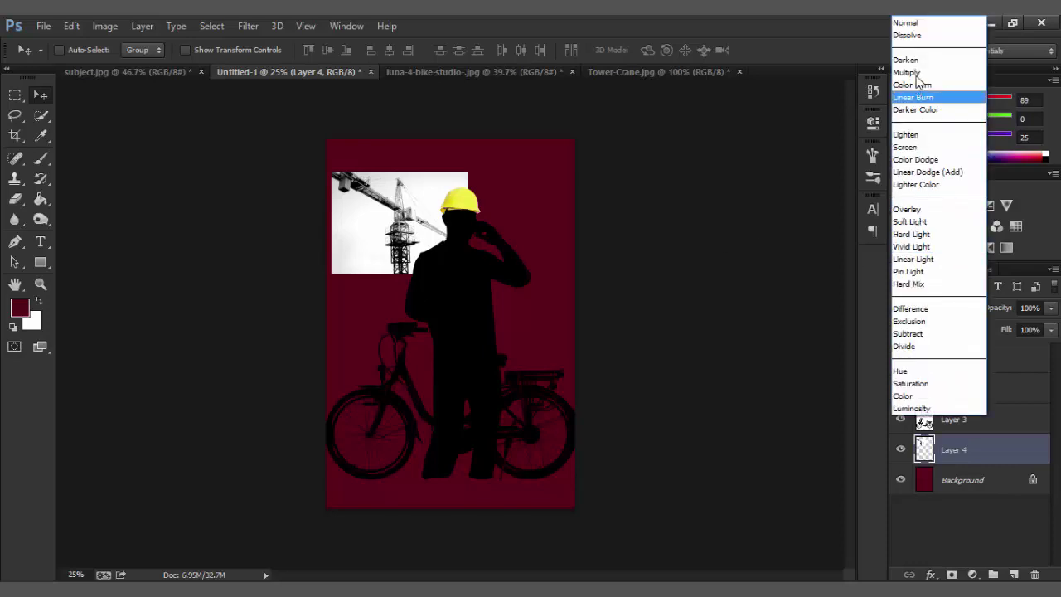
{"action": "left_click", "coordinate": [912, 69]}
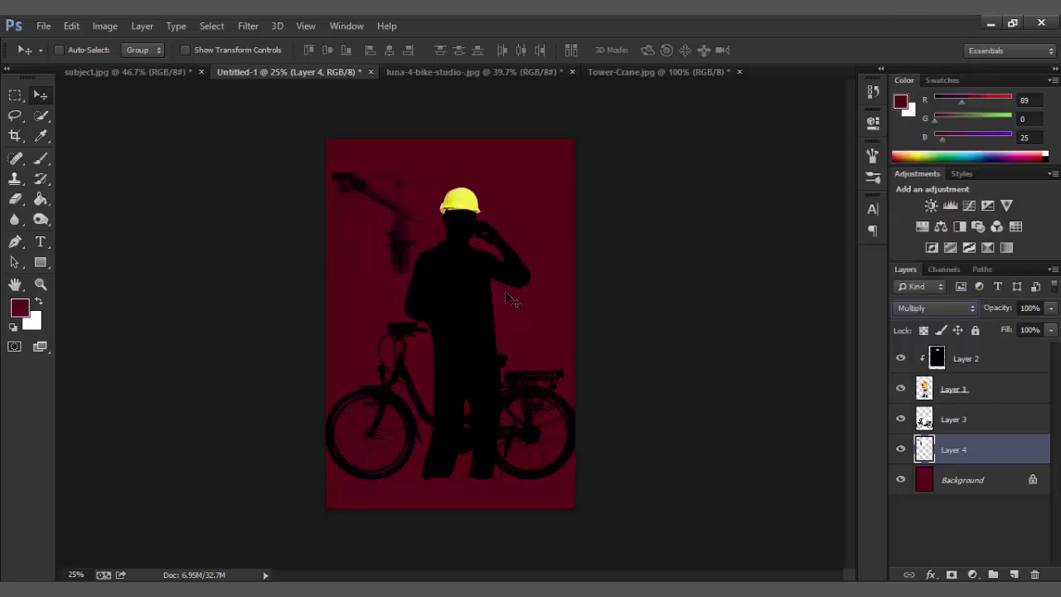
Step: Enlarge the crane across the poster, lower it to 49% opacity and shift it up
{"action": "key", "text": "ctrl+t"}
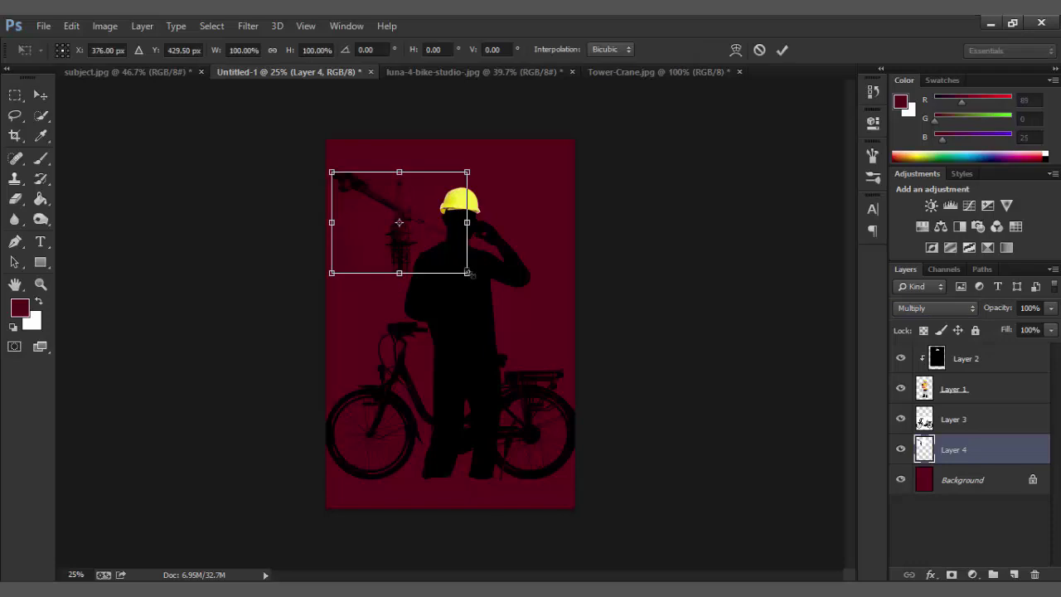
{"action": "mouse_move", "coordinate": [469, 273]}
{"action": "left_mouse_down"}
{"action": "mouse_move", "coordinate": [551, 336]}
{"action": "mouse_move", "coordinate": [611, 354]}
{"action": "mouse_move", "coordinate": [680, 403]}
{"action": "left_mouse_up"}
{"action": "mouse_move", "coordinate": [587, 351]}
{"action": "left_mouse_down"}
{"action": "mouse_move", "coordinate": [564, 348]}
{"action": "mouse_move", "coordinate": [578, 359]}
{"action": "mouse_move", "coordinate": [573, 396]}
{"action": "left_mouse_up"}
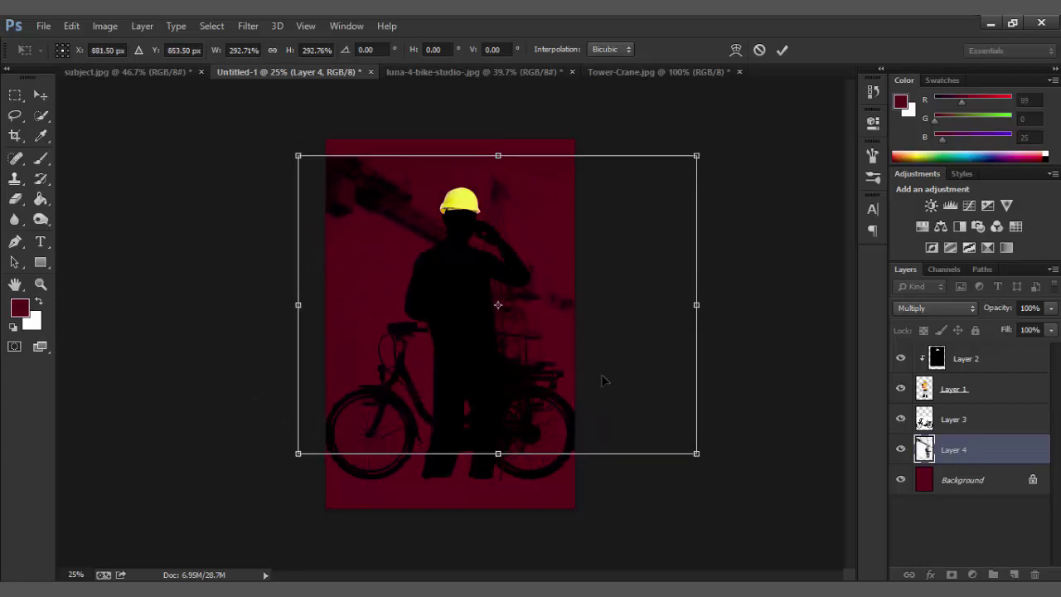
{"action": "key", "text": "Return"}
{"action": "mouse_move", "coordinate": [995, 311]}
{"action": "left_mouse_down"}
{"action": "mouse_move", "coordinate": [978, 307]}
{"action": "mouse_move", "coordinate": [985, 315]}
{"action": "left_mouse_up"}
{"action": "left_click_drag", "start_coordinate": [537, 330], "coordinate": [535, 311]}
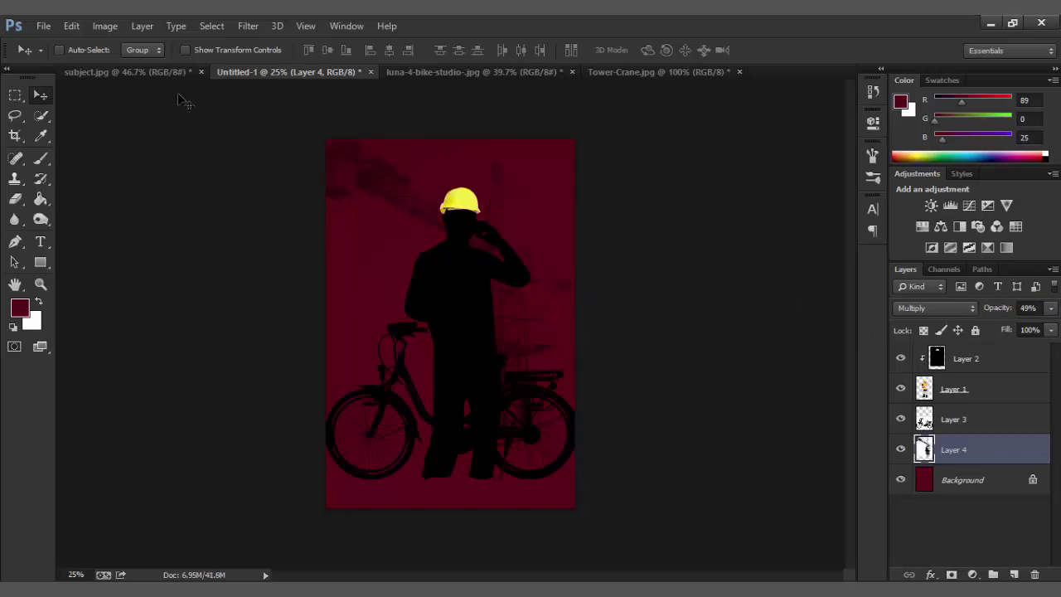
{"action": "left_click", "coordinate": [43, 28]}
{"action": "left_click", "coordinate": [47, 55]}
Step: Open Grunge_gray_15, apply Levels 43 / 1.12 / 226, and drag it into the poster as Layer 5
{"action": "double_click", "coordinate": [174, 164]}
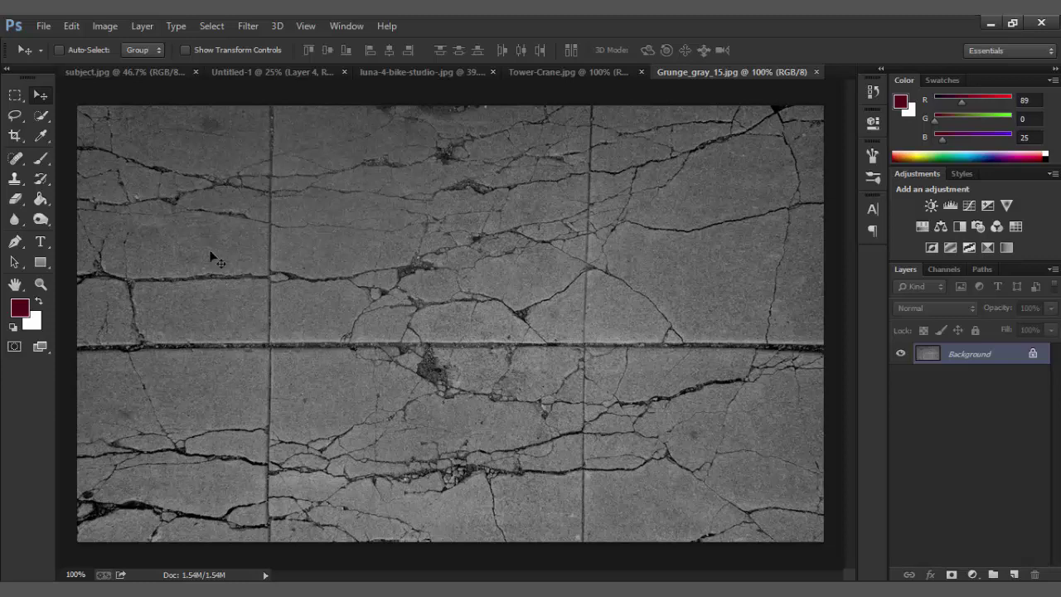
{"action": "left_click", "coordinate": [104, 26]}
{"action": "mouse_move", "coordinate": [128, 65]}
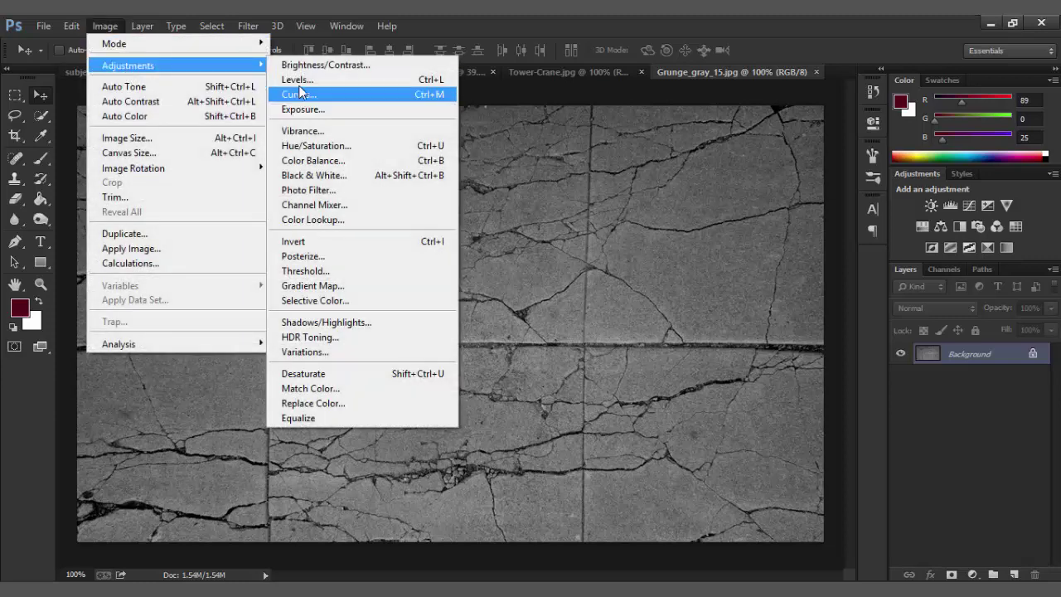
{"action": "left_click", "coordinate": [295, 80]}
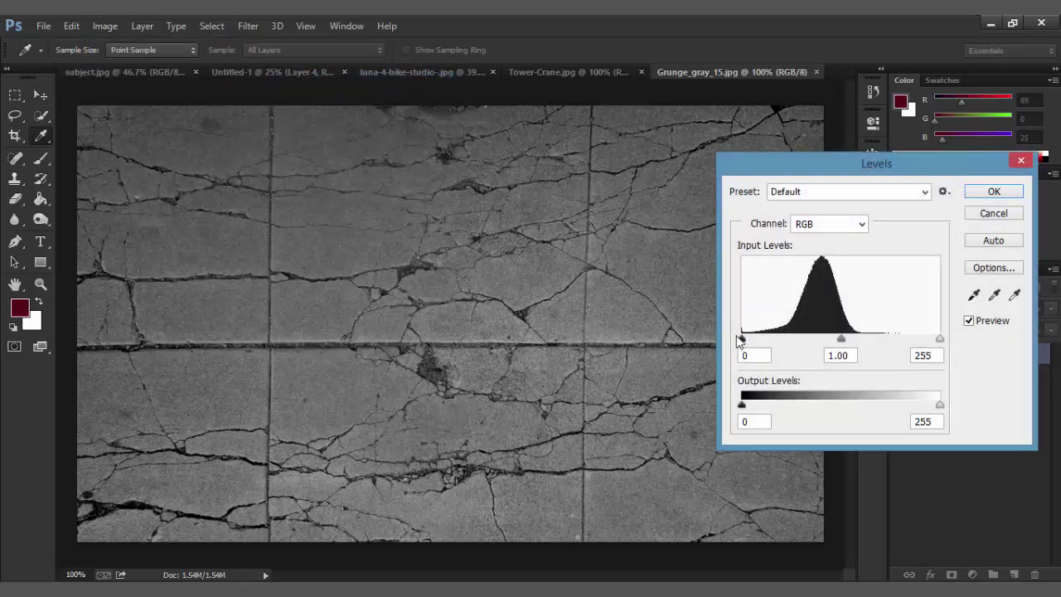
{"action": "left_click_drag", "start_coordinate": [747, 339], "coordinate": [782, 339]}
{"action": "left_click_drag", "start_coordinate": [937, 336], "coordinate": [833, 339]}
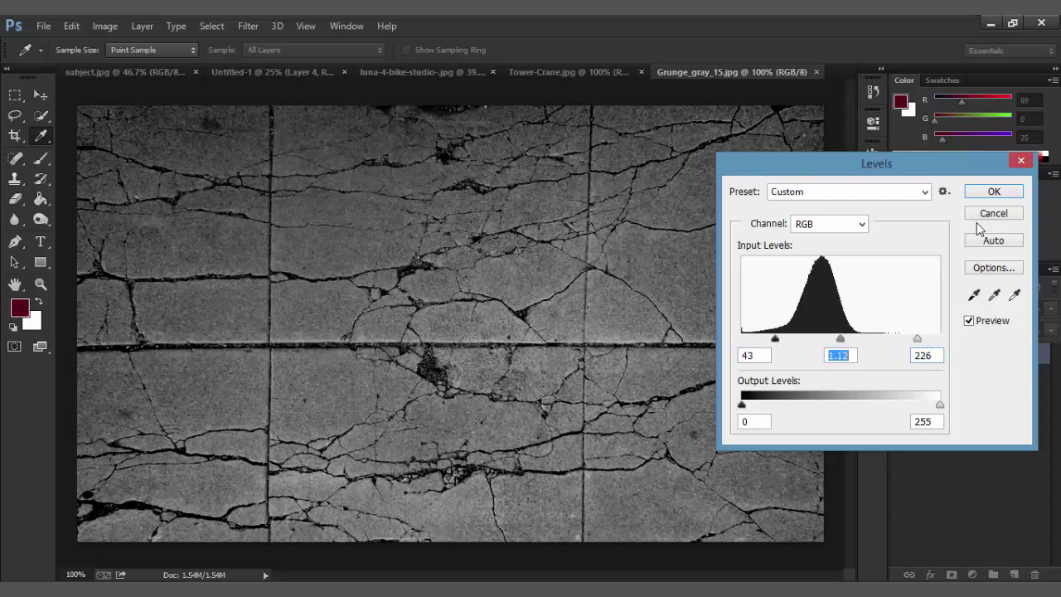
{"action": "left_click", "coordinate": [987, 192]}
{"action": "mouse_move", "coordinate": [321, 217]}
{"action": "left_mouse_down"}
{"action": "mouse_move", "coordinate": [294, 114]}
{"action": "mouse_move", "coordinate": [502, 319]}
{"action": "mouse_move", "coordinate": [508, 489]}
{"action": "left_mouse_up"}
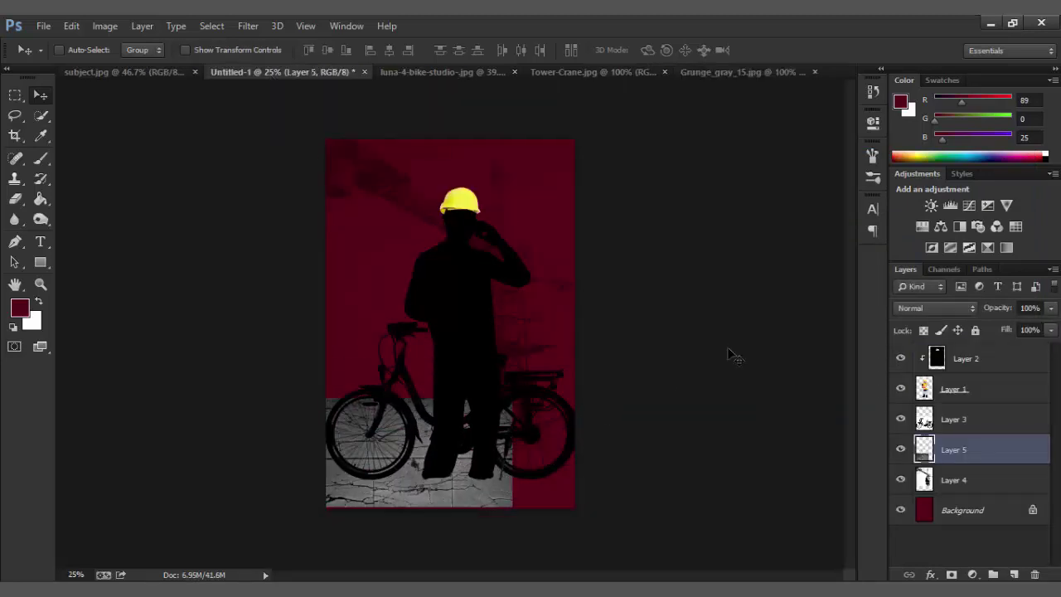
Step: Blend the texture layer with Multiply at 80% and enlarge it over the poster's lower half
{"action": "left_click", "coordinate": [913, 311]}
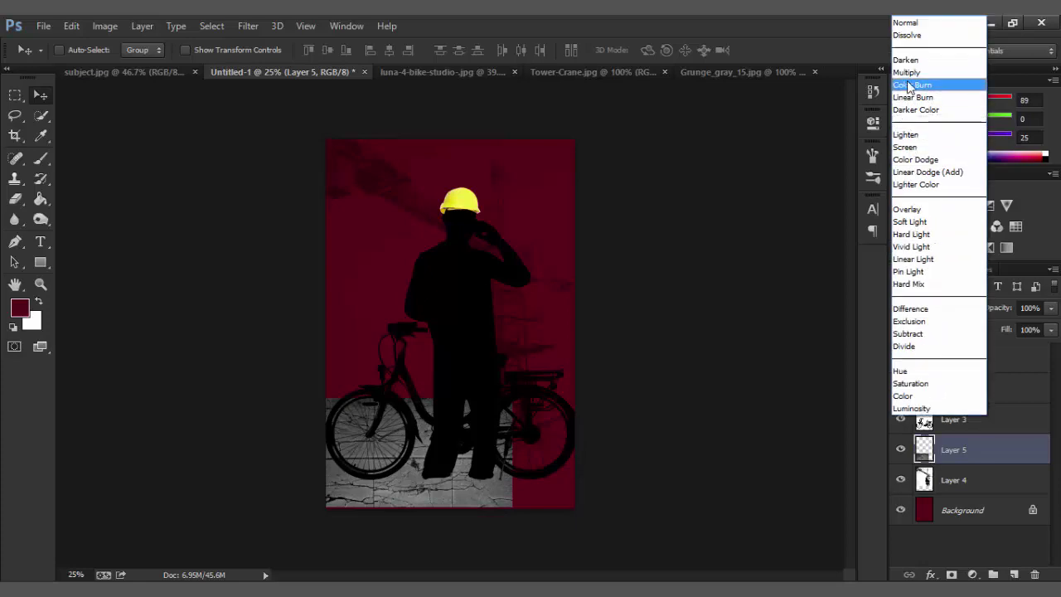
{"action": "left_click", "coordinate": [912, 69]}
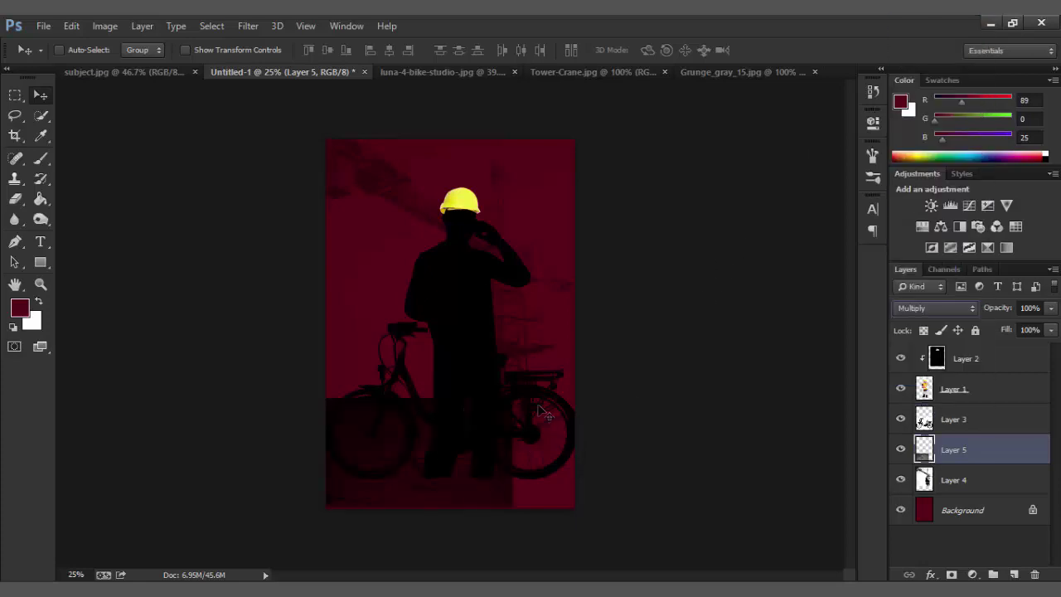
{"action": "left_click_drag", "start_coordinate": [998, 309], "coordinate": [994, 312]}
{"action": "key", "text": "ctrl+t"}
{"action": "left_click_drag", "start_coordinate": [512, 399], "coordinate": [614, 349]}
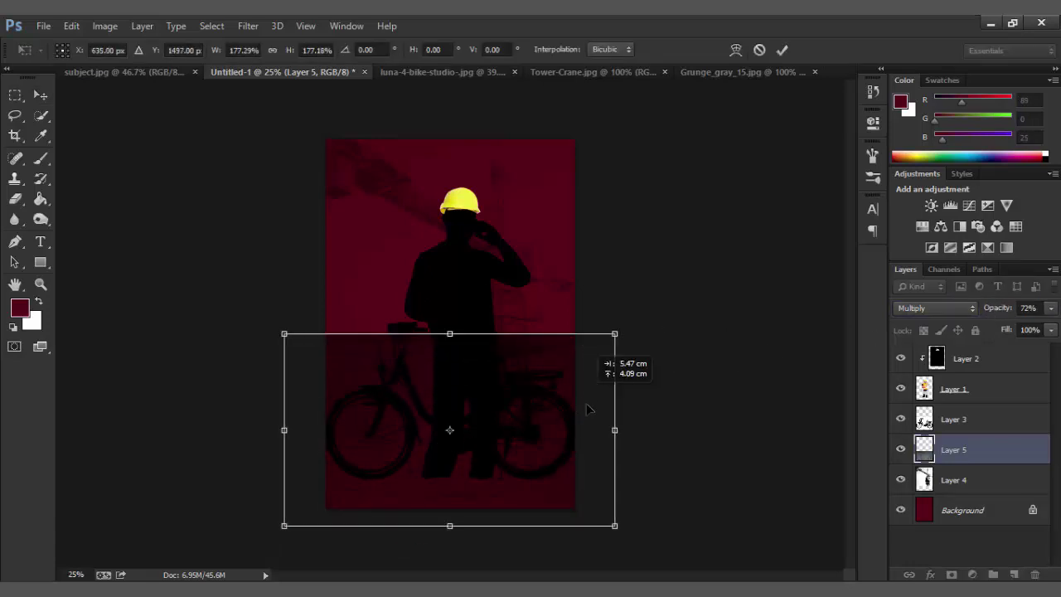
{"action": "key", "text": "Return"}
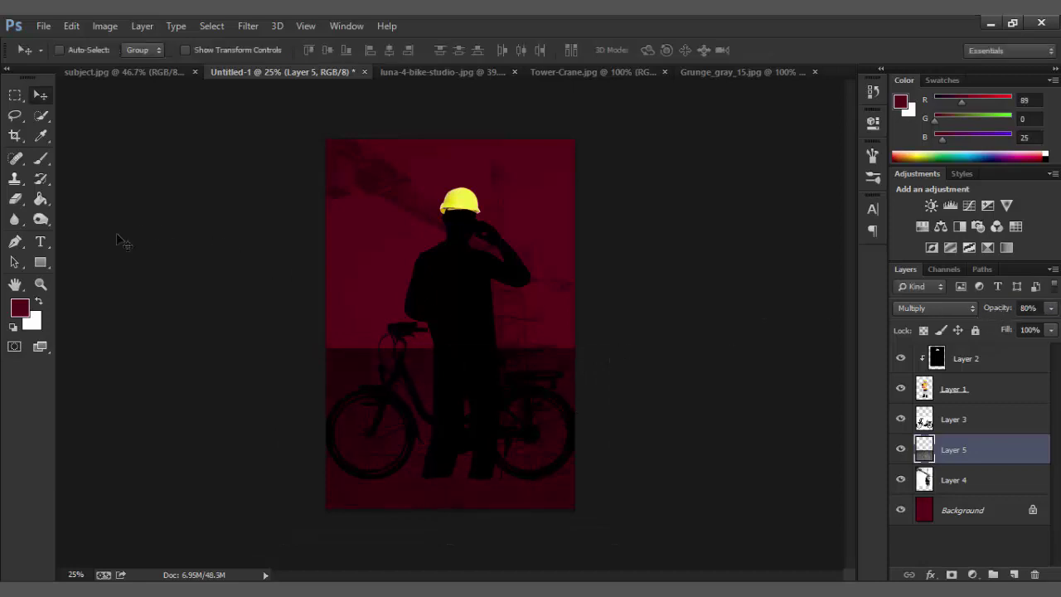
Step: Turn the texture upside down, erase it over the bike's rear, and toggle Layer 2 to check
{"action": "left_click", "coordinate": [15, 199]}
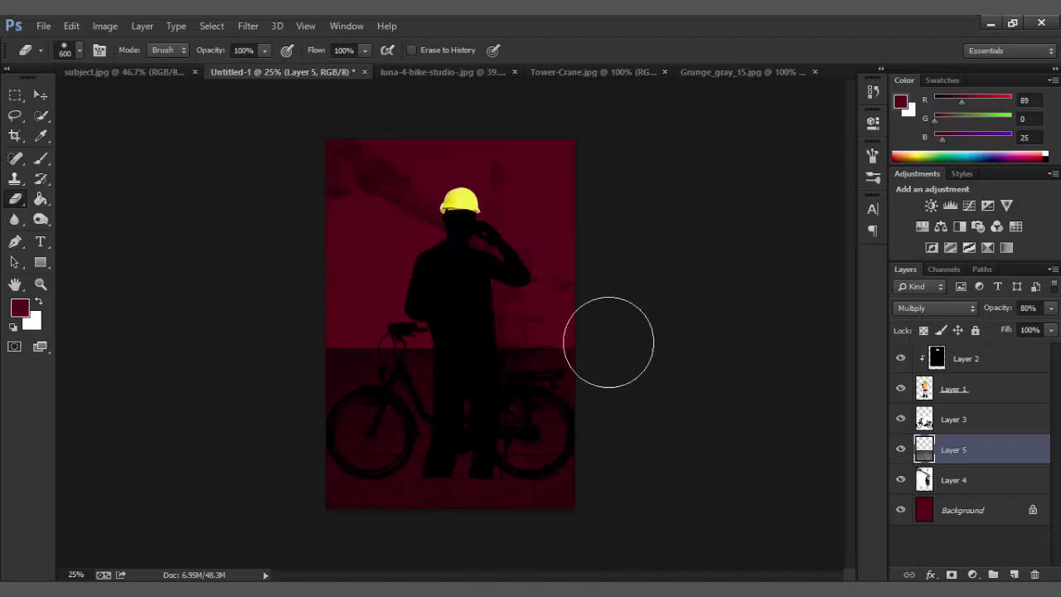
{"action": "key", "text": "ctrl+t"}
{"action": "mouse_move", "coordinate": [628, 408]}
{"action": "left_mouse_down"}
{"action": "mouse_move", "coordinate": [607, 522]}
{"action": "mouse_move", "coordinate": [230, 507]}
{"action": "left_mouse_up"}
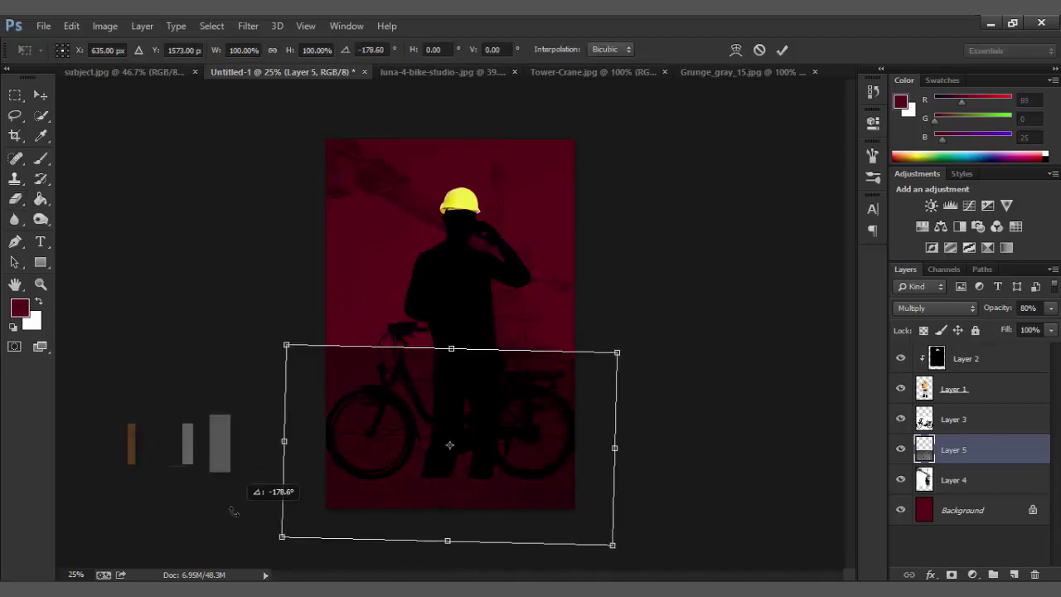
{"action": "key", "text": "Escape"}
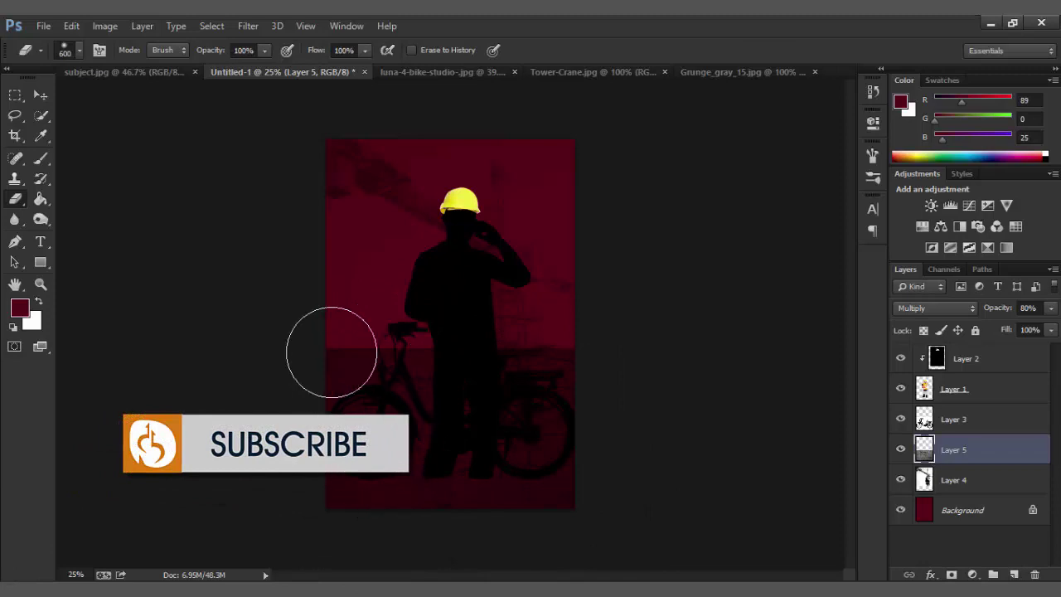
{"action": "left_click_drag", "start_coordinate": [332, 332], "coordinate": [654, 339]}
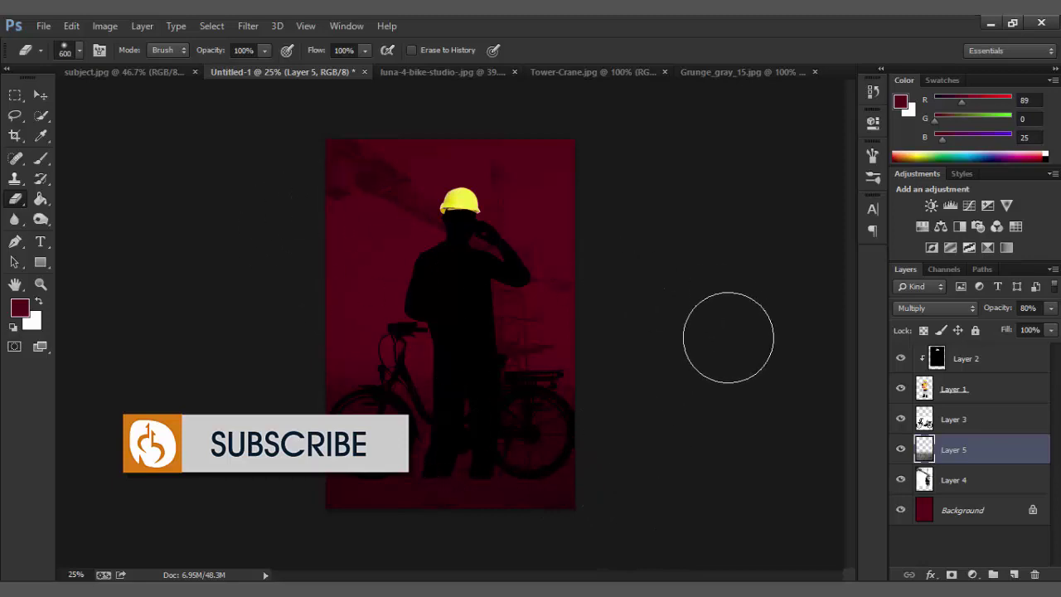
{"action": "left_click", "coordinate": [900, 359]}
{"action": "left_click", "coordinate": [901, 359]}
{"action": "left_click", "coordinate": [900, 360]}
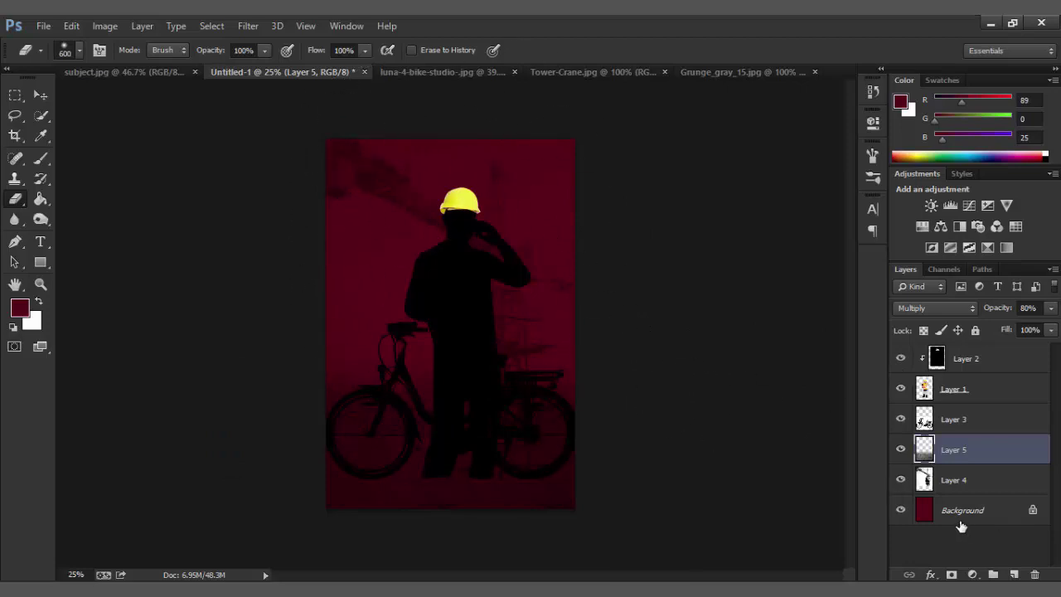
Step: Add an empty Layer 6 above Layer 2 and pick a 24 px brush preset
{"action": "left_click", "coordinate": [970, 368]}
{"action": "left_click", "coordinate": [1012, 575]}
{"action": "left_click", "coordinate": [41, 157]}
{"action": "left_click", "coordinate": [80, 51]}
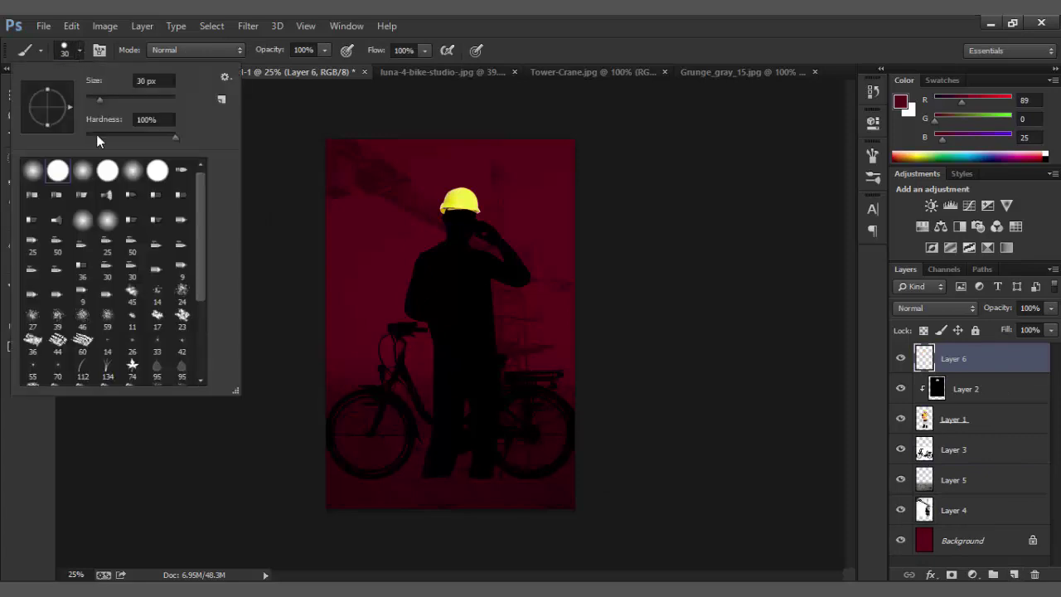
{"action": "scroll", "coordinate": [195, 264], "scroll_direction": "down", "scroll_amount": 2}
{"action": "left_click", "coordinate": [176, 240]}
{"action": "left_click", "coordinate": [282, 122]}
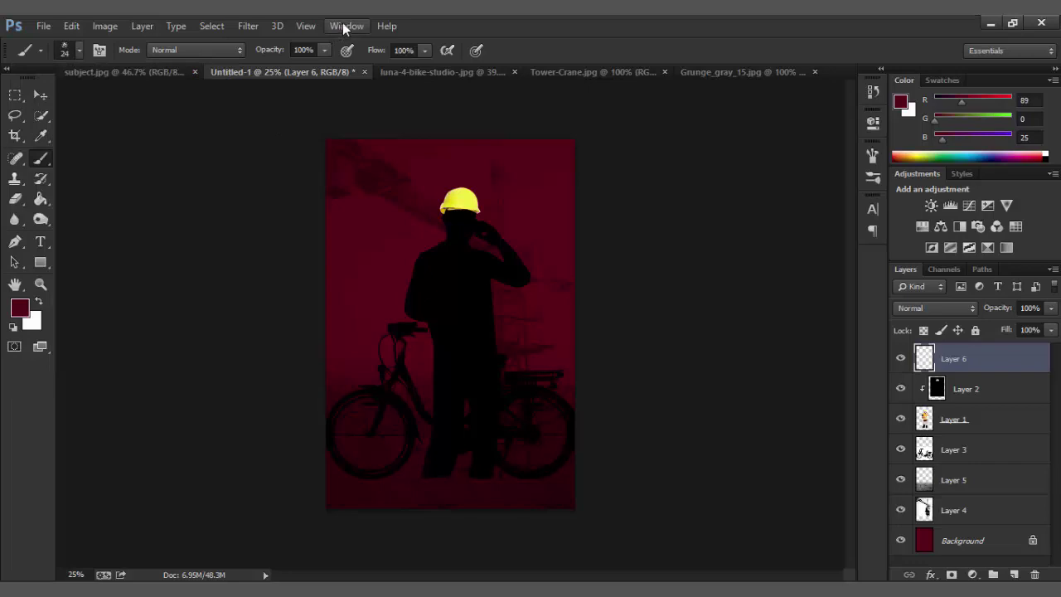
Step: In the Brush panel, enable Shape Dynamics with size and angle jitter at 100%
{"action": "left_click", "coordinate": [343, 24]}
{"action": "left_click", "coordinate": [403, 129]}
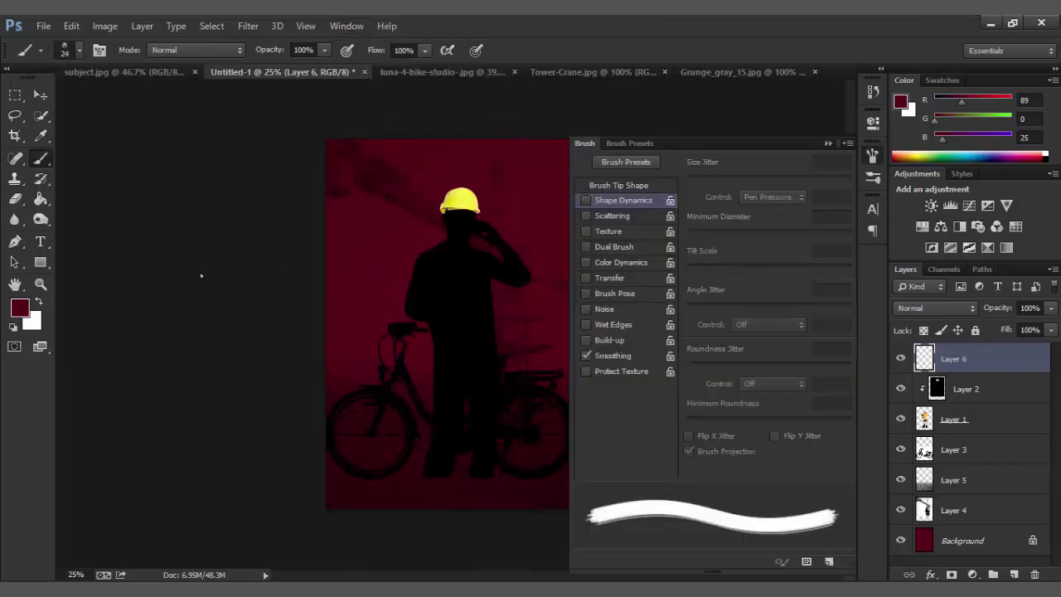
{"action": "key", "text": "bracketright"}
{"action": "key", "text": "bracketright"}
{"action": "key", "text": "bracketright"}
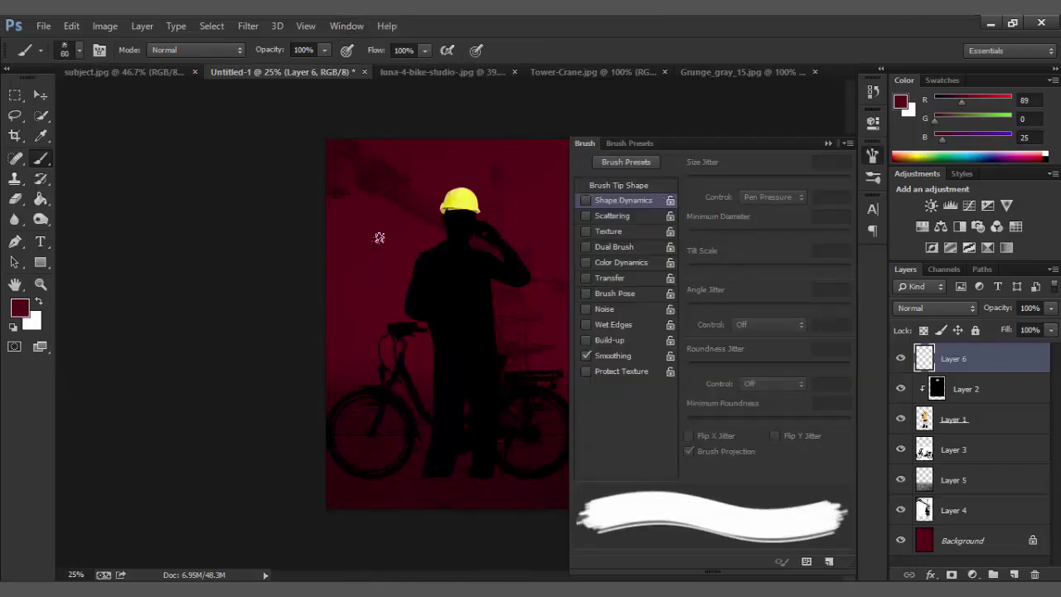
{"action": "key", "text": "bracketleft"}
{"action": "key", "text": "bracketleft"}
{"action": "key", "text": "bracketleft"}
{"action": "key", "text": "bracketleft"}
{"action": "key", "text": "bracketright"}
{"action": "key", "text": "bracketright"}
{"action": "key", "text": "bracketright"}
{"action": "key", "text": "bracketright"}
{"action": "left_click", "coordinate": [587, 200]}
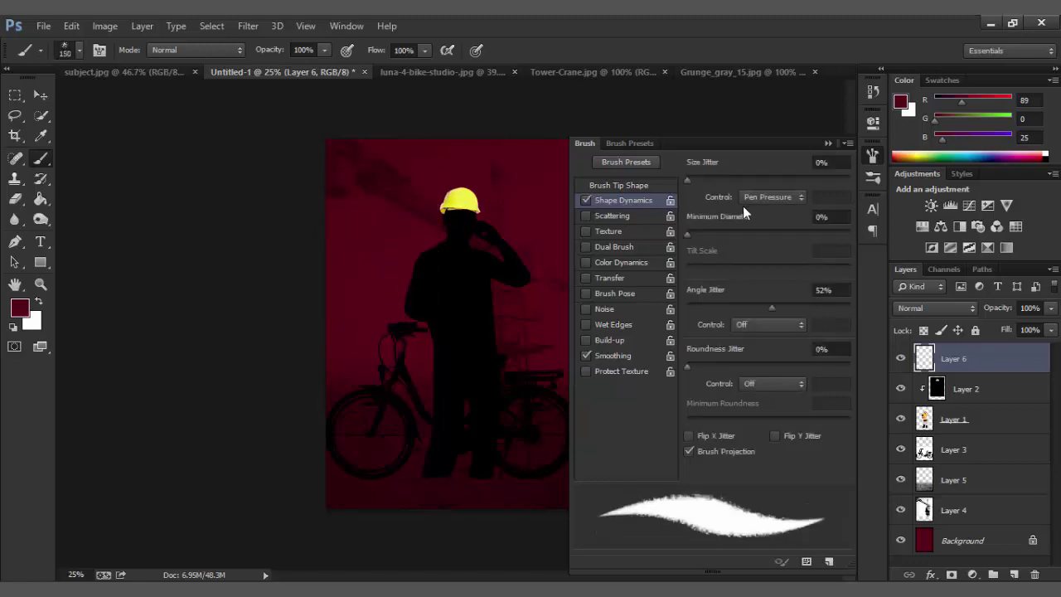
{"action": "left_click", "coordinate": [746, 197]}
{"action": "left_click", "coordinate": [748, 214]}
{"action": "left_click_drag", "start_coordinate": [688, 179], "coordinate": [850, 179]}
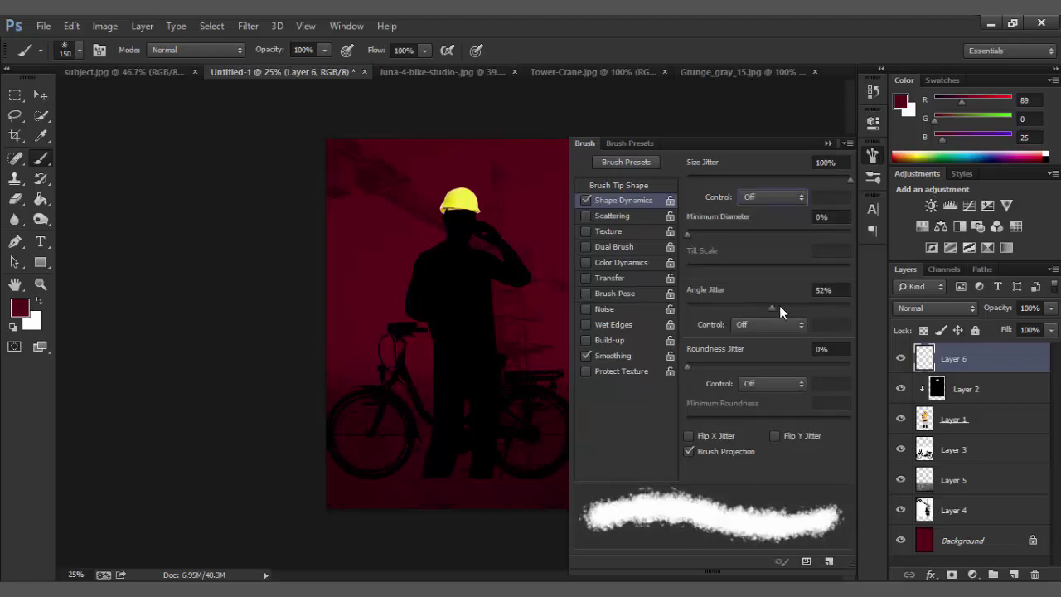
{"action": "left_click_drag", "start_coordinate": [779, 305], "coordinate": [883, 301]}
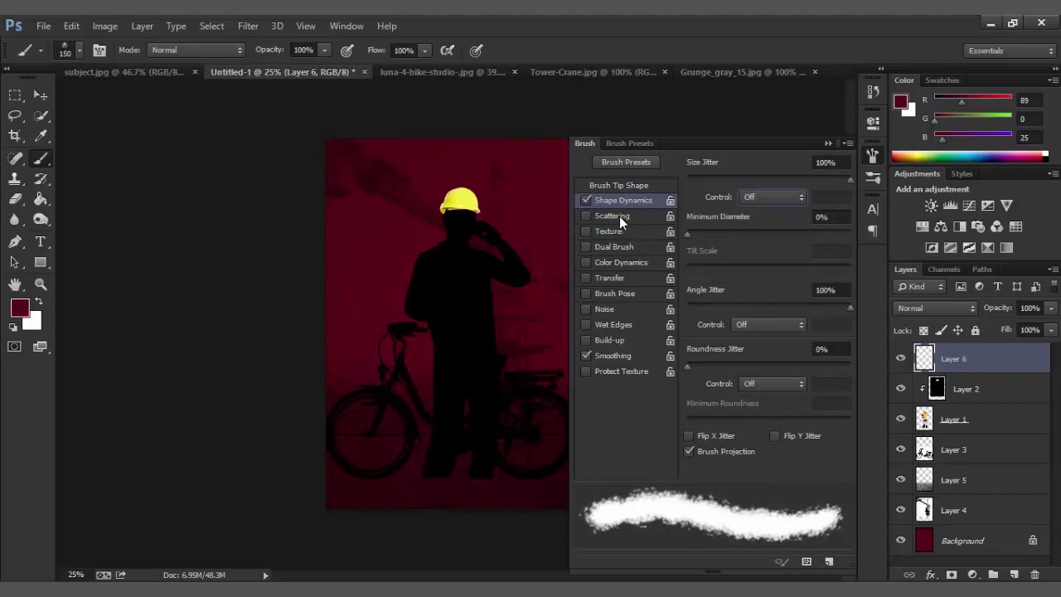
Step: Enable Transfer with opacity and flow jitter at 100%
{"action": "left_click", "coordinate": [610, 279]}
{"action": "left_click", "coordinate": [756, 197]}
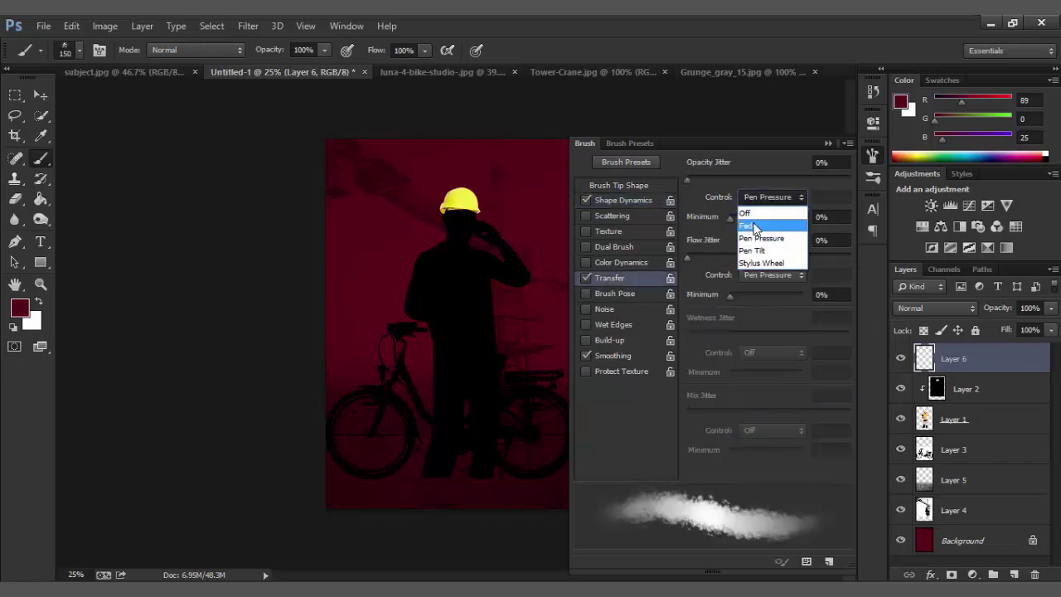
{"action": "left_click", "coordinate": [761, 275]}
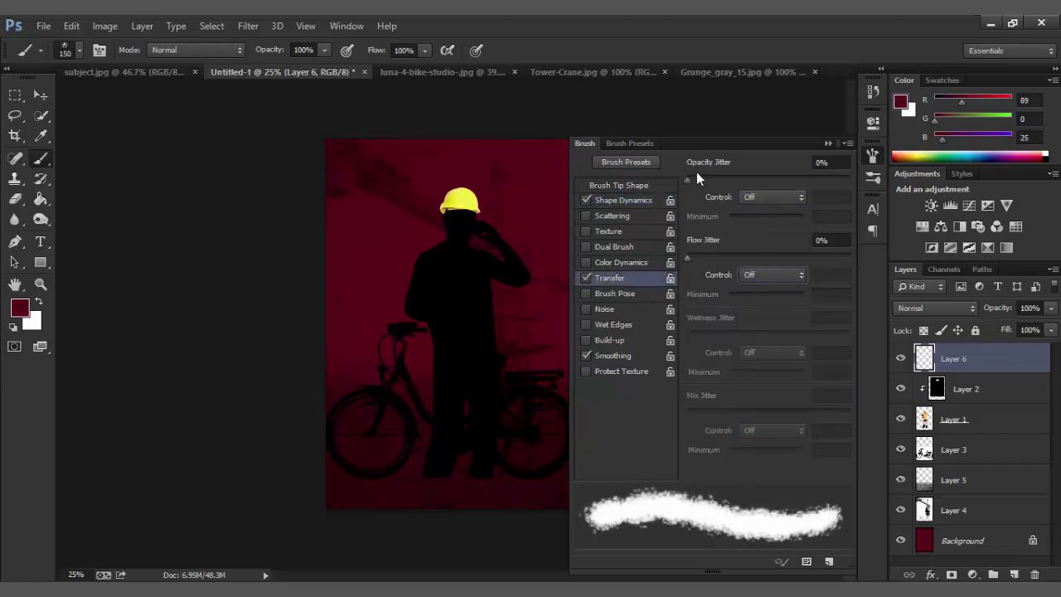
{"action": "left_click_drag", "start_coordinate": [696, 175], "coordinate": [880, 189]}
{"action": "left_click_drag", "start_coordinate": [694, 256], "coordinate": [958, 246]}
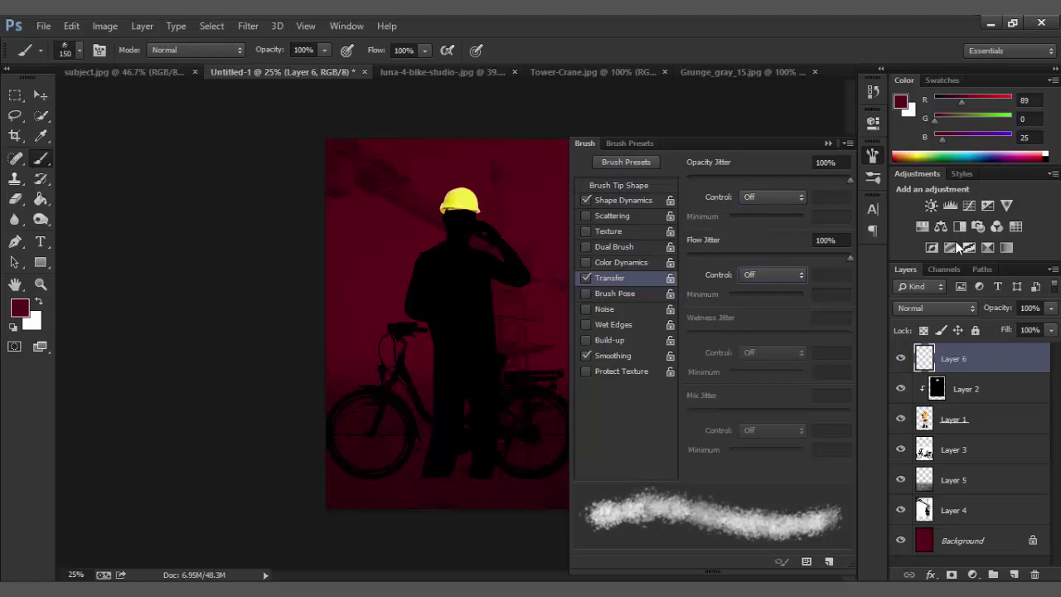
Step: Set brush opacity to 45% and reset colours to black and white
{"action": "left_click", "coordinate": [825, 146]}
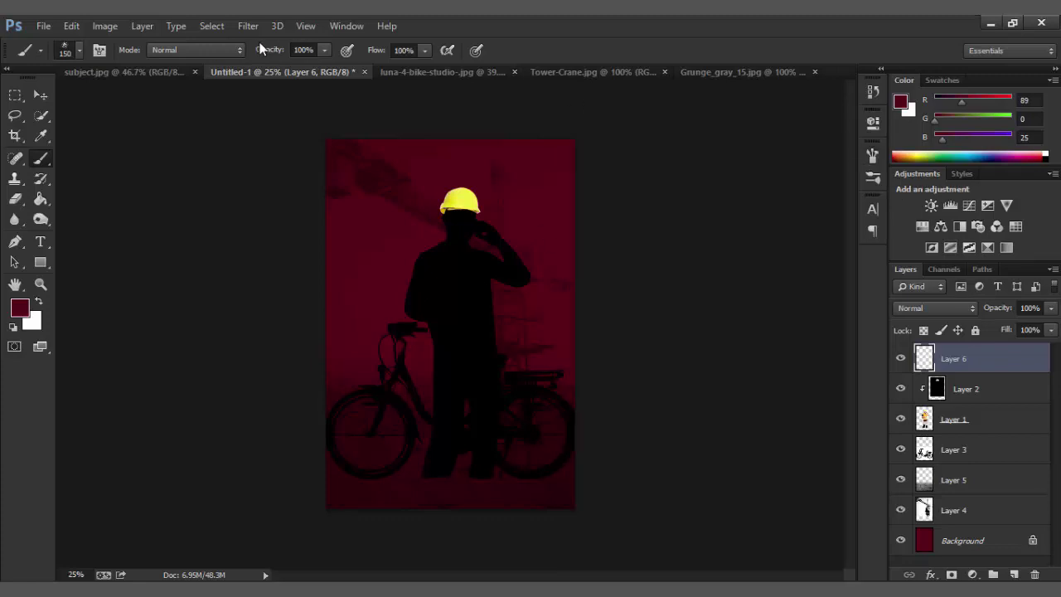
{"action": "left_click_drag", "start_coordinate": [266, 56], "coordinate": [253, 55]}
{"action": "key", "text": "bracketright"}
{"action": "key", "text": "bracketright"}
{"action": "key", "text": "bracketright"}
{"action": "key", "text": "bracketright"}
{"action": "key", "text": "bracketright"}
{"action": "key", "text": "bracketright"}
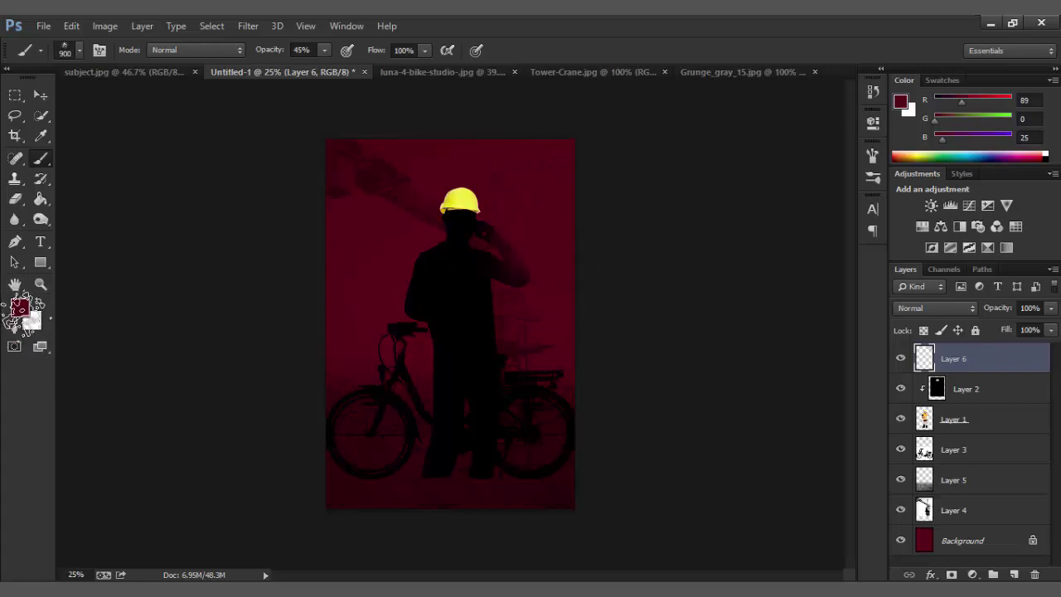
{"action": "key", "text": "d"}
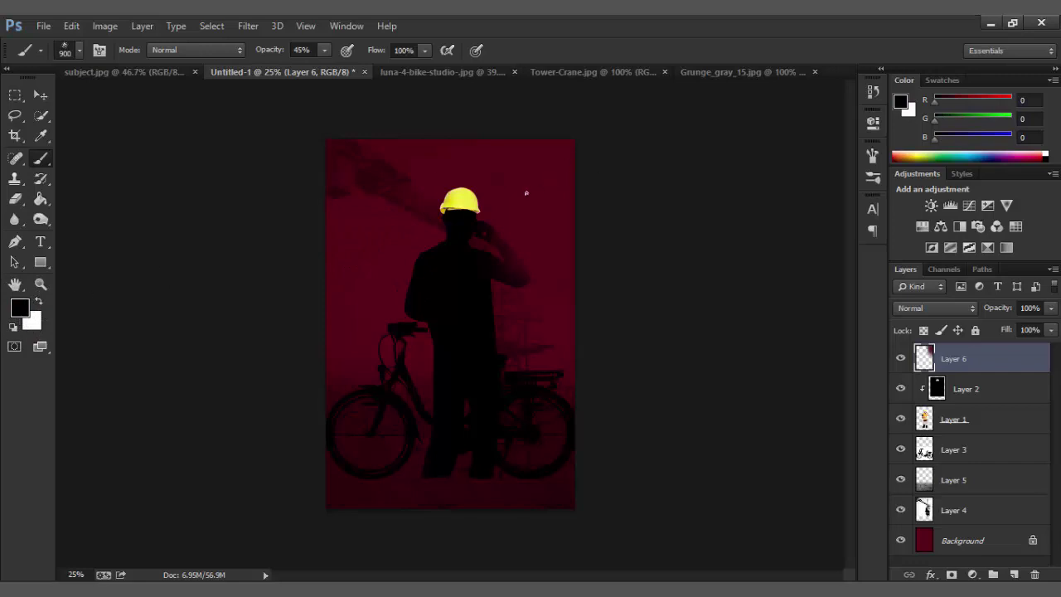
Step: Enlarge the brush to 4400 px, dismiss the too-big-brush error, and shrink it back
{"action": "key", "text": "bracketright"}
{"action": "key", "text": "bracketright"}
{"action": "key", "text": "bracketright"}
{"action": "key", "text": "bracketright"}
{"action": "key", "text": "bracketright"}
{"action": "key", "text": "bracketright"}
{"action": "key", "text": "bracketright"}
{"action": "key", "text": "bracketright"}
{"action": "key", "text": "bracketright"}
{"action": "left_click", "coordinate": [571, 217]}
{"action": "key", "text": "Return"}
{"action": "left_click", "coordinate": [524, 154]}
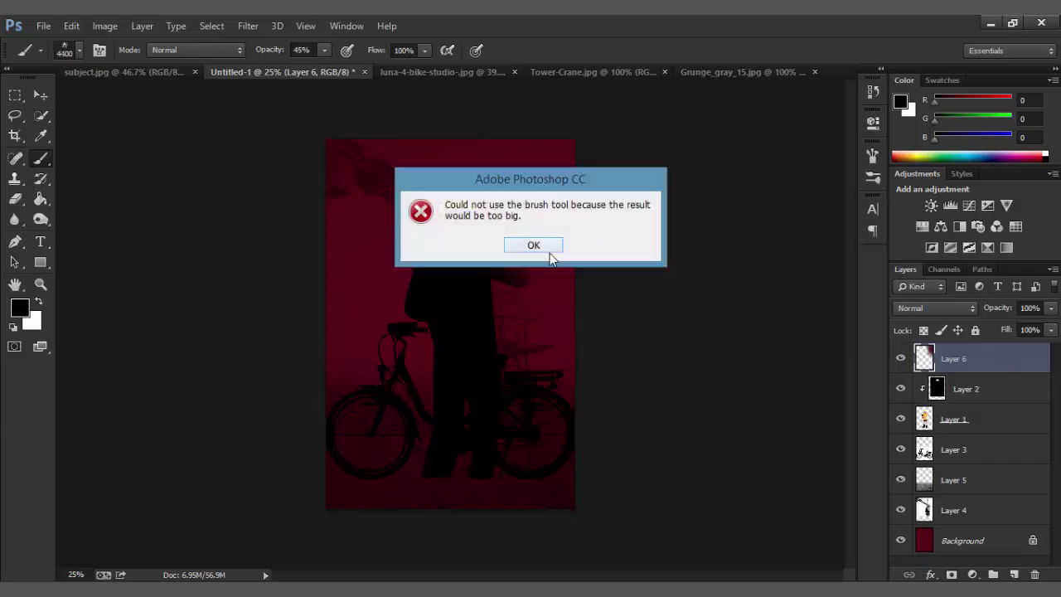
{"action": "left_click", "coordinate": [544, 247]}
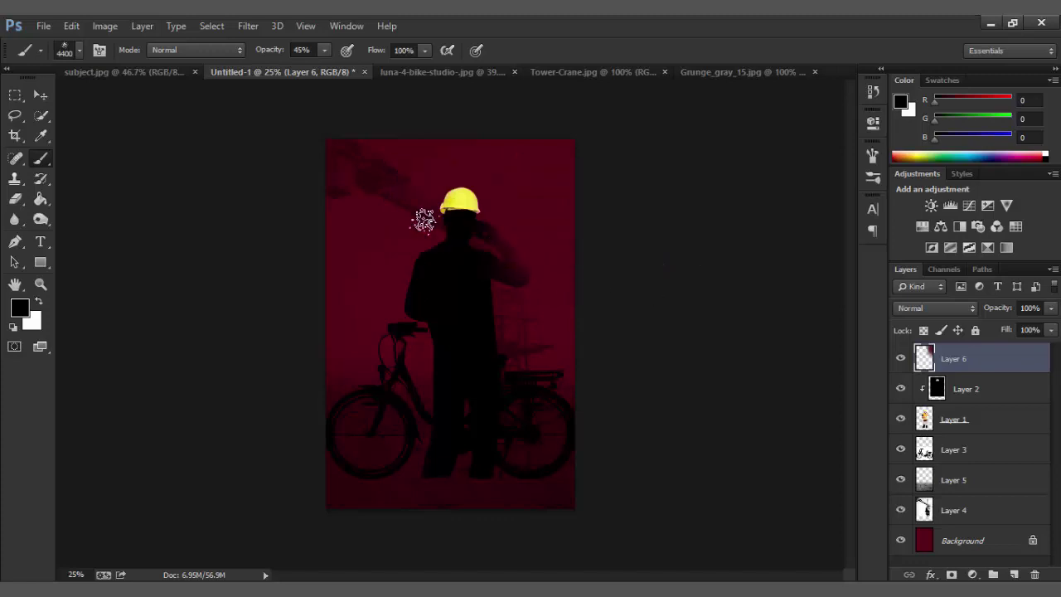
{"action": "key", "text": "bracketleft"}
{"action": "key", "text": "bracketleft"}
{"action": "key", "text": "bracketleft"}
{"action": "key", "text": "bracketleft"}
{"action": "key", "text": "bracketleft"}
{"action": "key", "text": "bracketleft"}
{"action": "left_click", "coordinate": [79, 46]}
Step: Paint black 800 px textured strokes around the poster edges on Layer 6, then set its opacity to 63%
{"action": "left_click", "coordinate": [106, 99]}
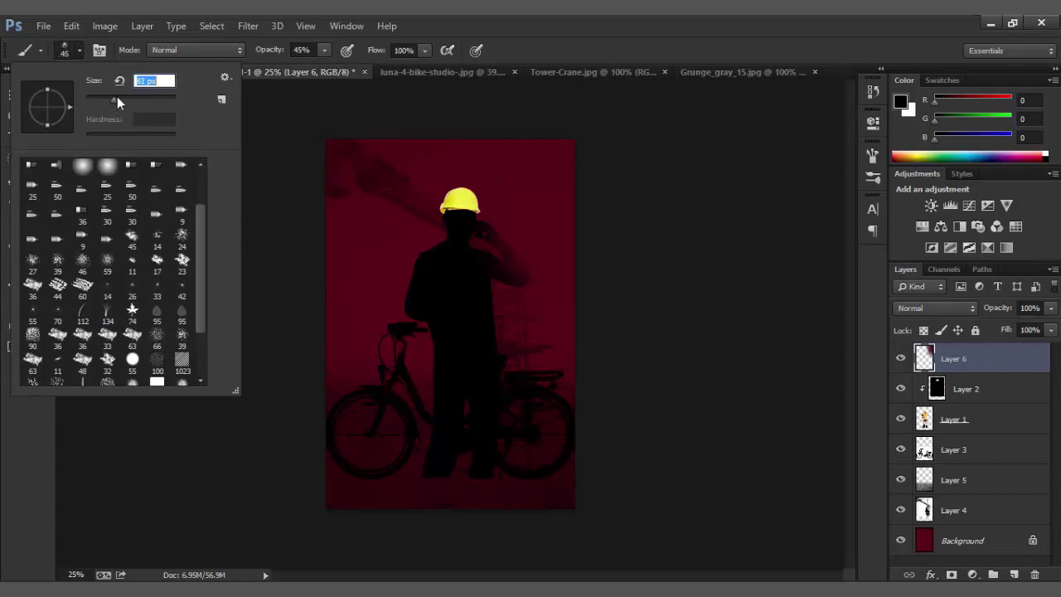
{"action": "key", "text": "Return"}
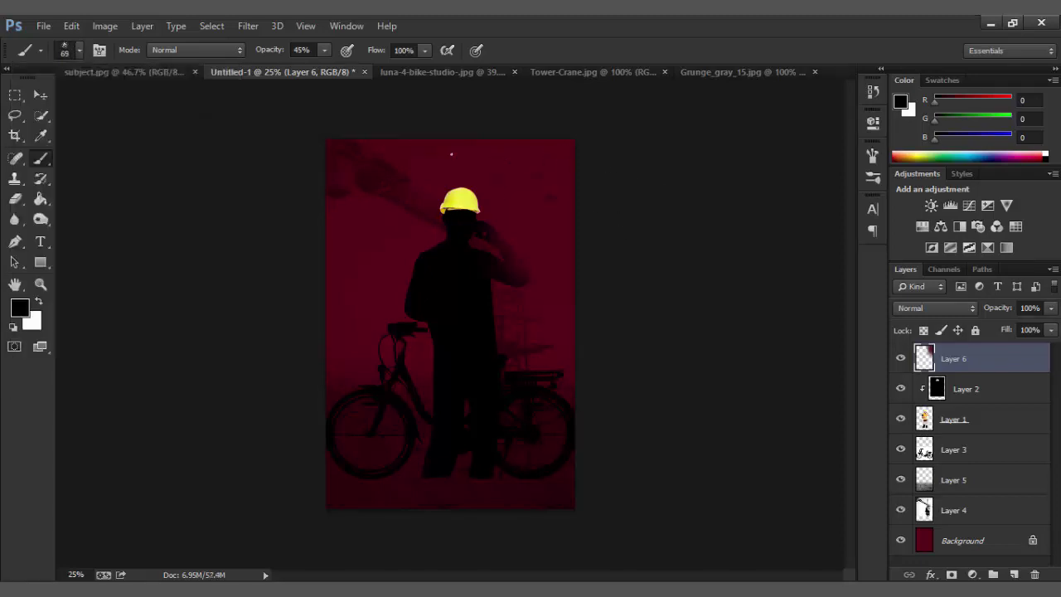
{"action": "left_click", "coordinate": [79, 52]}
{"action": "key", "text": "Return"}
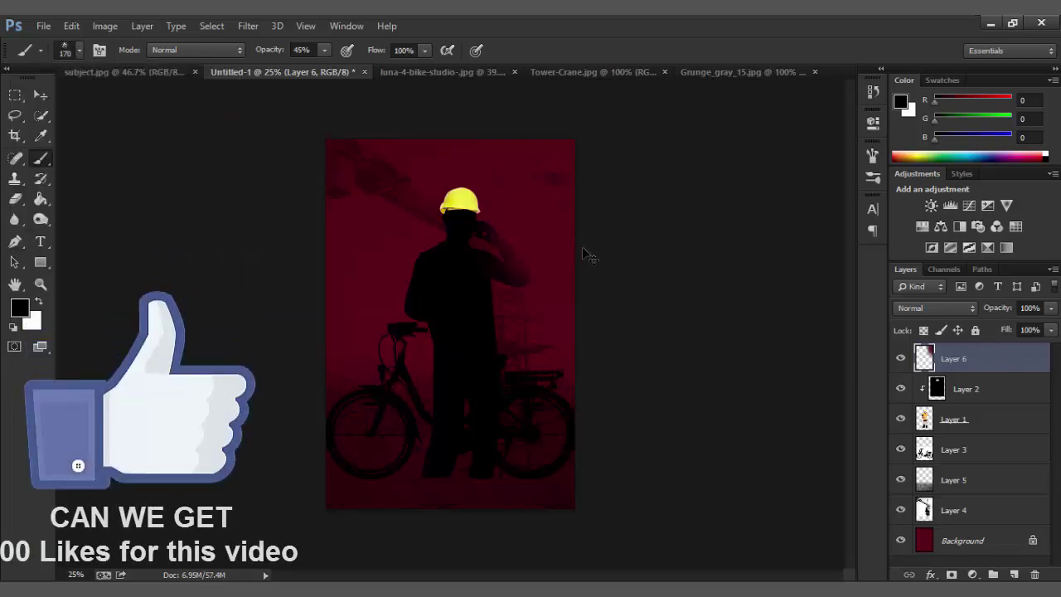
{"action": "key", "text": "bracketright"}
{"action": "key", "text": "bracketright"}
{"action": "key", "text": "bracketright"}
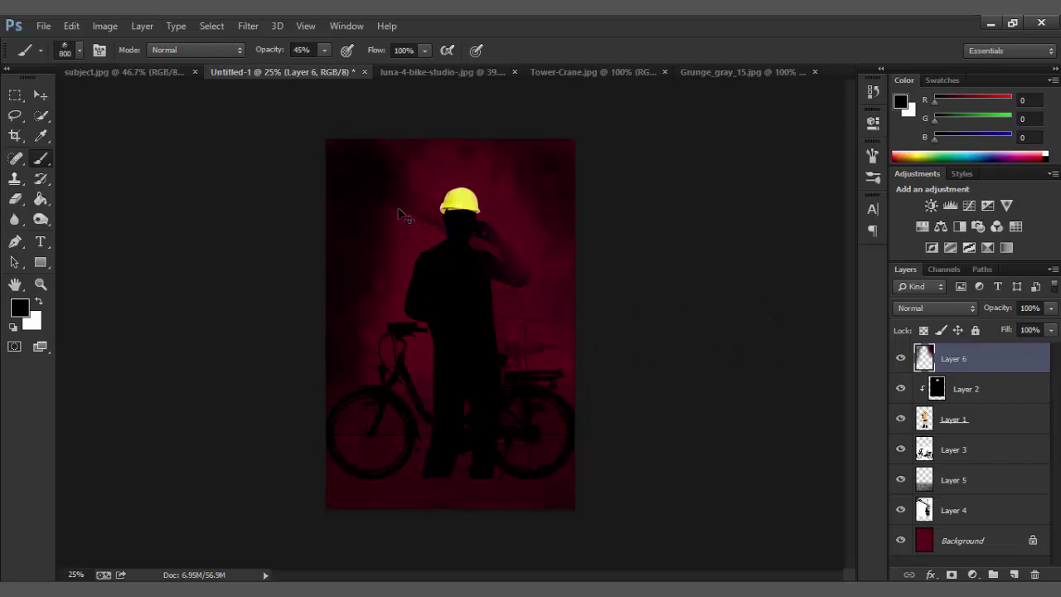
{"action": "left_click_drag", "start_coordinate": [367, 207], "coordinate": [355, 206]}
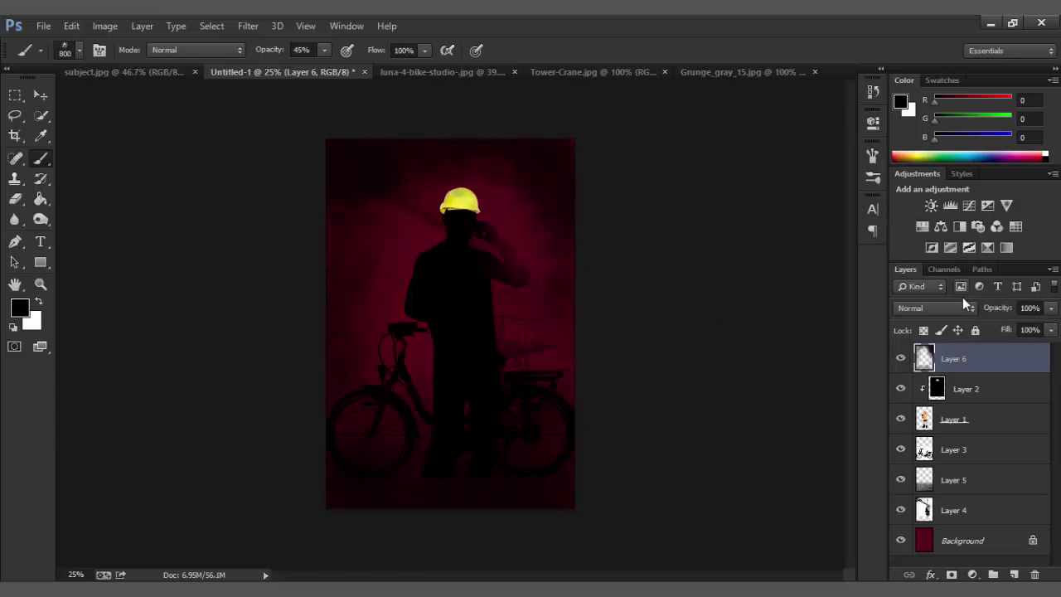
{"action": "mouse_move", "coordinate": [999, 308]}
{"action": "left_mouse_down"}
{"action": "mouse_move", "coordinate": [972, 311]}
{"action": "mouse_move", "coordinate": [999, 312]}
{"action": "left_mouse_up"}
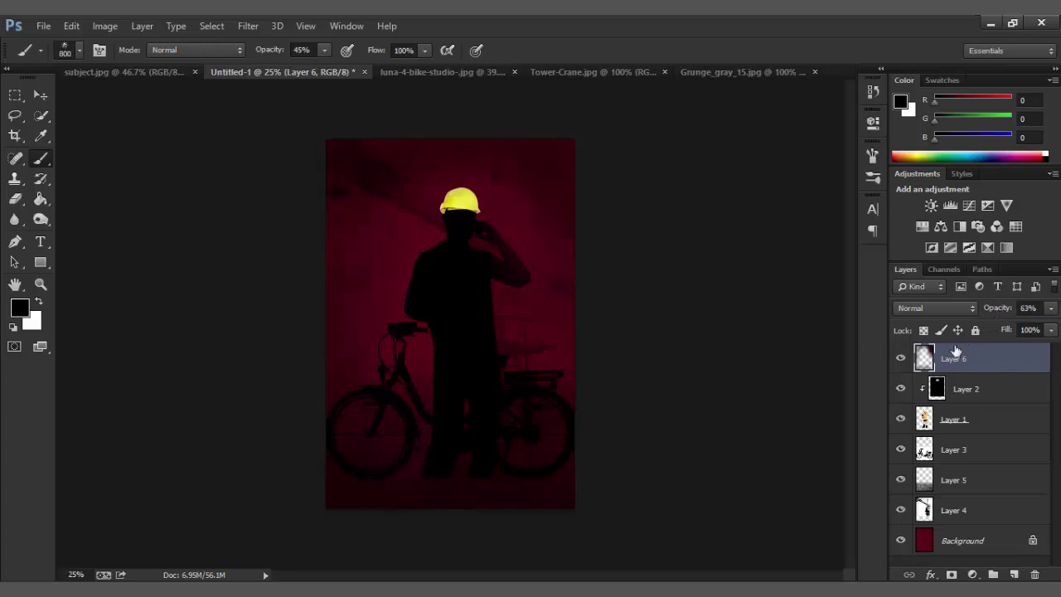
Step: Switch to a 125 px eraser and raise Layer 4's opacity from 49% to 57%
{"action": "key", "text": "ctrl+plus"}
{"action": "key", "text": "e"}
{"action": "key", "text": "bracketleft"}
{"action": "key", "text": "bracketleft"}
{"action": "key", "text": "bracketleft"}
{"action": "key", "text": "bracketleft"}
{"action": "key", "text": "bracketleft"}
{"action": "key", "text": "bracketleft"}
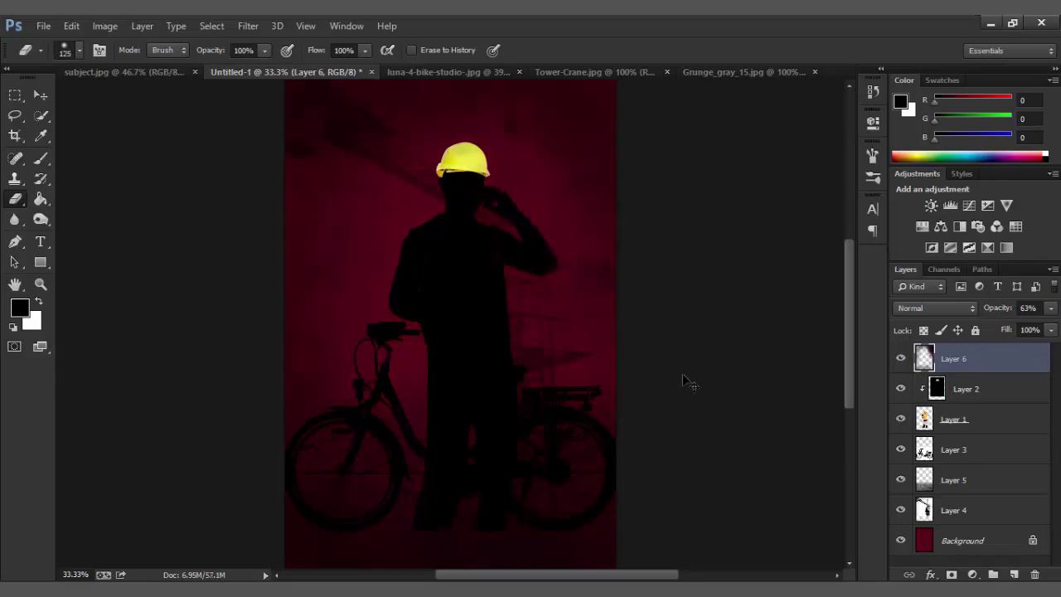
{"action": "key", "text": "ctrl+minus"}
{"action": "key", "text": "ctrl+plus"}
{"action": "double_click", "coordinate": [943, 512]}
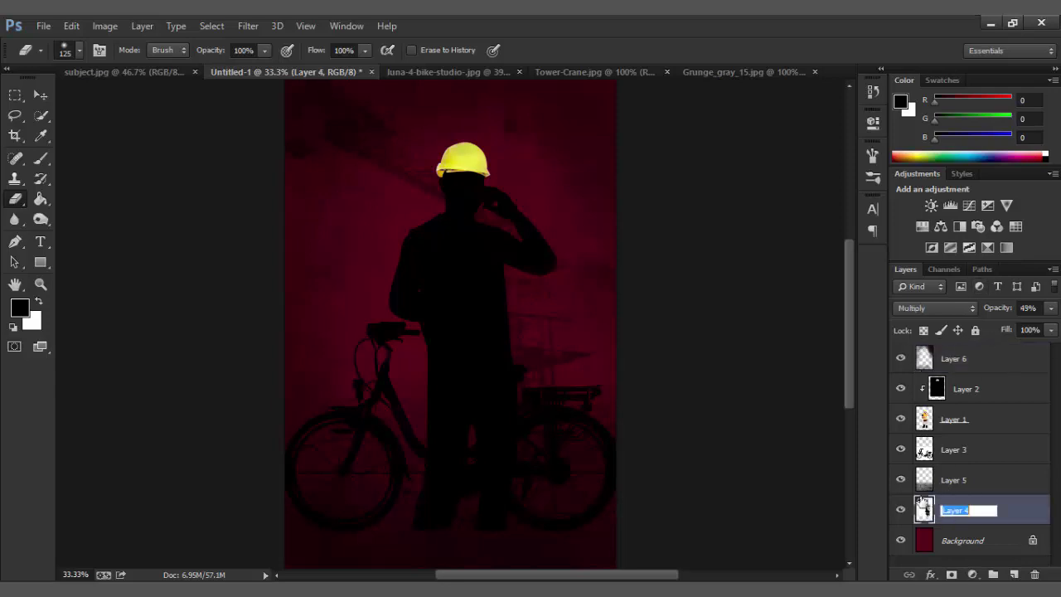
{"action": "left_click", "coordinate": [1003, 314]}
{"action": "left_click_drag", "start_coordinate": [1004, 313], "coordinate": [993, 312]}
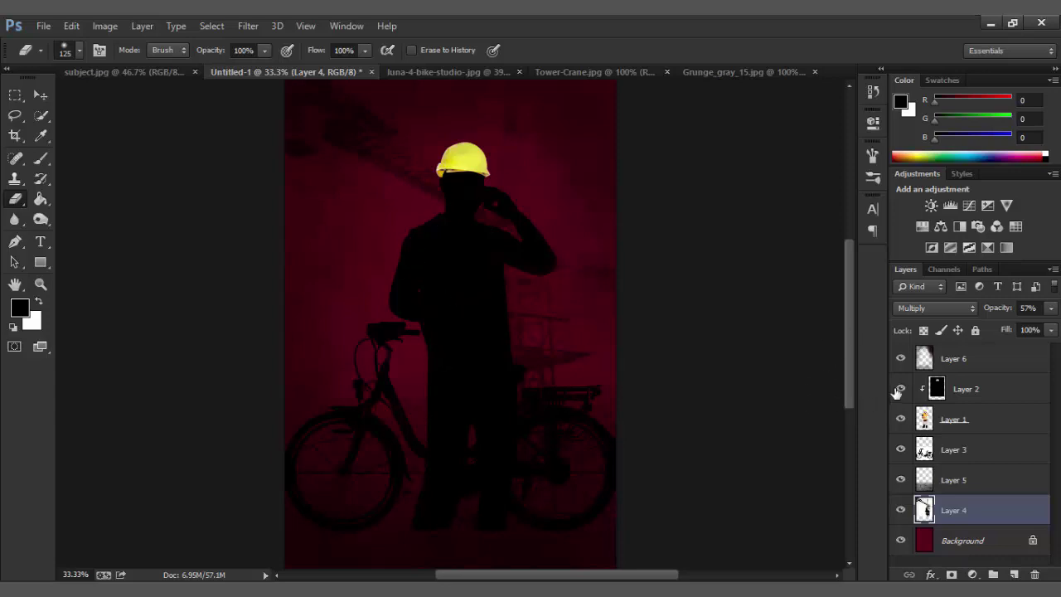
Step: Add Layer 7 above Layer 2, hide the silhouette, zoom in, and pick a hard round brush
{"action": "left_click", "coordinate": [968, 393]}
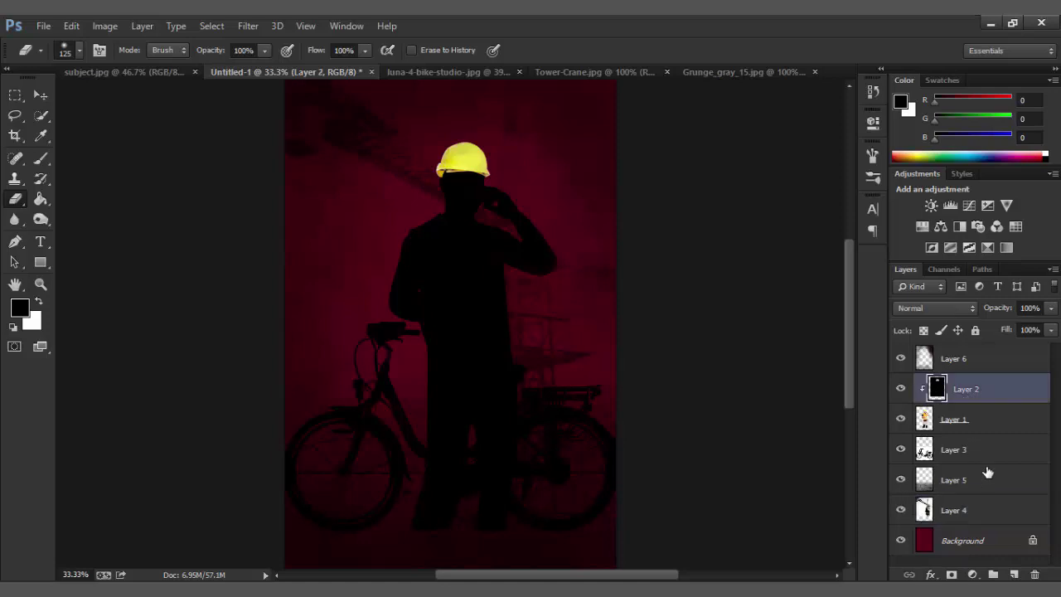
{"action": "left_click", "coordinate": [1016, 576]}
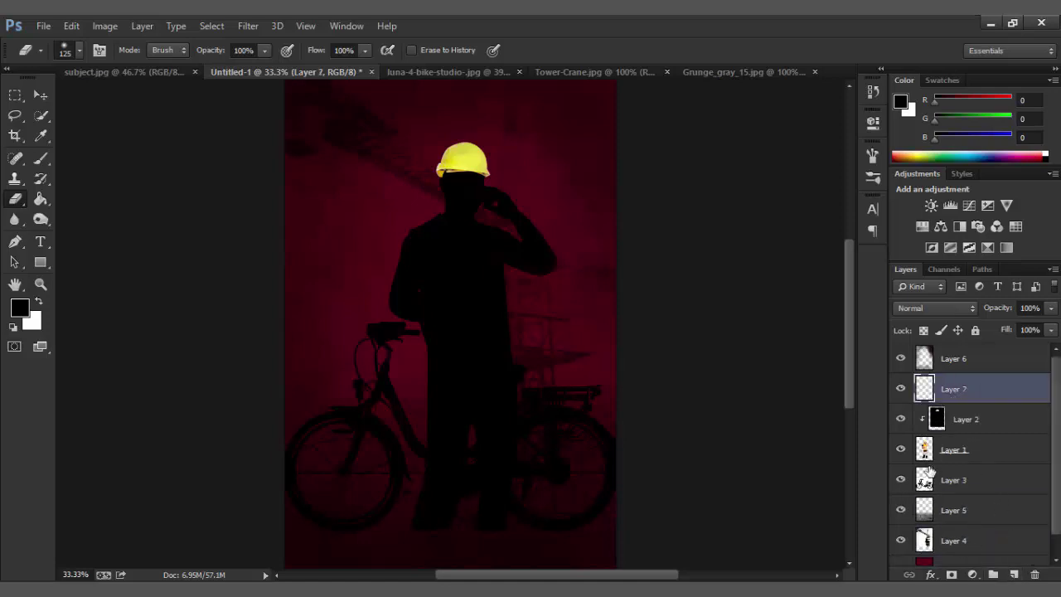
{"action": "left_click", "coordinate": [901, 421]}
{"action": "key", "text": "ctrl+plus"}
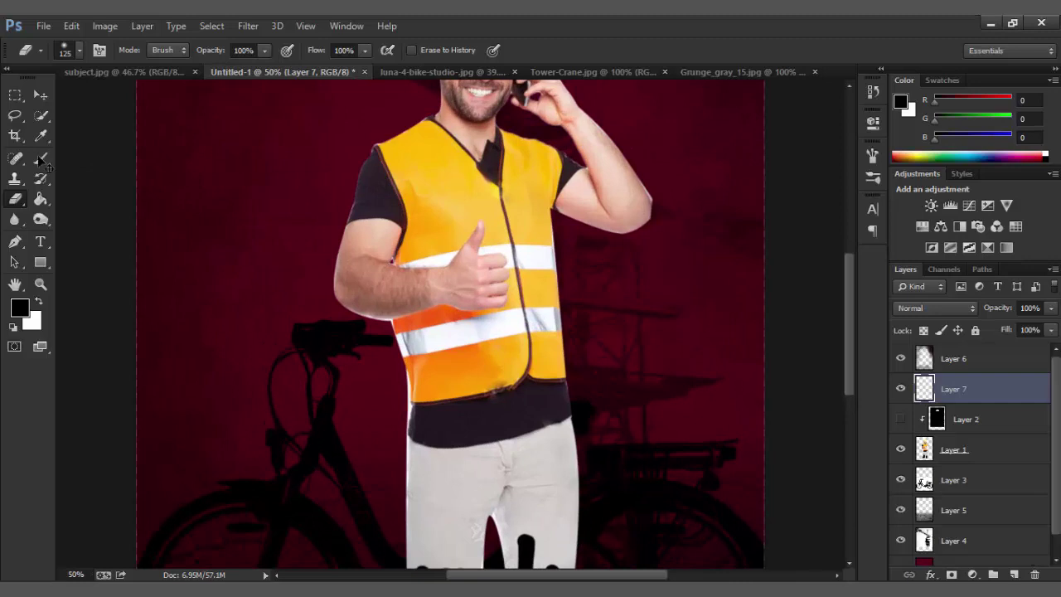
{"action": "key", "text": "ctrl+plus"}
{"action": "left_click", "coordinate": [41, 158]}
{"action": "left_click", "coordinate": [71, 50]}
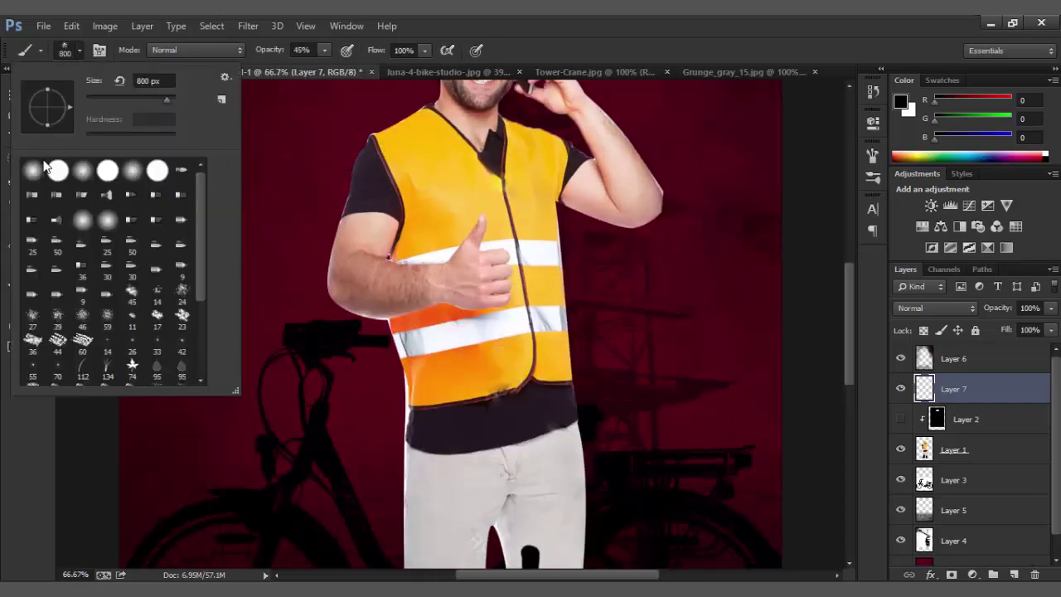
{"action": "left_click", "coordinate": [57, 171]}
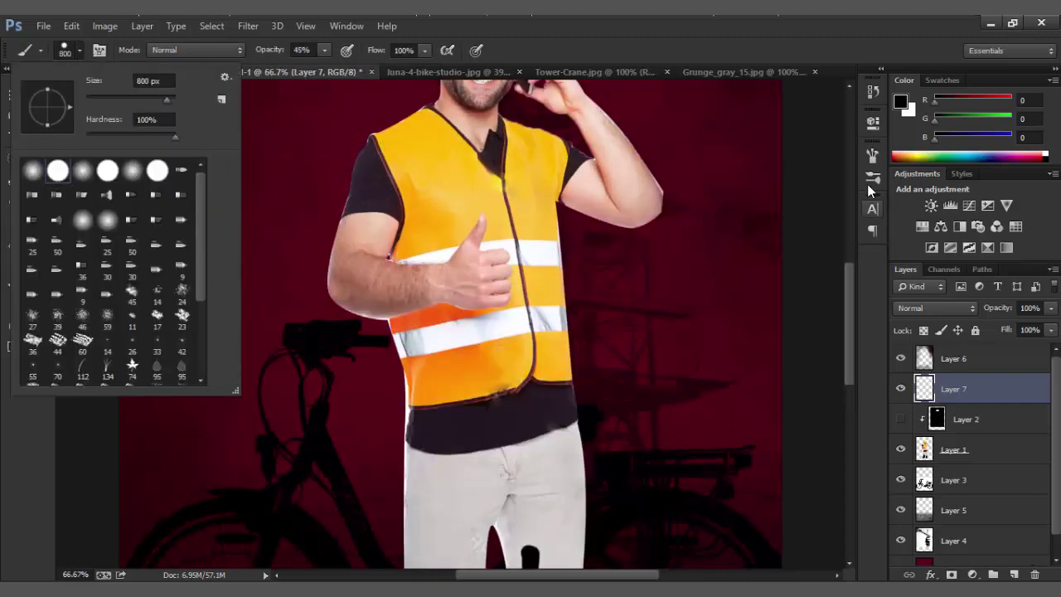
Step: Set the brush spacing to 1% and brush opacity to 100%
{"action": "left_click", "coordinate": [347, 26]}
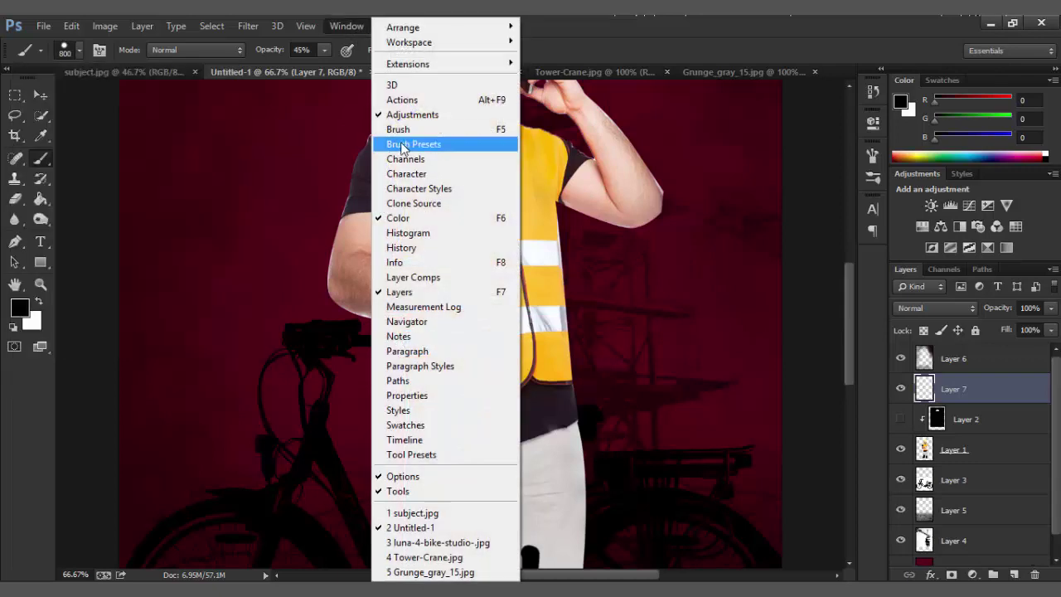
{"action": "left_click", "coordinate": [365, 126]}
{"action": "left_click", "coordinate": [610, 186]}
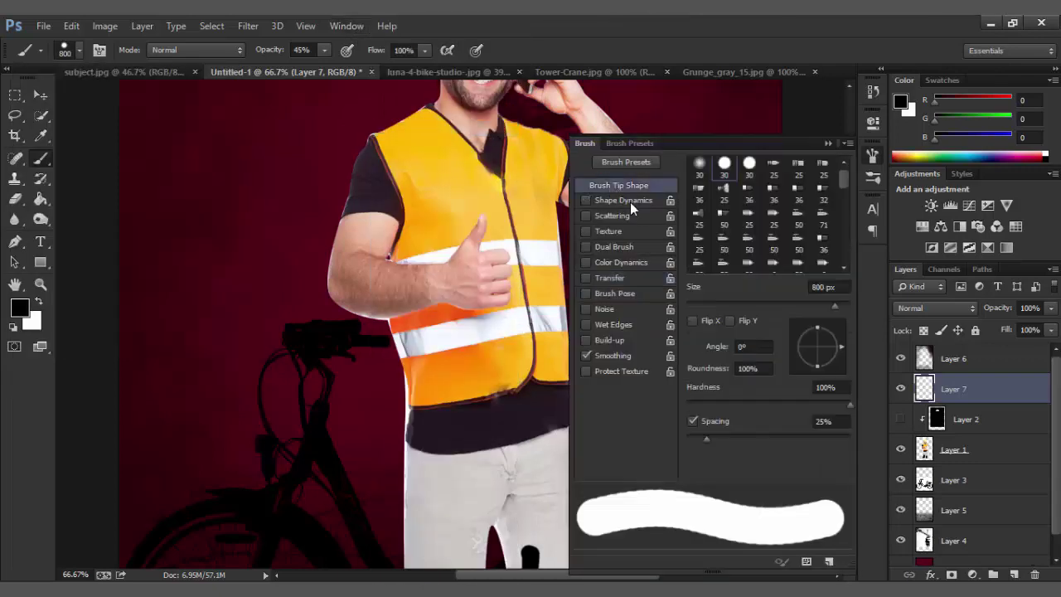
{"action": "left_click_drag", "start_coordinate": [704, 439], "coordinate": [660, 440]}
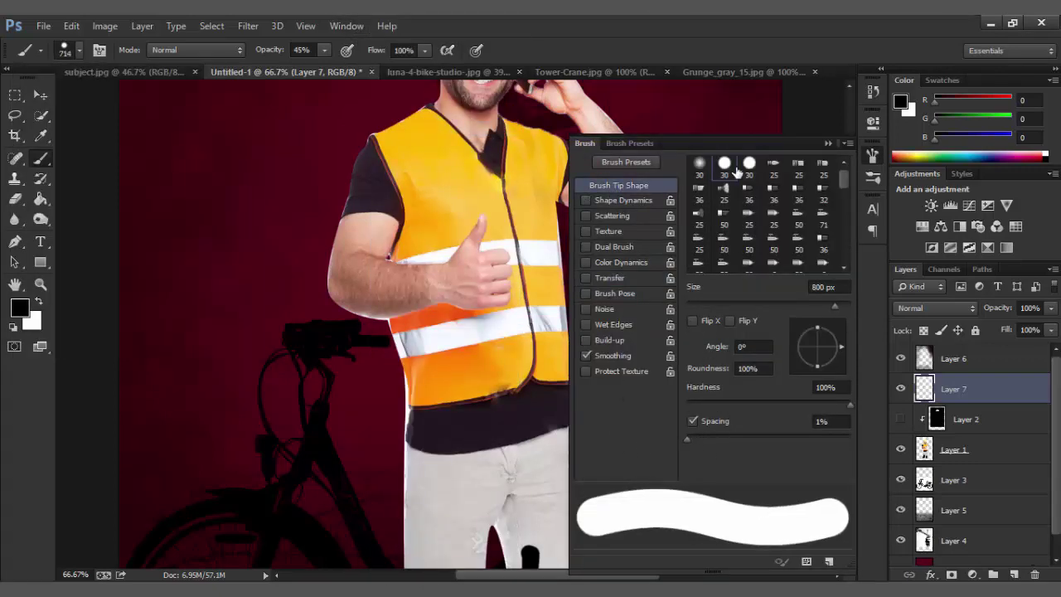
{"action": "left_click", "coordinate": [828, 143]}
{"action": "left_click_drag", "start_coordinate": [268, 50], "coordinate": [606, 36]}
Step: Shrink the brush, zoom to 100%, and sample the dark red background colour (R89 G0 B25)
{"action": "key", "text": "bracketleft"}
{"action": "key", "text": "bracketleft"}
{"action": "key", "text": "bracketleft"}
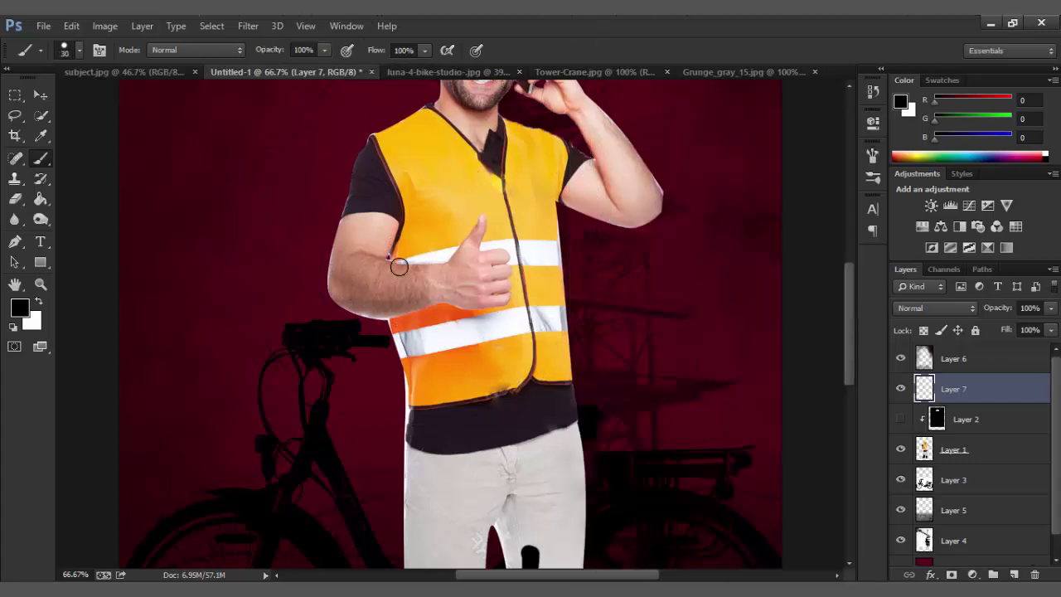
{"action": "key", "text": "ctrl+plus"}
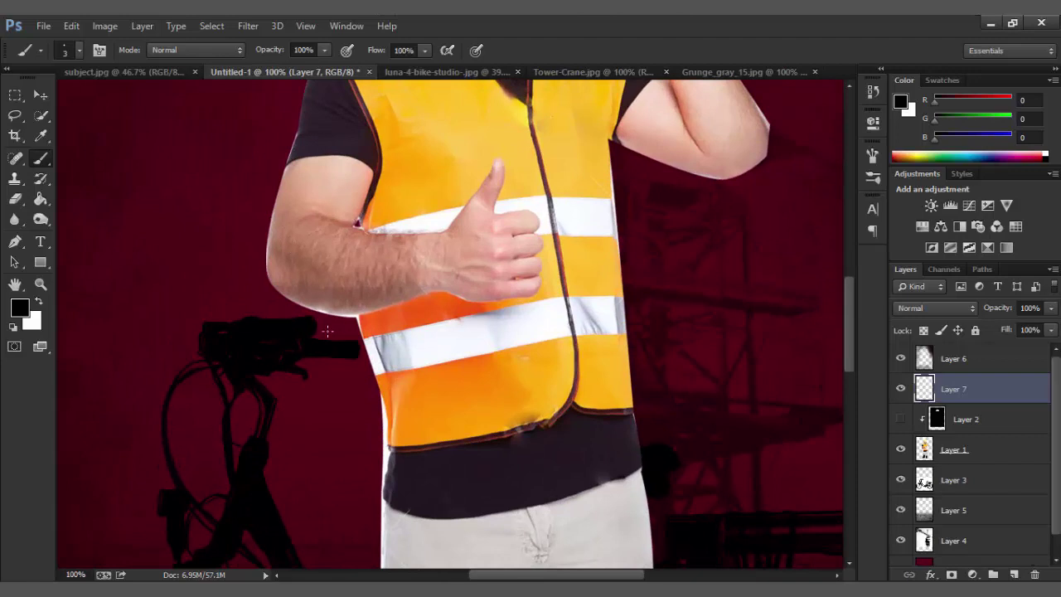
{"action": "left_click", "coordinate": [42, 137]}
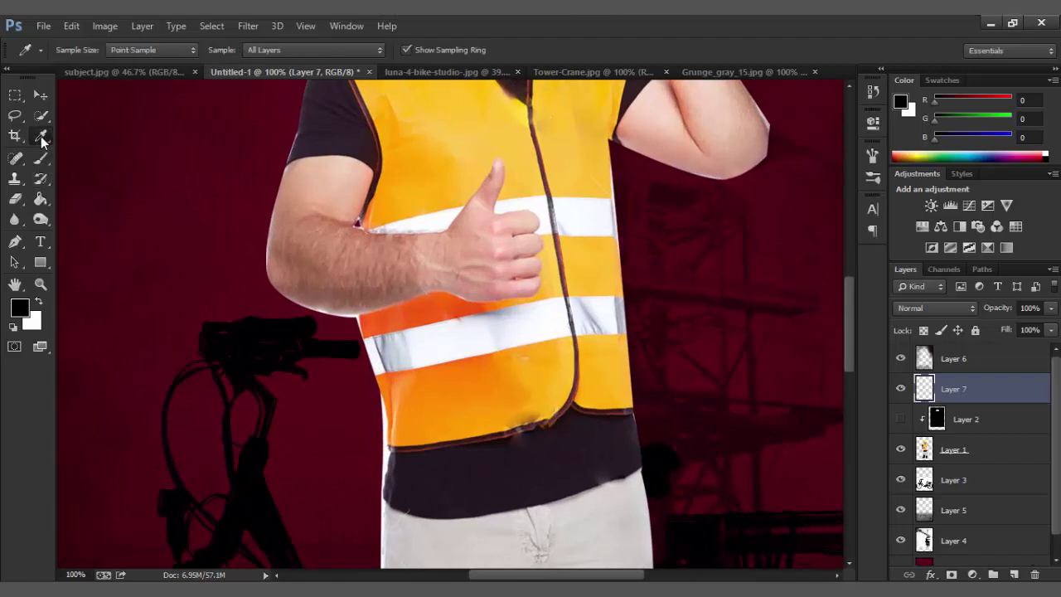
{"action": "left_click", "coordinate": [265, 195]}
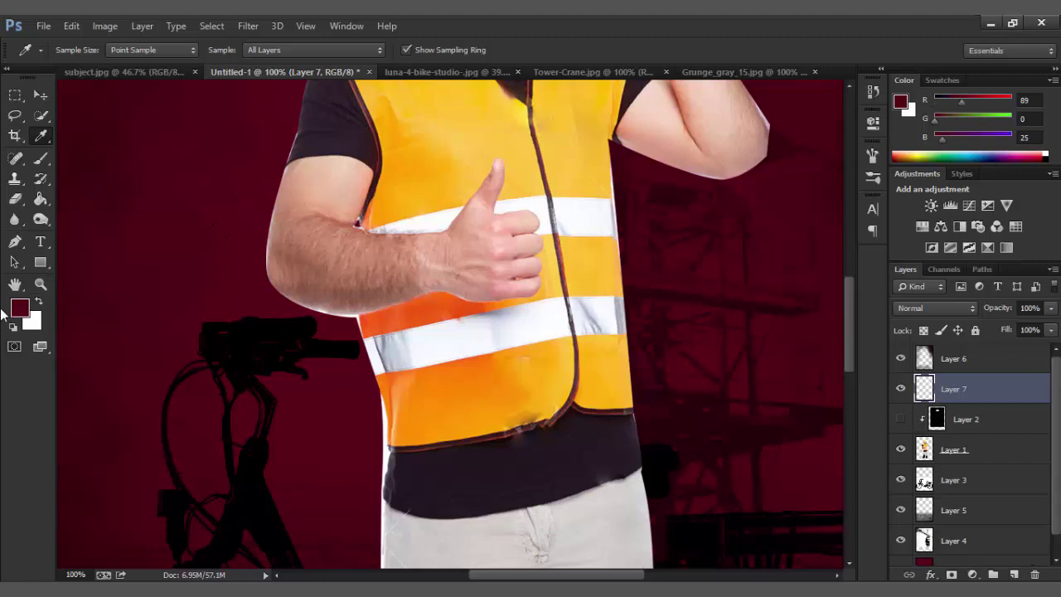
{"action": "left_click", "coordinate": [42, 158]}
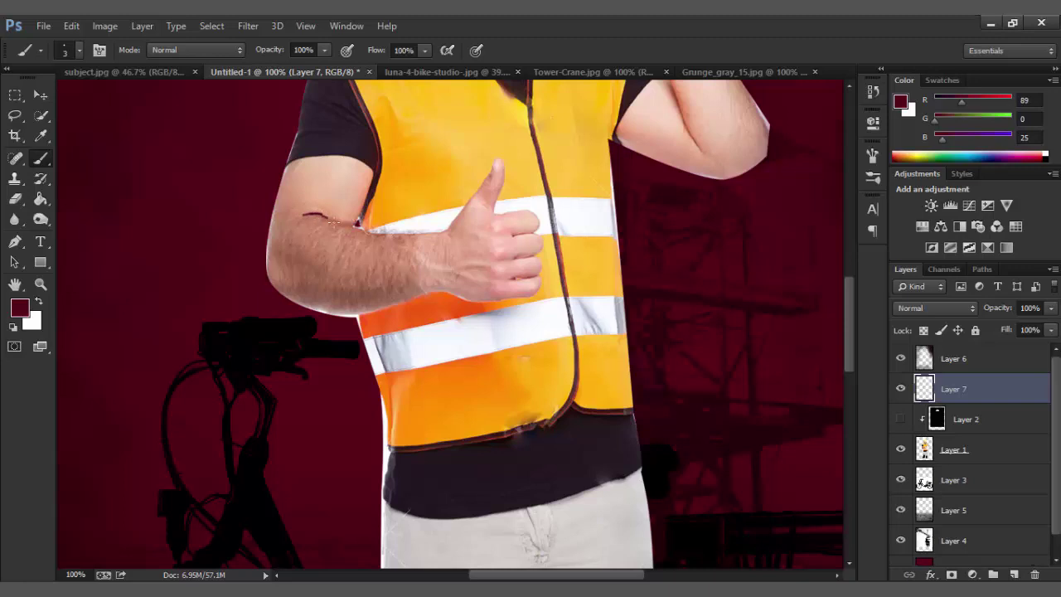
{"action": "key", "text": "ctrl+z"}
{"action": "key", "text": "ctrl+z"}
{"action": "key", "text": "ctrl+z"}
{"action": "key", "text": "ctrl+z"}
Step: Trace the forearm, vest and raised-arm edges with thin dark red strokes, undoing mistakes
{"action": "left_click_drag", "start_coordinate": [446, 231], "coordinate": [468, 203]}
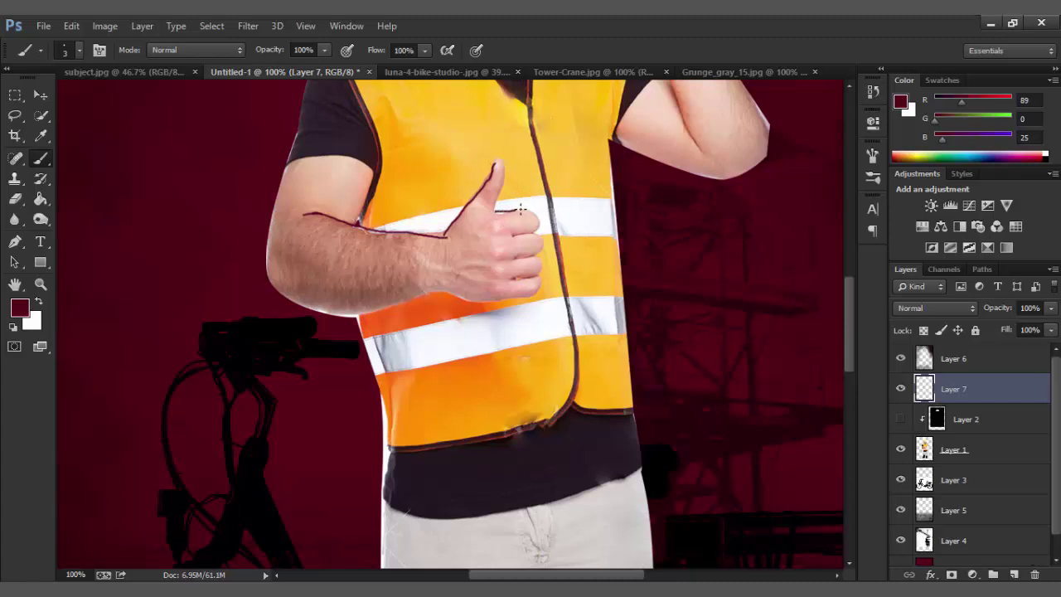
{"action": "key", "text": "ctrl+z"}
{"action": "left_click_drag", "start_coordinate": [307, 172], "coordinate": [347, 388]}
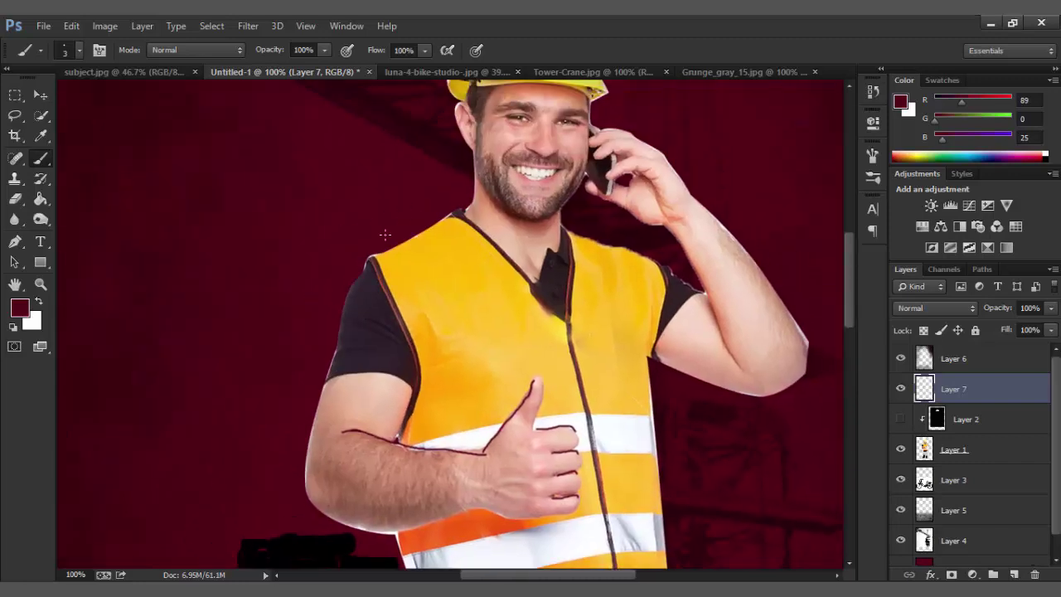
{"action": "left_click_drag", "start_coordinate": [389, 308], "coordinate": [367, 266]}
{"action": "left_click_drag", "start_coordinate": [474, 266], "coordinate": [417, 296]}
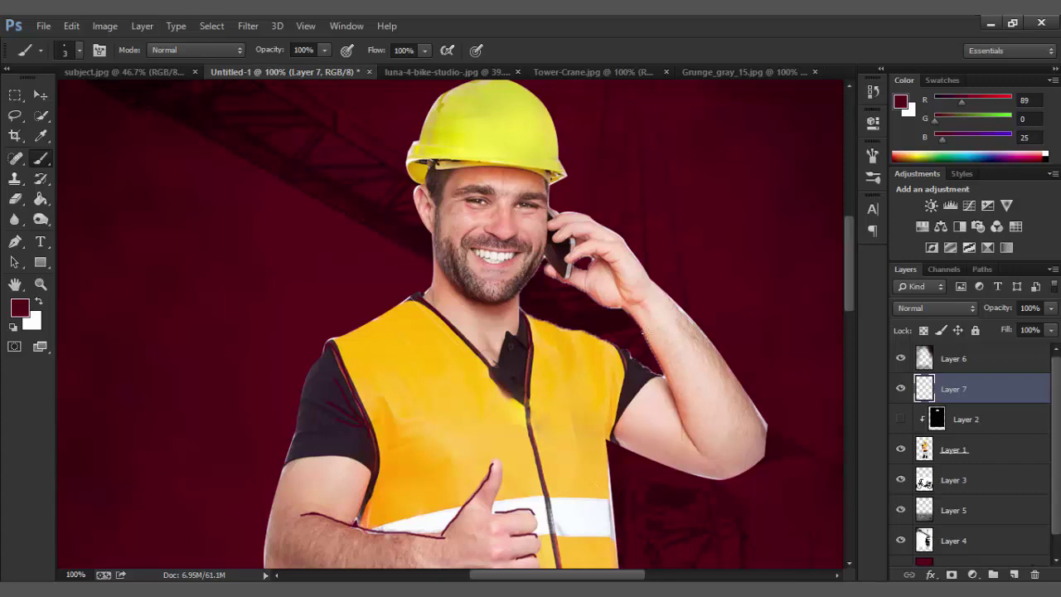
{"action": "key", "text": "ctrl+z"}
{"action": "key", "text": "ctrl+z"}
{"action": "mouse_move", "coordinate": [634, 315]}
{"action": "left_mouse_down"}
{"action": "mouse_move", "coordinate": [671, 376]}
{"action": "mouse_move", "coordinate": [681, 423]}
{"action": "left_mouse_up"}
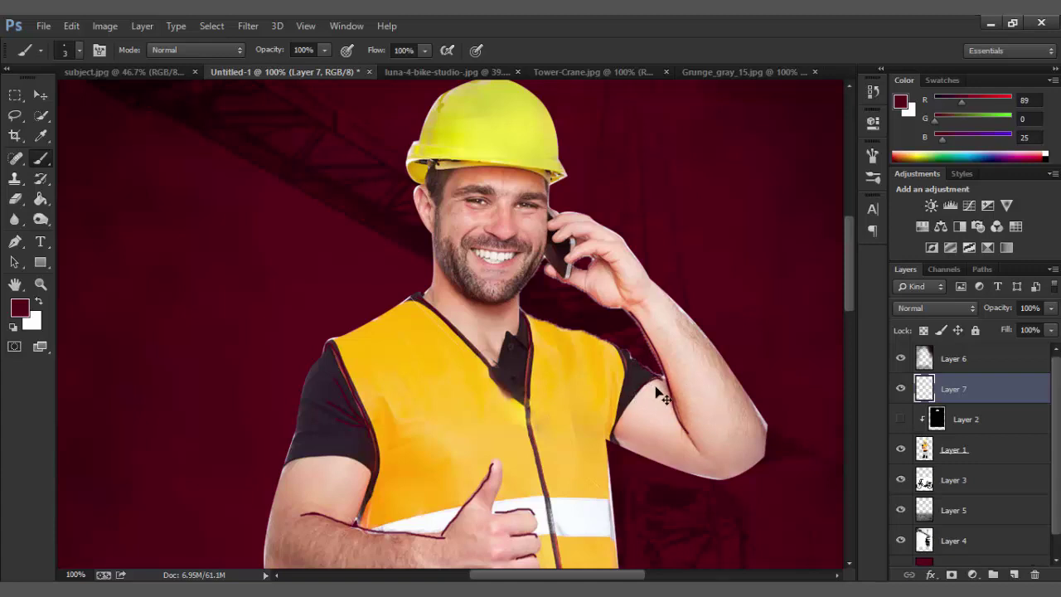
{"action": "key", "text": "ctrl+0"}
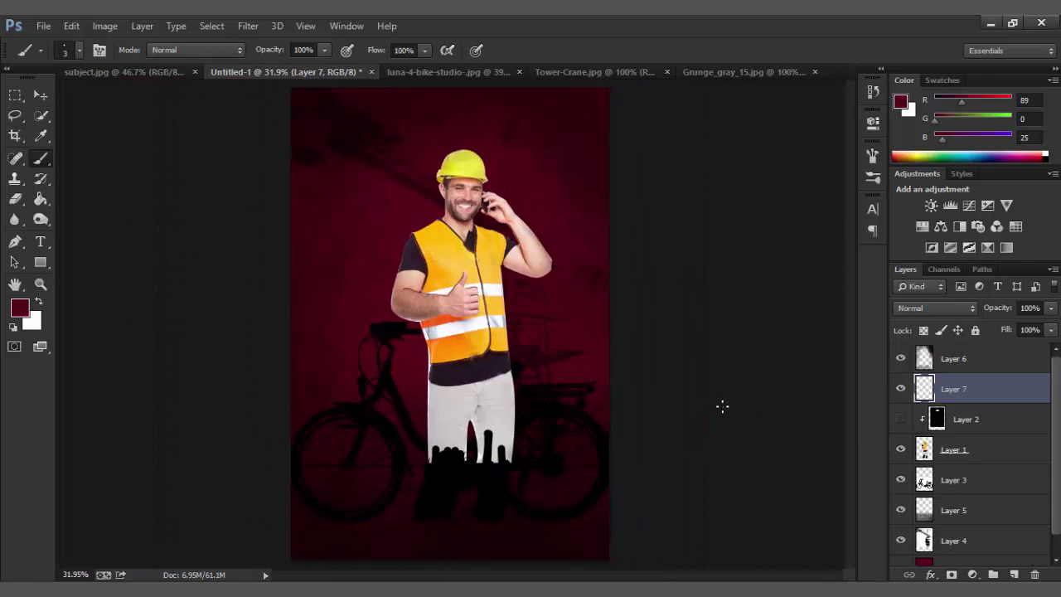
Step: Show Layer 2 to silhouette the worker and lower Layer 7's opacity to 50%
{"action": "left_click", "coordinate": [901, 419]}
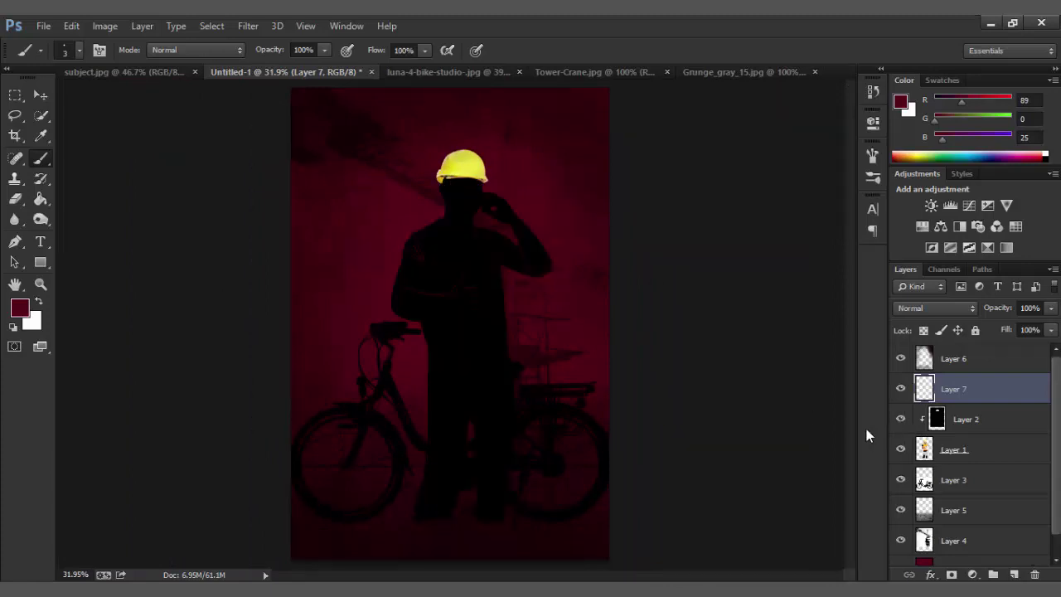
{"action": "scroll", "coordinate": [438, 309], "scroll_direction": "up", "scroll_amount": 1}
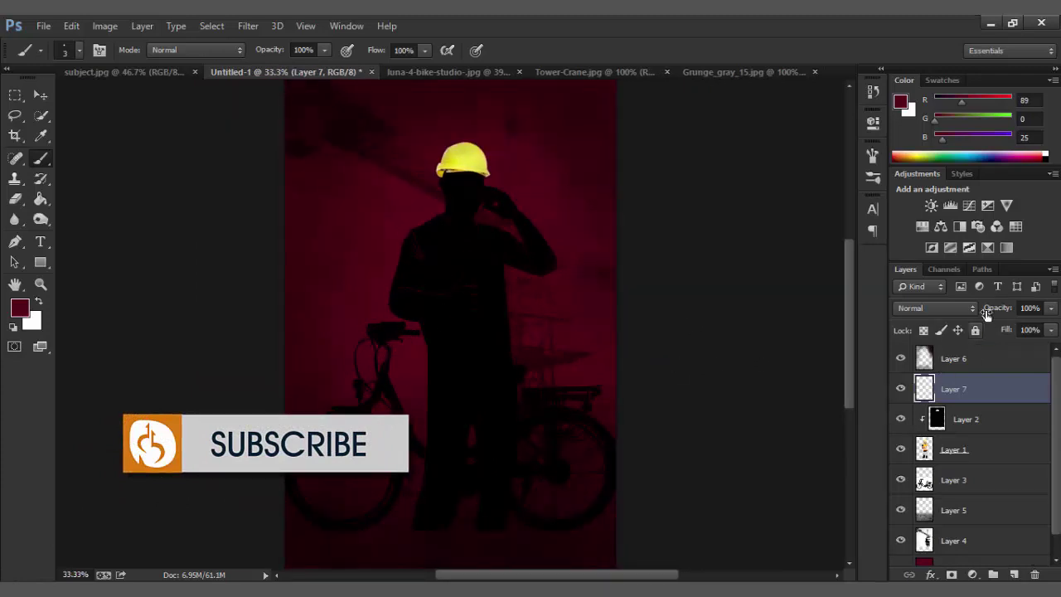
{"action": "left_click_drag", "start_coordinate": [995, 314], "coordinate": [983, 320]}
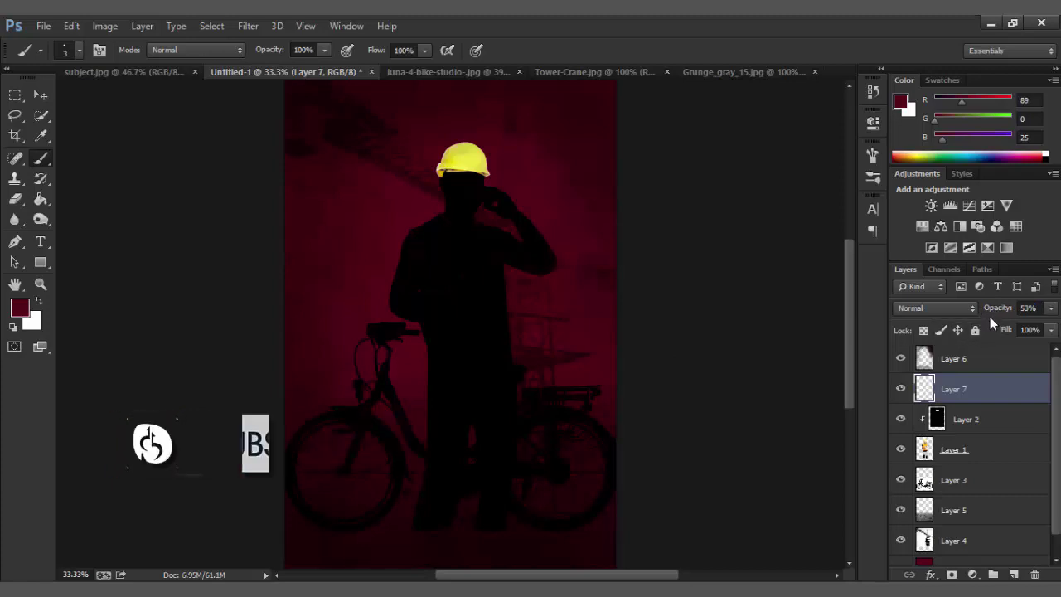
{"action": "left_click_drag", "start_coordinate": [993, 317], "coordinate": [985, 320]}
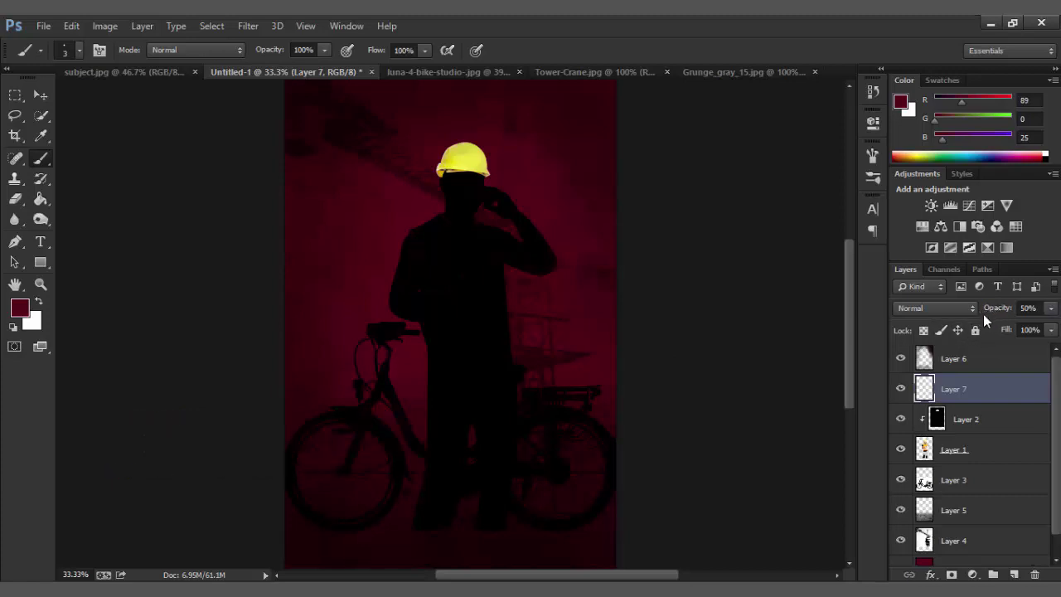
{"action": "scroll", "coordinate": [663, 400], "scroll_direction": "down", "scroll_amount": 1}
{"action": "scroll", "coordinate": [497, 481], "scroll_direction": "up", "scroll_amount": 1}
{"action": "scroll", "coordinate": [439, 498], "scroll_direction": "down", "scroll_amount": 1}
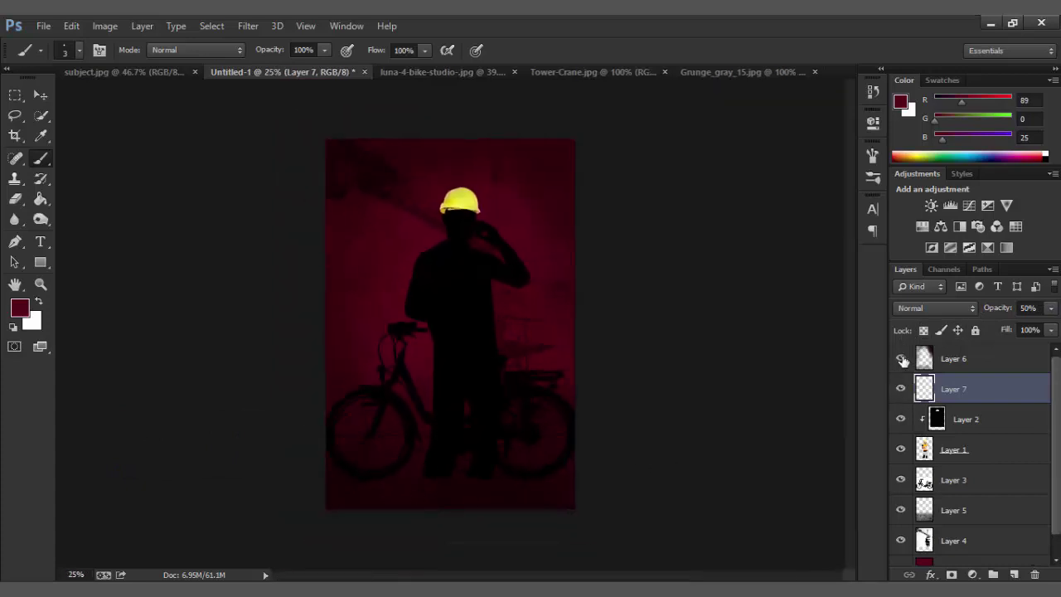
Step: Add Layer 8 above Layer 6 and paint black along the bottom with a 600 px brush
{"action": "left_click", "coordinate": [952, 360]}
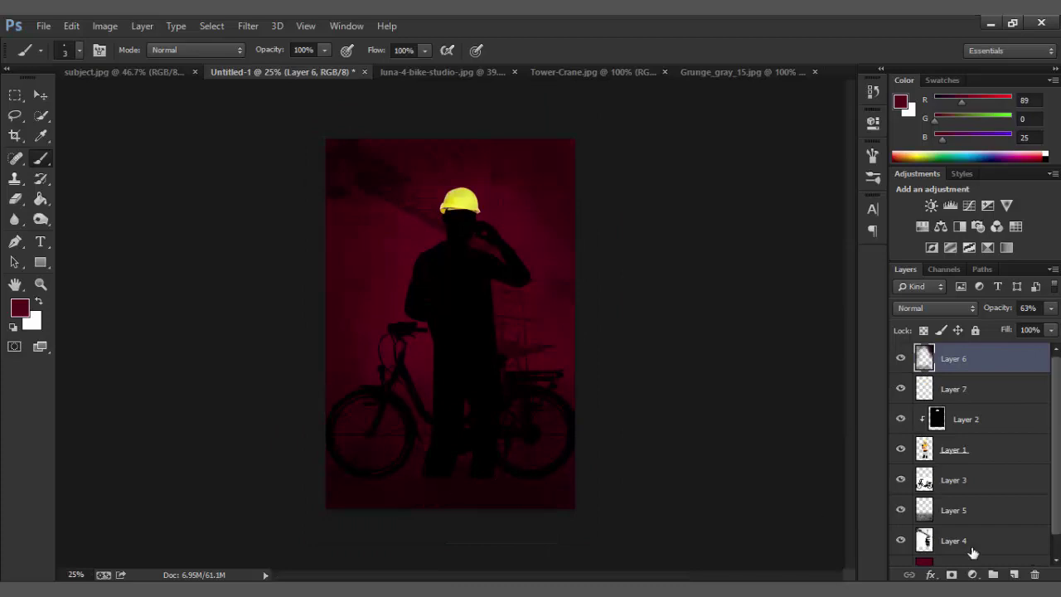
{"action": "left_click", "coordinate": [1014, 575]}
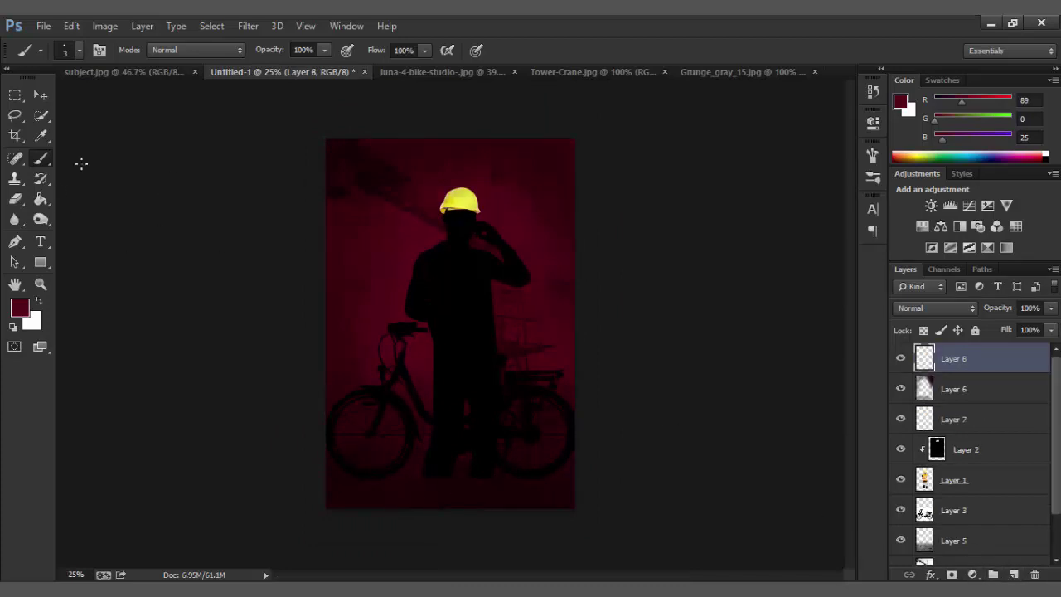
{"action": "key", "text": "d"}
{"action": "key", "text": "bracketright"}
{"action": "key", "text": "bracketright"}
{"action": "key", "text": "bracketright"}
{"action": "left_click_drag", "start_coordinate": [379, 520], "coordinate": [575, 521]}
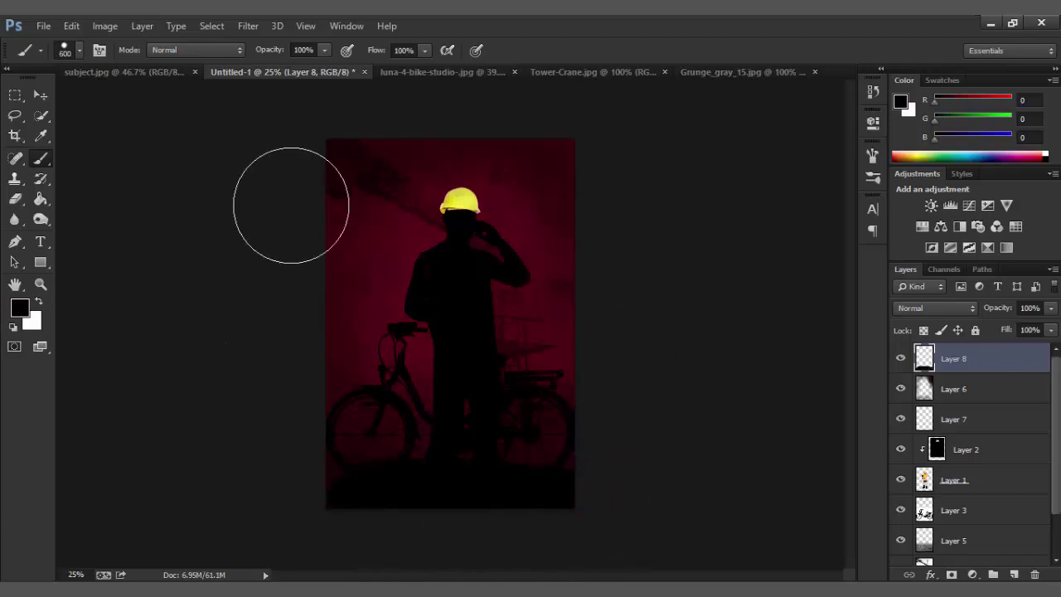
Step: Darken the bottom further with a soft round 800 px brush, then make white the foreground colour
{"action": "left_click", "coordinate": [79, 50]}
{"action": "left_click", "coordinate": [29, 175]}
{"action": "left_click", "coordinate": [676, 317]}
{"action": "key", "text": "bracketright"}
{"action": "key", "text": "bracketright"}
{"action": "left_click_drag", "start_coordinate": [513, 527], "coordinate": [451, 524]}
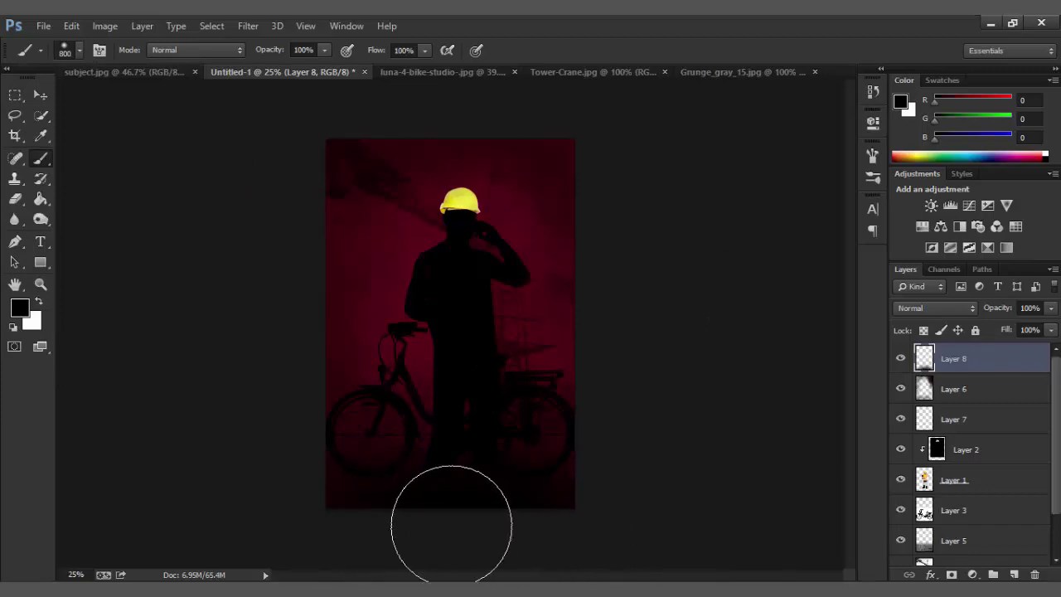
{"action": "key", "text": "ctrl+plus"}
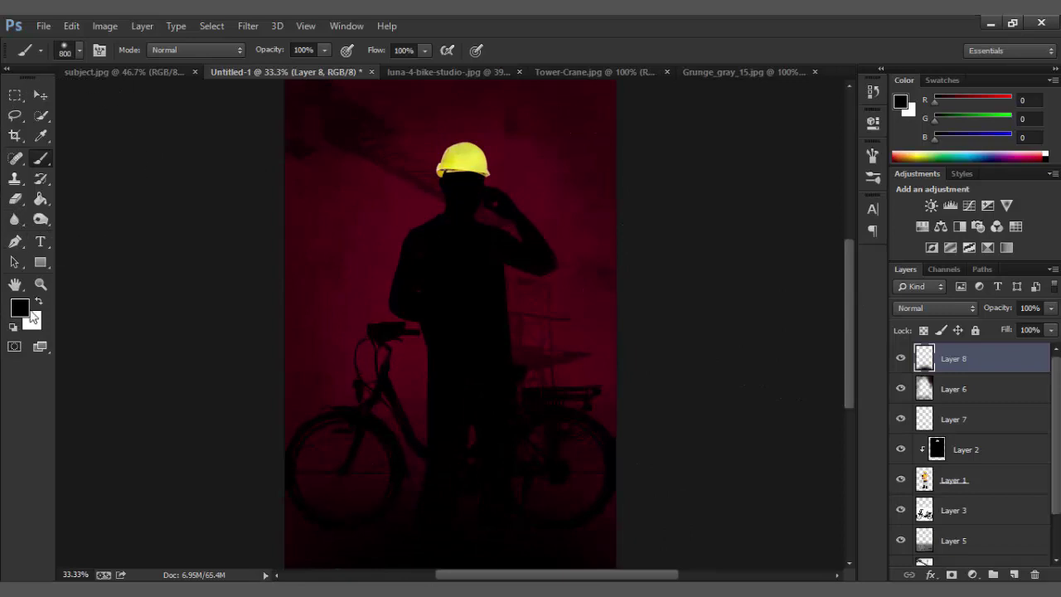
{"action": "left_click", "coordinate": [40, 303]}
Step: Add a new empty layer for the title and shrink the brush to a thin lettering tip
{"action": "left_click", "coordinate": [80, 53]}
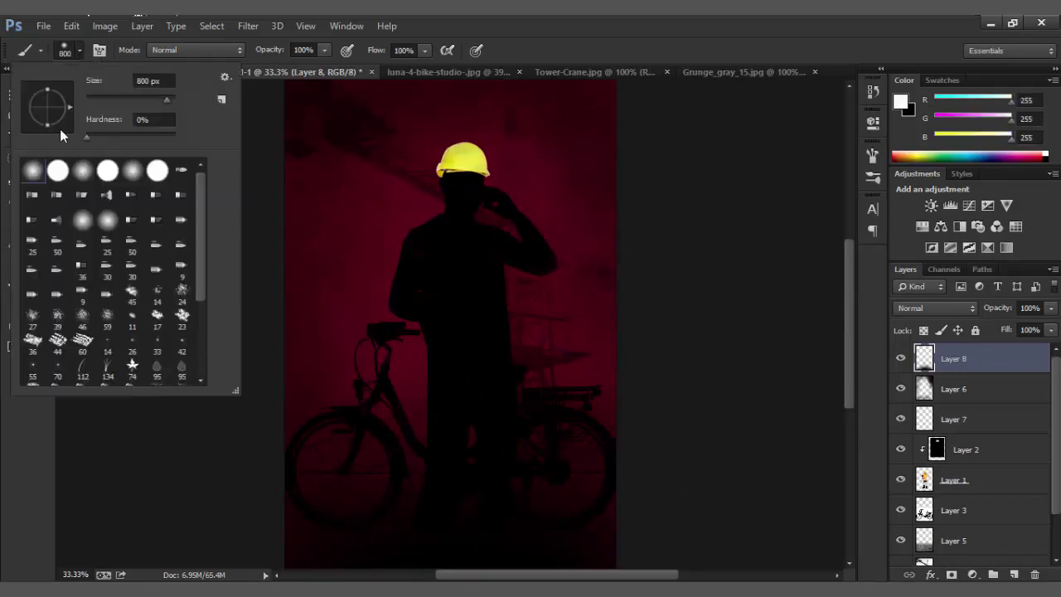
{"action": "left_click", "coordinate": [81, 48]}
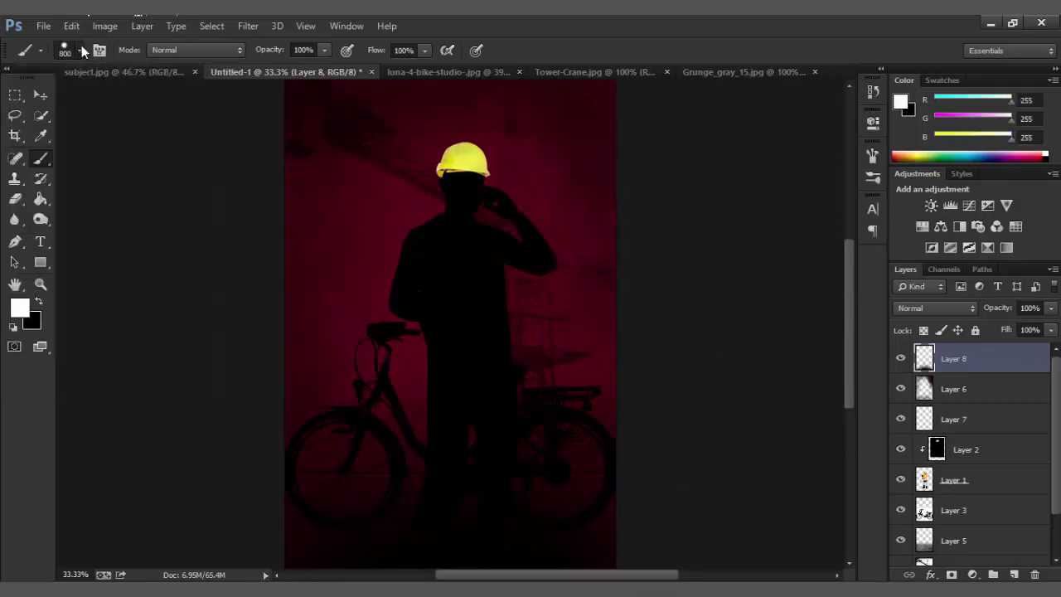
{"action": "left_click", "coordinate": [1014, 574]}
{"action": "key", "text": "bracketleft"}
{"action": "key", "text": "bracketleft"}
{"action": "key", "text": "bracketleft"}
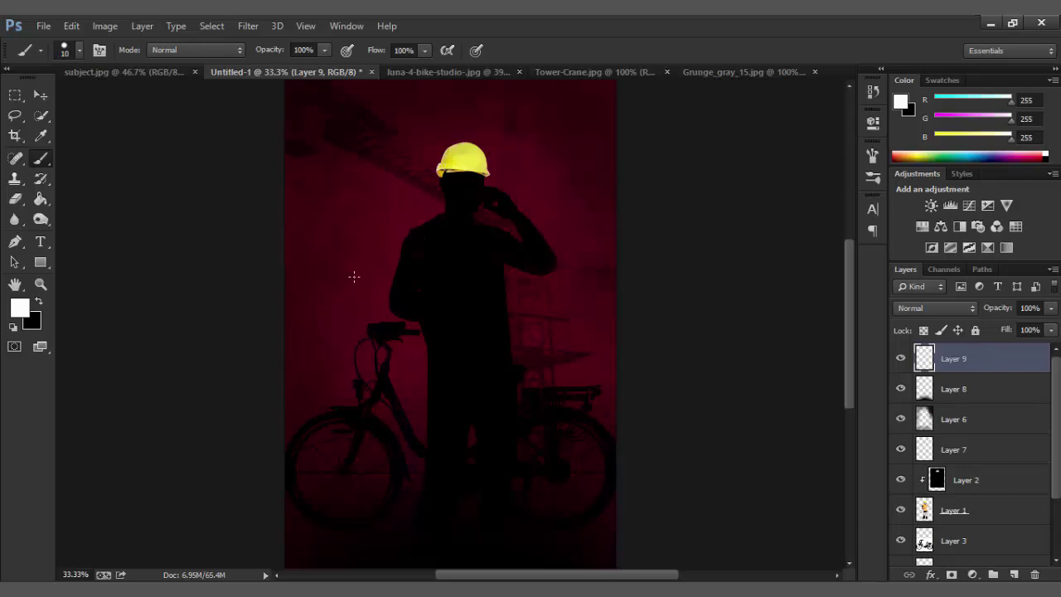
Step: Hand-draw the looped first Tamil letter in white across the chest, redoing failed strokes
{"action": "mouse_move", "coordinate": [348, 286]}
{"action": "left_mouse_down"}
{"action": "mouse_move", "coordinate": [340, 300]}
{"action": "mouse_move", "coordinate": [358, 308]}
{"action": "mouse_move", "coordinate": [389, 282]}
{"action": "mouse_move", "coordinate": [358, 303]}
{"action": "mouse_move", "coordinate": [371, 315]}
{"action": "left_mouse_up"}
{"action": "key", "text": "ctrl+z"}
{"action": "key", "text": "ctrl+z"}
{"action": "key", "text": "ctrl+alt+z"}
{"action": "key", "text": "ctrl+alt+z"}
{"action": "key", "text": "ctrl+alt+z"}
{"action": "left_click_drag", "start_coordinate": [368, 263], "coordinate": [377, 307]}
{"action": "left_click_drag", "start_coordinate": [384, 265], "coordinate": [374, 308]}
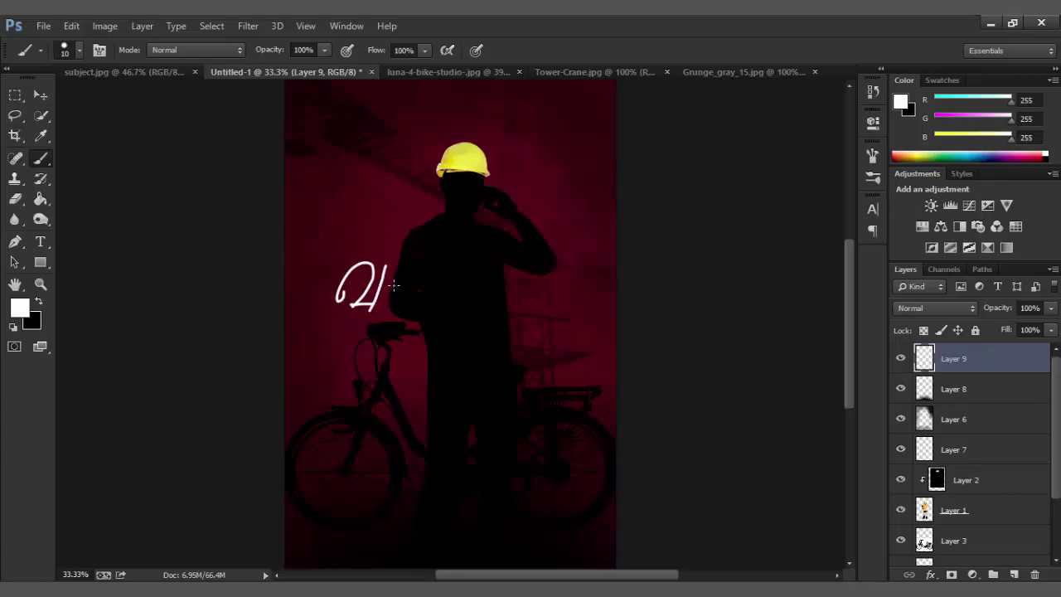
{"action": "mouse_move", "coordinate": [406, 277]}
{"action": "left_mouse_down"}
{"action": "mouse_move", "coordinate": [419, 300]}
{"action": "mouse_move", "coordinate": [495, 309]}
{"action": "mouse_move", "coordinate": [489, 294]}
{"action": "mouse_move", "coordinate": [500, 312]}
{"action": "mouse_move", "coordinate": [470, 292]}
{"action": "mouse_move", "coordinate": [497, 305]}
{"action": "left_mouse_up"}
{"action": "key", "text": "ctrl+z"}
{"action": "key", "text": "ctrl+z"}
{"action": "key", "text": "ctrl+z"}
{"action": "key", "text": "ctrl+z"}
Step: Redraw the following curved letters and the final ட stroke, undoing attempts until they look right
{"action": "key", "text": "ctrl+alt+z"}
{"action": "key", "text": "ctrl+alt+z"}
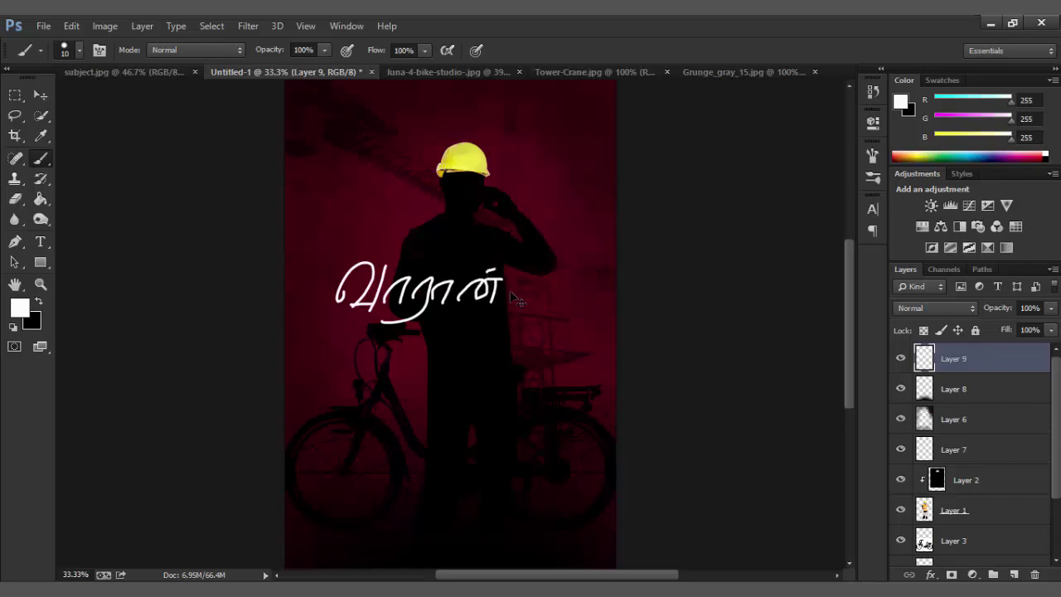
{"action": "key", "text": "ctrl+alt+z"}
{"action": "left_click_drag", "start_coordinate": [453, 300], "coordinate": [495, 291]}
{"action": "key", "text": "ctrl+alt+z"}
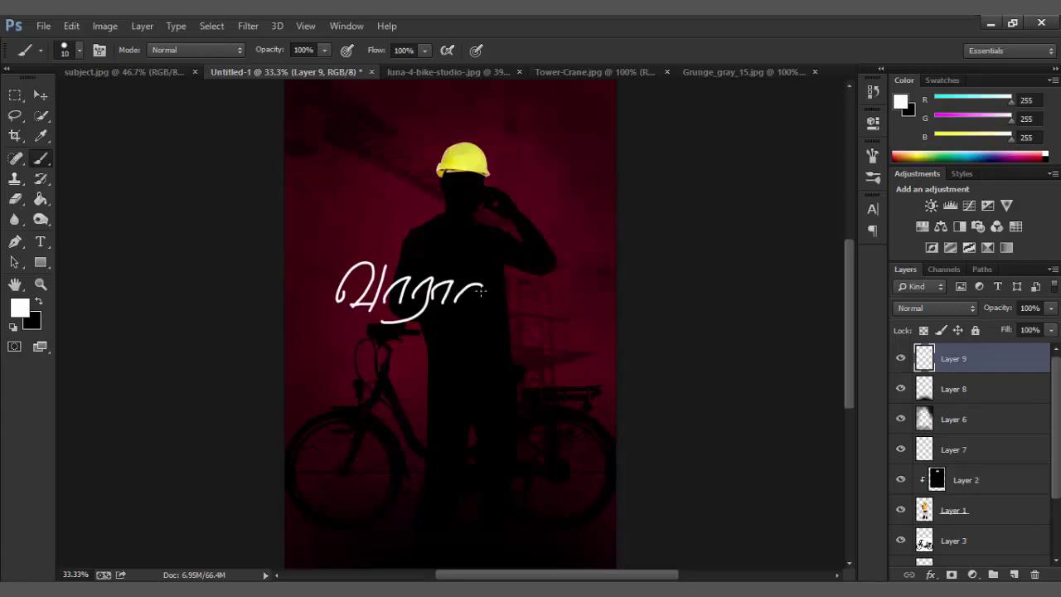
{"action": "key", "text": "ctrl+alt+z"}
{"action": "key", "text": "ctrl+alt+z"}
{"action": "key", "text": "ctrl+alt+z"}
{"action": "left_click_drag", "start_coordinate": [521, 284], "coordinate": [551, 296]}
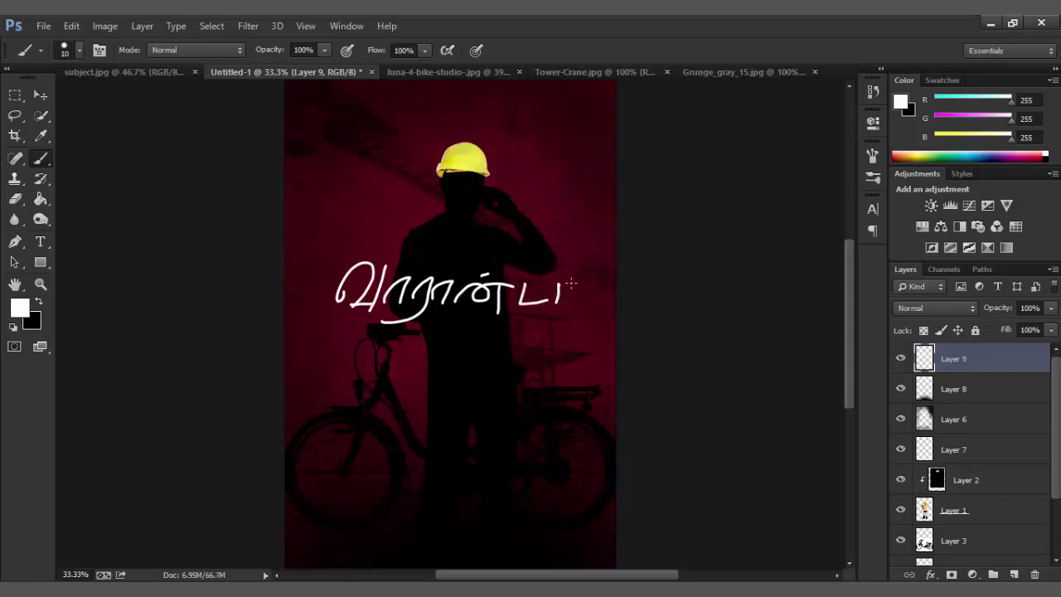
{"action": "key", "text": "ctrl+alt+z"}
Step: Redraw the full white handwritten Tamil line across the figure, undoing earlier strokes
{"action": "key", "text": "ctrl+alt+z"}
{"action": "key", "text": "ctrl+alt+z"}
{"action": "key", "text": "ctrl+alt+z"}
{"action": "key", "text": "ctrl+alt+z"}
{"action": "key", "text": "ctrl+alt+z"}
{"action": "key", "text": "ctrl+alt+z"}
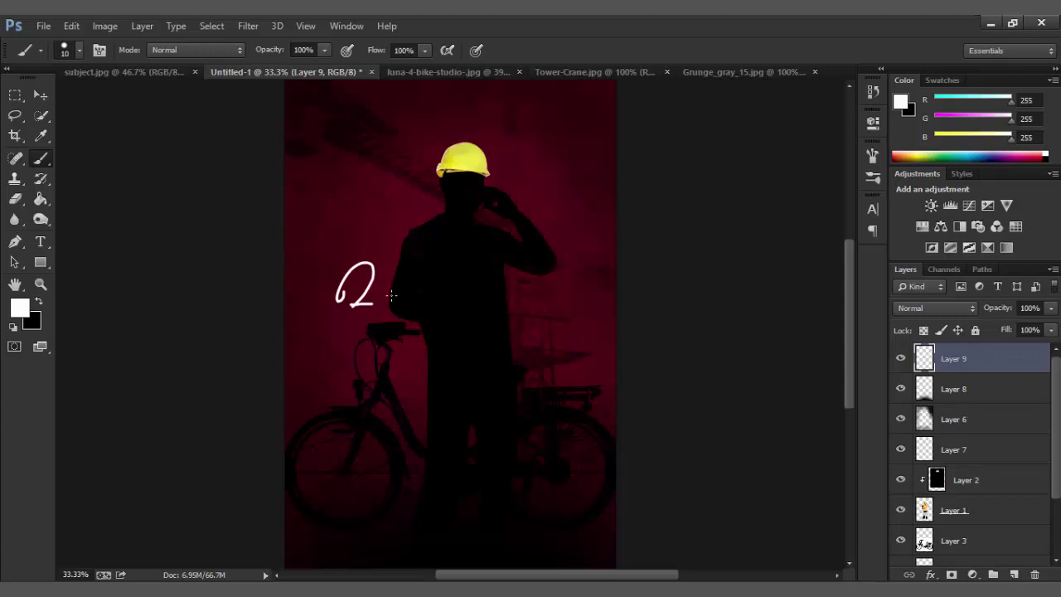
{"action": "key", "text": "ctrl+alt+z"}
{"action": "left_click_drag", "start_coordinate": [388, 262], "coordinate": [378, 310]}
{"action": "key", "text": "ctrl+alt+z"}
{"action": "mouse_move", "coordinate": [386, 263]}
{"action": "left_mouse_down"}
{"action": "mouse_move", "coordinate": [378, 309]}
{"action": "mouse_move", "coordinate": [422, 280]}
{"action": "mouse_move", "coordinate": [435, 305]}
{"action": "mouse_move", "coordinate": [465, 319]}
{"action": "mouse_move", "coordinate": [479, 287]}
{"action": "mouse_move", "coordinate": [500, 303]}
{"action": "mouse_move", "coordinate": [578, 320]}
{"action": "left_mouse_up"}
{"action": "key", "text": "ctrl+alt+z"}
{"action": "key", "text": "ctrl+alt+z"}
{"action": "key", "text": "ctrl+alt+z"}
{"action": "key", "text": "ctrl+alt+z"}
{"action": "key", "text": "ctrl+alt+z"}
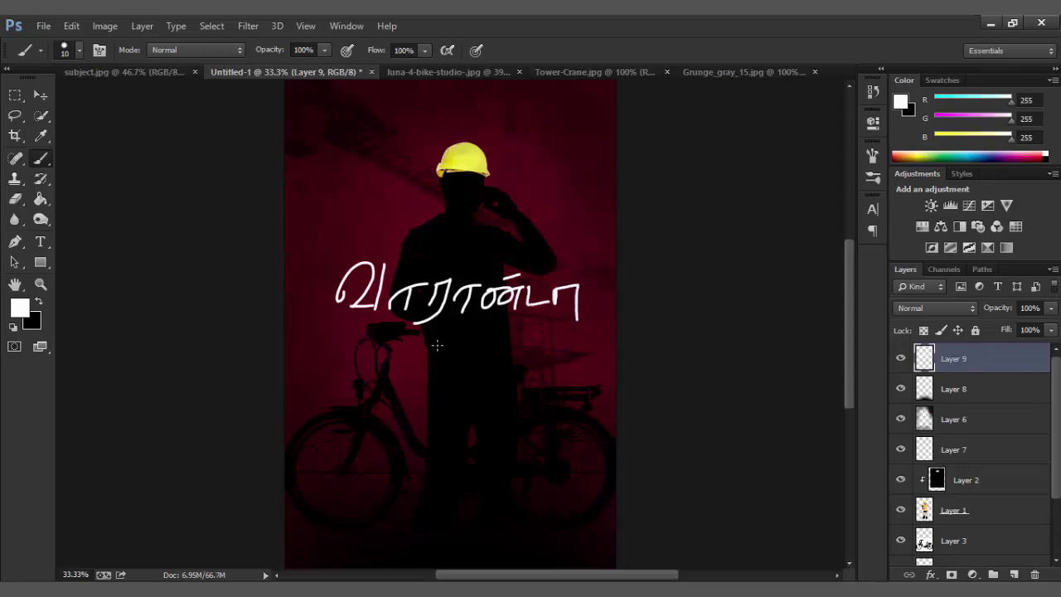
Step: Hand-write the shorter word இவன் beneath the title and frame the lettering for transforming
{"action": "mouse_move", "coordinate": [442, 354]}
{"action": "left_mouse_down"}
{"action": "mouse_move", "coordinate": [470, 375]}
{"action": "mouse_move", "coordinate": [422, 355]}
{"action": "mouse_move", "coordinate": [469, 379]}
{"action": "left_mouse_up"}
{"action": "key", "text": "ctrl+alt+z"}
{"action": "key", "text": "ctrl+alt+z"}
{"action": "mouse_move", "coordinate": [457, 336]}
{"action": "left_mouse_down"}
{"action": "mouse_move", "coordinate": [439, 362]}
{"action": "mouse_move", "coordinate": [473, 348]}
{"action": "mouse_move", "coordinate": [529, 348]}
{"action": "mouse_move", "coordinate": [536, 363]}
{"action": "mouse_move", "coordinate": [567, 340]}
{"action": "mouse_move", "coordinate": [564, 364]}
{"action": "left_mouse_up"}
{"action": "left_click_drag", "start_coordinate": [539, 332], "coordinate": [557, 328]}
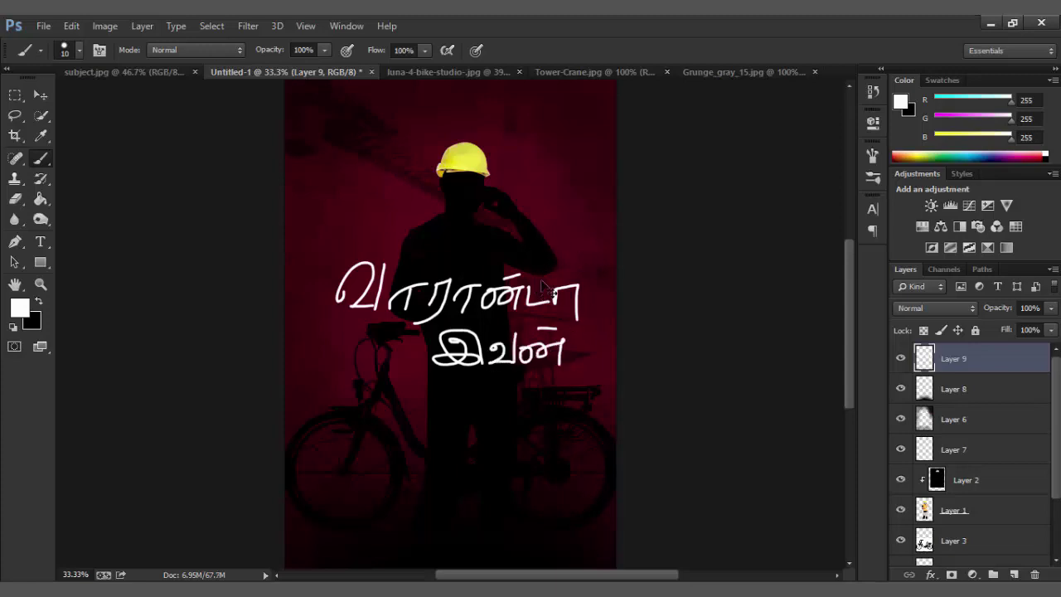
{"action": "key", "text": "ctrl+t"}
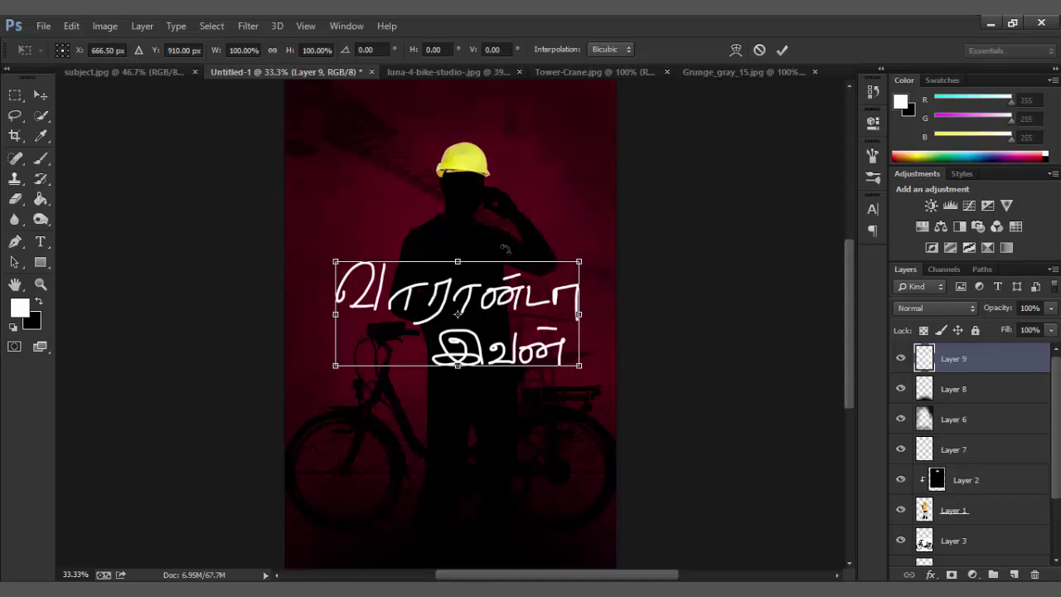
Step: Shrink and slant the whole handwritten Tamil title
{"action": "right_click", "coordinate": [520, 296]}
{"action": "left_click", "coordinate": [539, 360]}
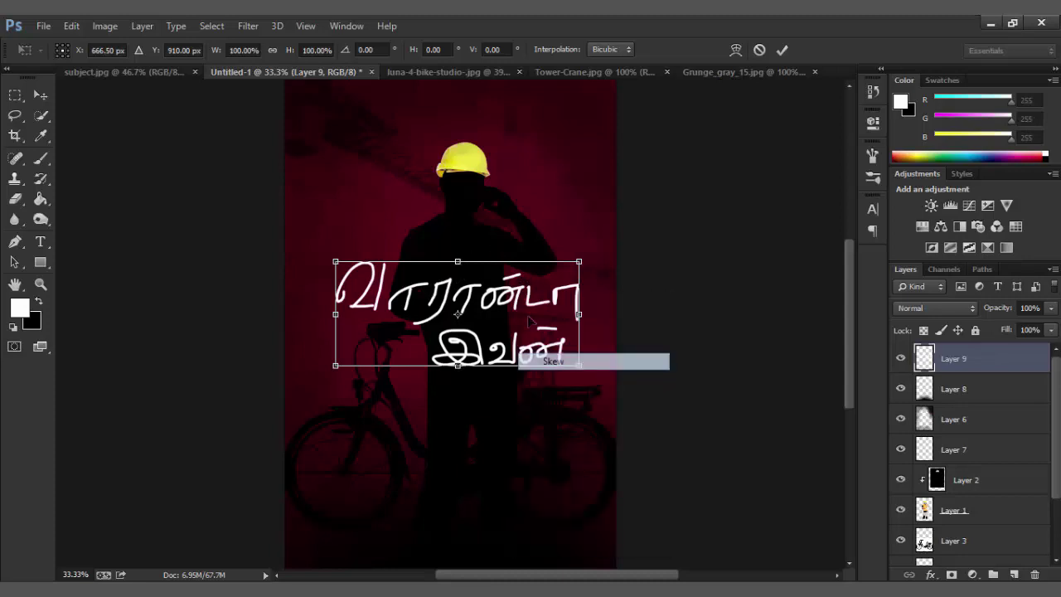
{"action": "left_click_drag", "start_coordinate": [458, 264], "coordinate": [466, 259]}
{"action": "left_click_drag", "start_coordinate": [458, 365], "coordinate": [432, 362]}
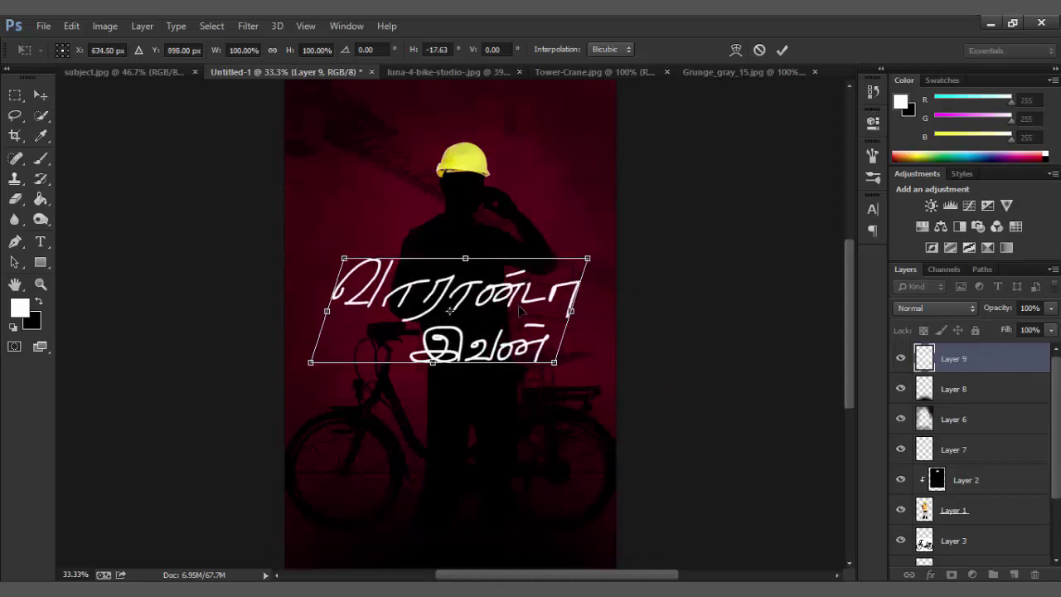
{"action": "key", "text": "Escape"}
{"action": "key", "text": "ctrl+t"}
{"action": "left_click_drag", "start_coordinate": [581, 258], "coordinate": [510, 248]}
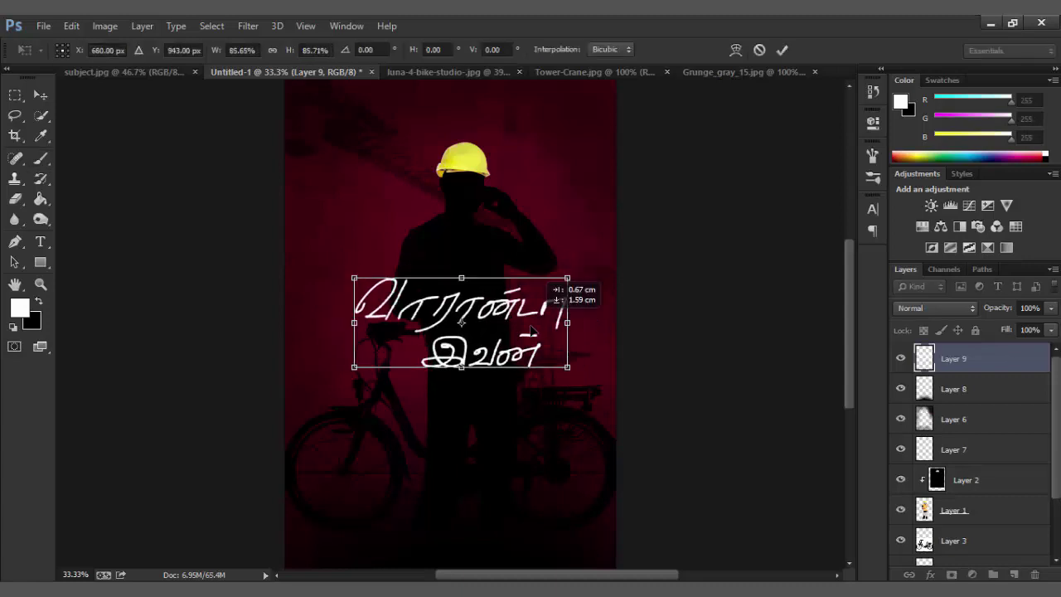
{"action": "key", "text": "Return"}
Step: Lasso the second word இவன் and move it up and right under the first line
{"action": "left_click", "coordinate": [15, 115]}
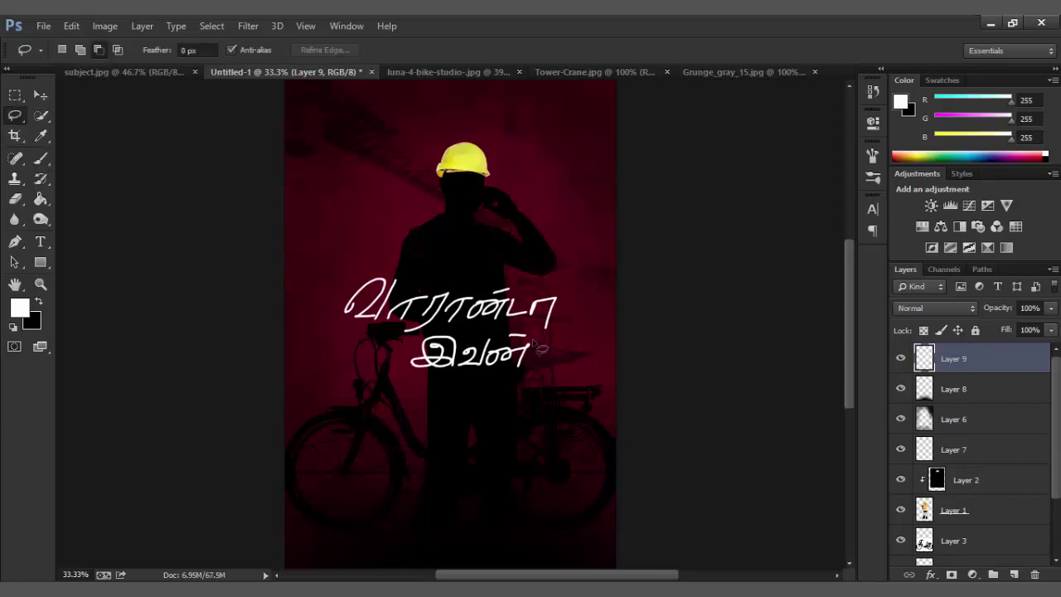
{"action": "left_click_drag", "start_coordinate": [502, 333], "coordinate": [534, 338]}
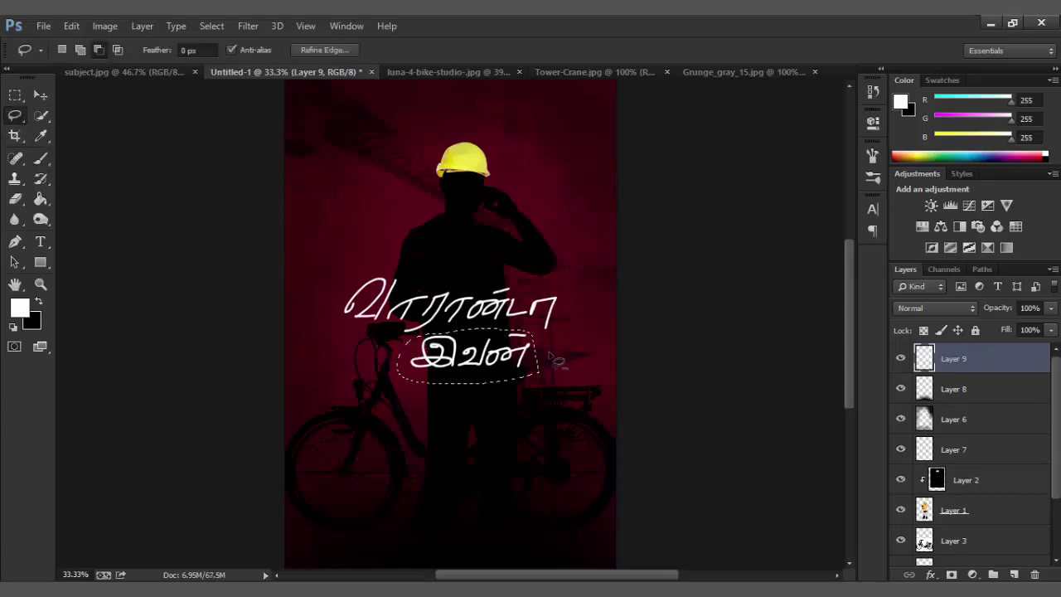
{"action": "left_click", "coordinate": [40, 95]}
{"action": "left_click_drag", "start_coordinate": [514, 363], "coordinate": [569, 347]}
Step: Widen and skew the second word, then zoom in on the title
{"action": "key", "text": "ctrl+t"}
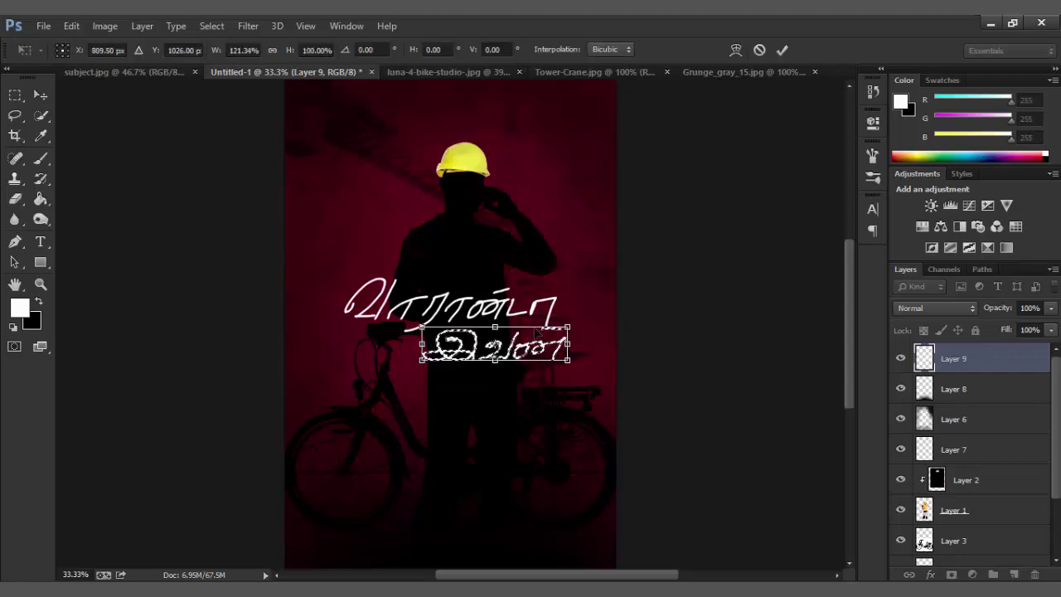
{"action": "right_click", "coordinate": [557, 331]}
{"action": "left_click", "coordinate": [571, 143]}
{"action": "left_click_drag", "start_coordinate": [495, 328], "coordinate": [507, 330]}
{"action": "key", "text": "Return"}
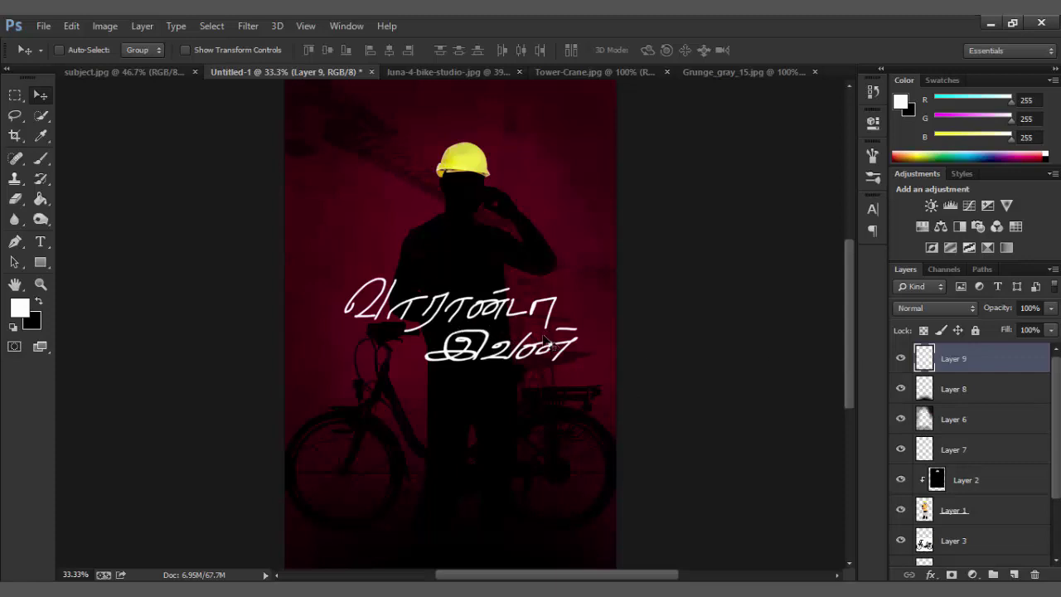
{"action": "key", "text": "ctrl+plus"}
Step: Give Layer 9 a hard-edged Drop Shadow: distance 13, size 0, opacity 35%
{"action": "right_click", "coordinate": [1008, 365]}
{"action": "left_click", "coordinate": [733, 104]}
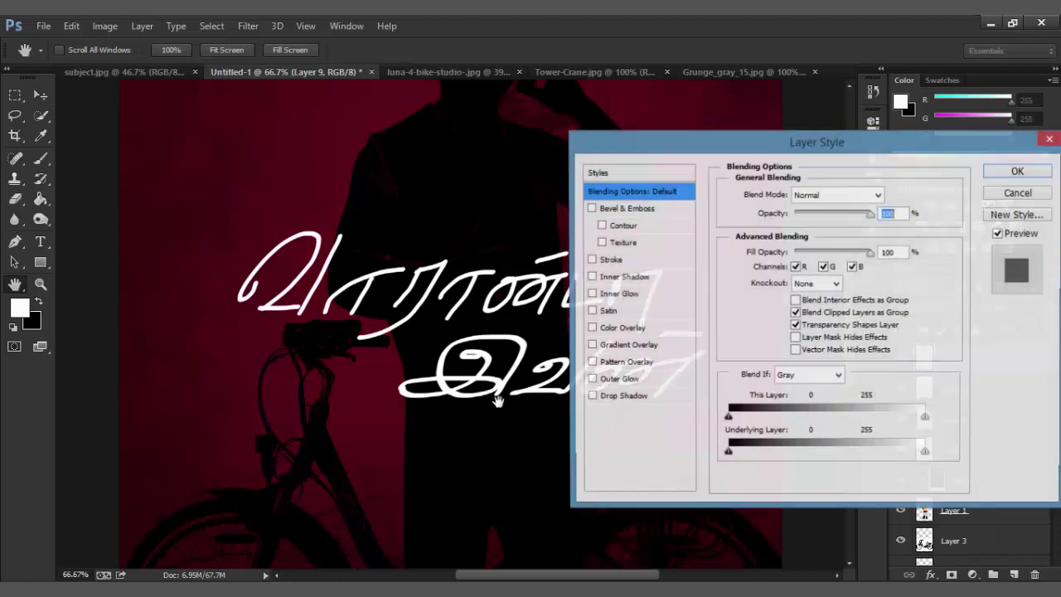
{"action": "left_click", "coordinate": [627, 398]}
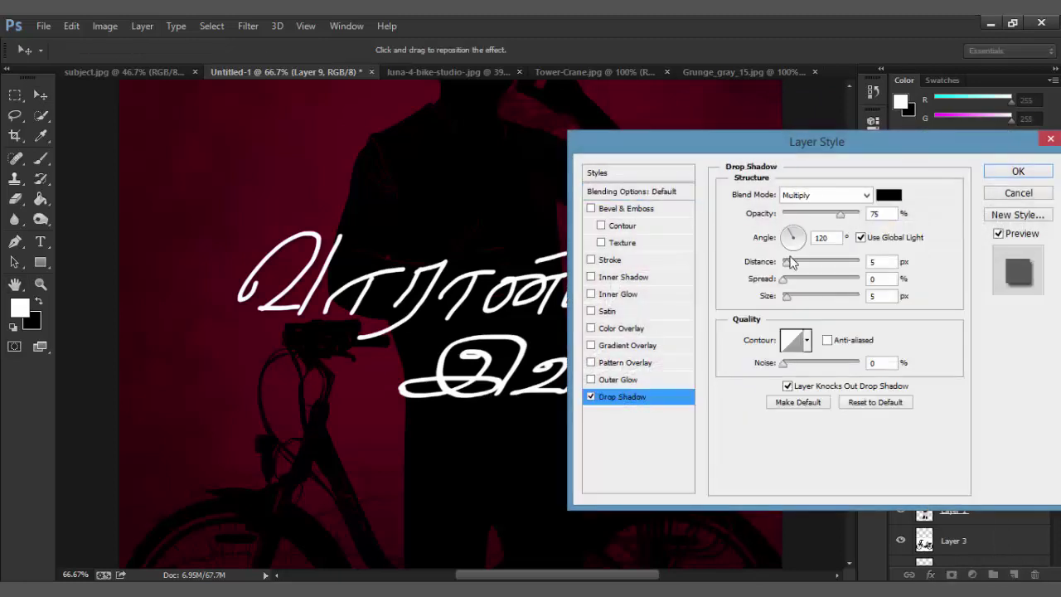
{"action": "left_click_drag", "start_coordinate": [796, 263], "coordinate": [780, 296]}
{"action": "left_click_drag", "start_coordinate": [840, 214], "coordinate": [810, 214]}
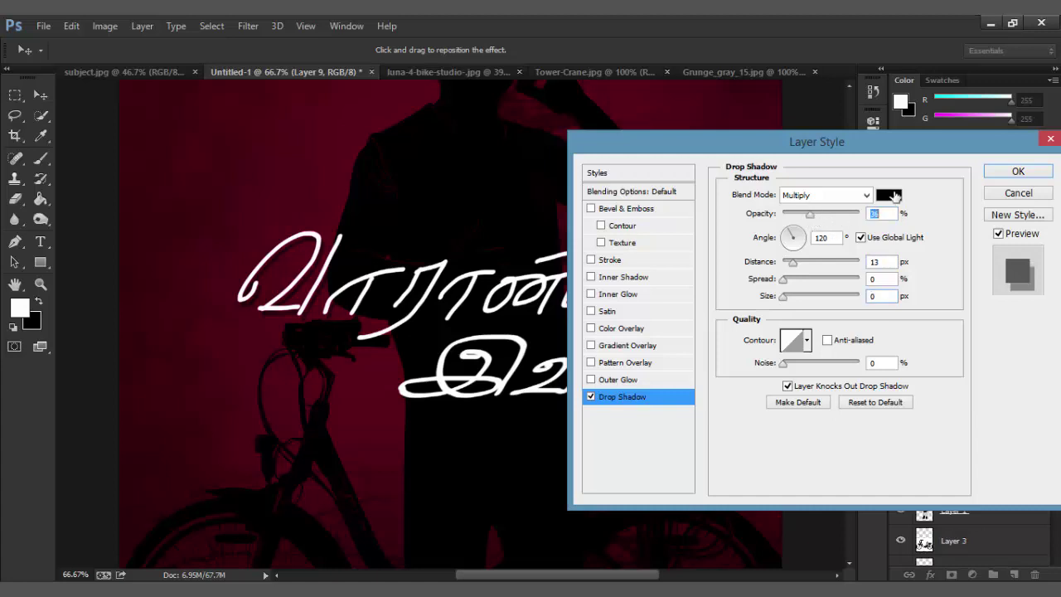
{"action": "left_click", "coordinate": [1009, 174]}
{"action": "key", "text": "ctrl+0"}
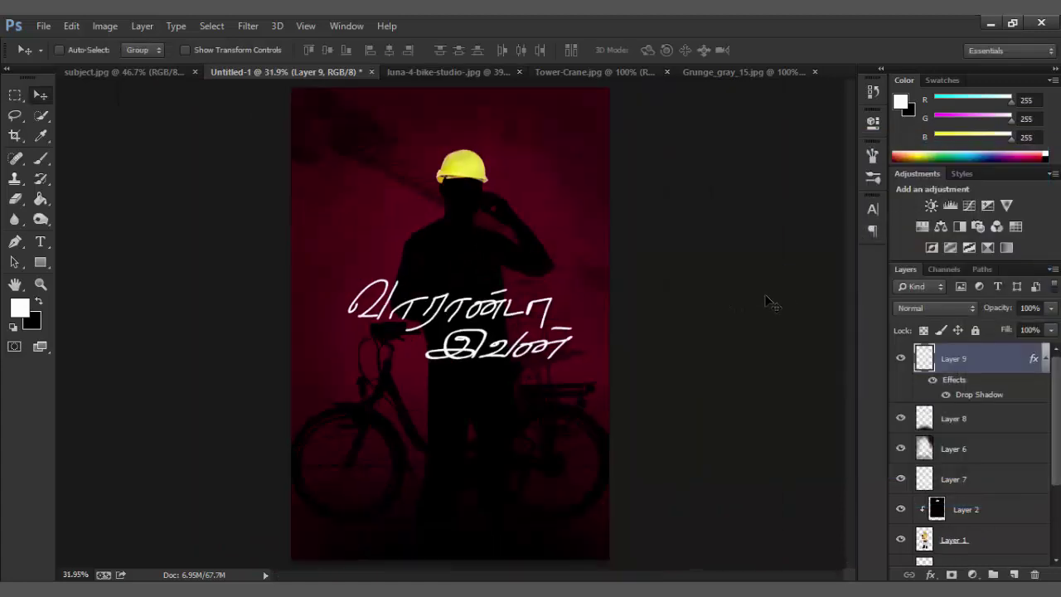
Step: Add a #MUTUALGRID text line below the bike in orange ffae00
{"action": "left_click", "coordinate": [40, 241]}
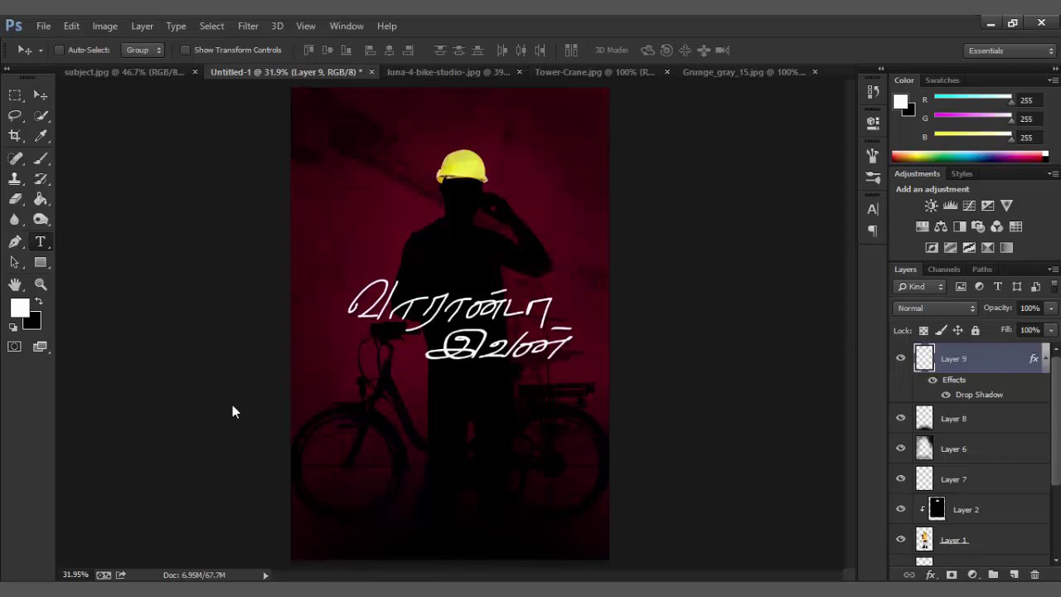
{"action": "left_click", "coordinate": [383, 478]}
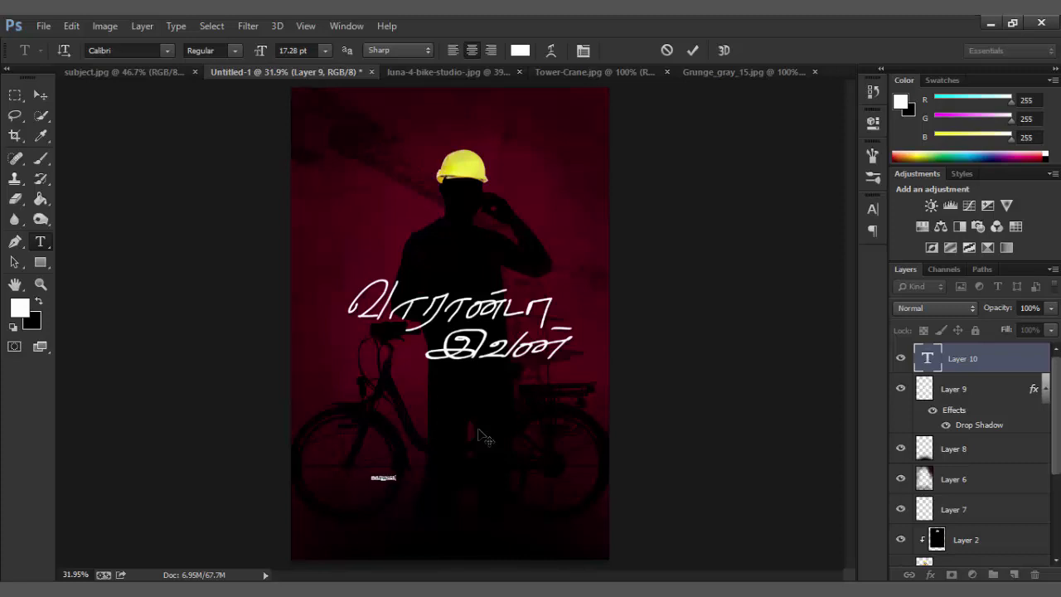
{"action": "left_click", "coordinate": [520, 51]}
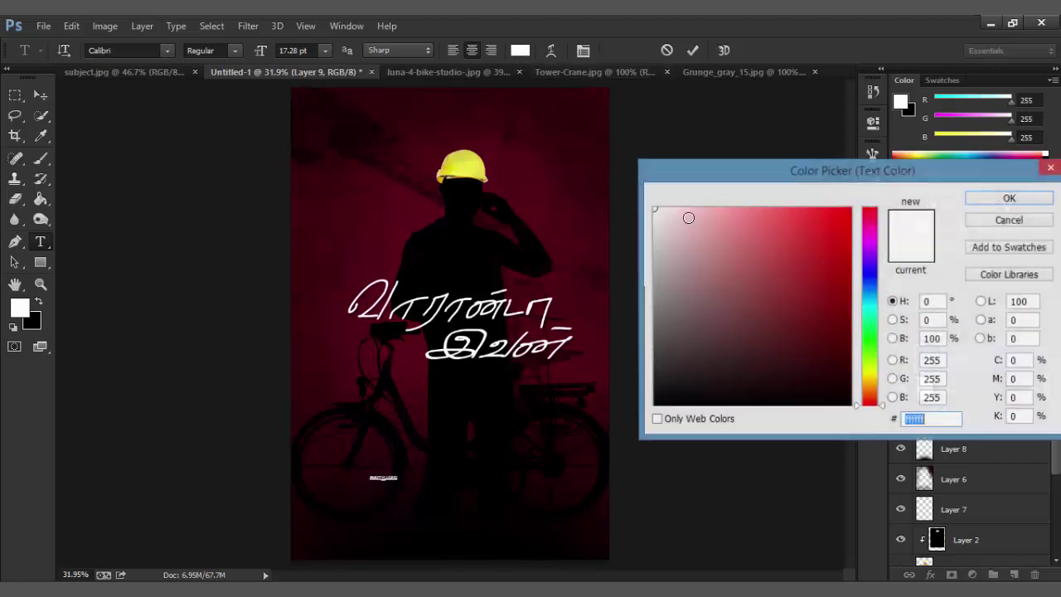
{"action": "left_click_drag", "start_coordinate": [870, 405], "coordinate": [870, 383]}
{"action": "left_click", "coordinate": [849, 209]}
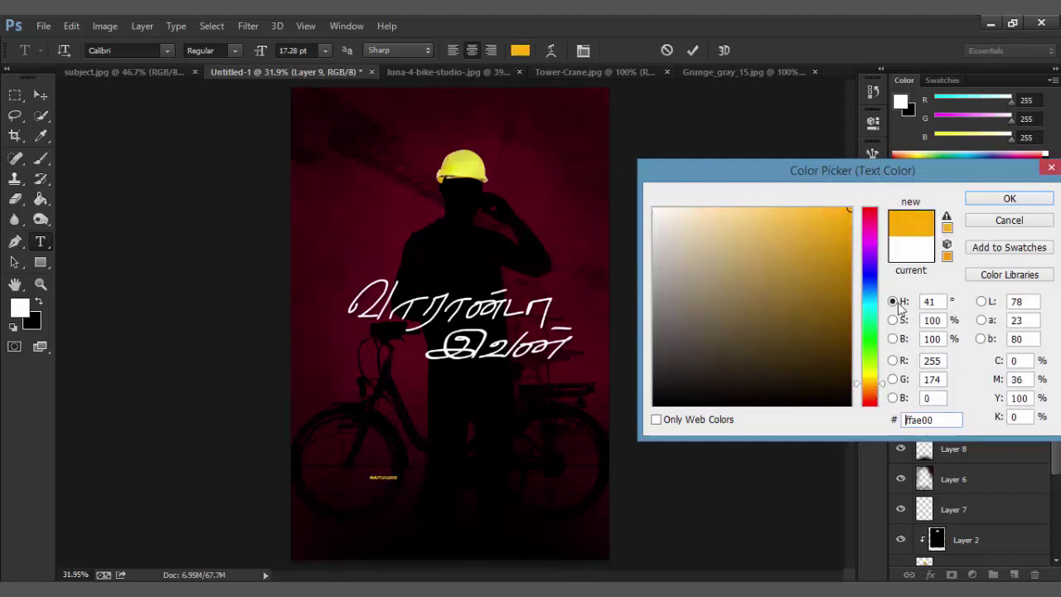
{"action": "left_click", "coordinate": [1009, 199]}
{"action": "left_click", "coordinate": [41, 95]}
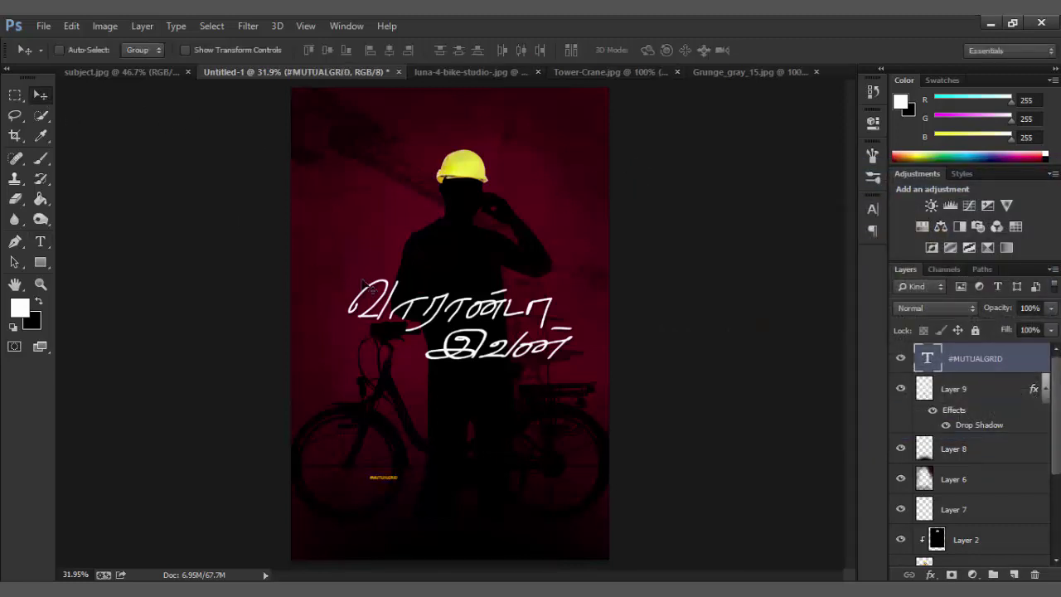
Step: Enlarge the #MUTUALGRID text proportionally and skew it into a slant
{"action": "key", "text": "ctrl+t"}
{"action": "left_click_drag", "start_coordinate": [383, 474], "coordinate": [496, 454]}
{"action": "key", "text": "Escape"}
{"action": "key", "text": "ctrl+t"}
{"action": "left_click_drag", "start_coordinate": [432, 460], "coordinate": [432, 450]}
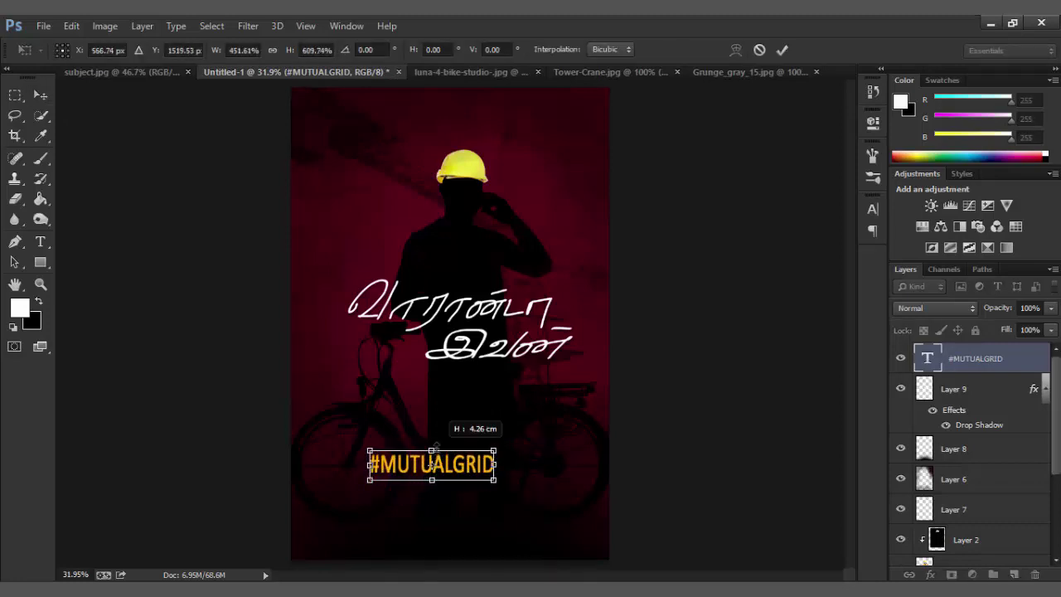
{"action": "right_click", "coordinate": [472, 461]}
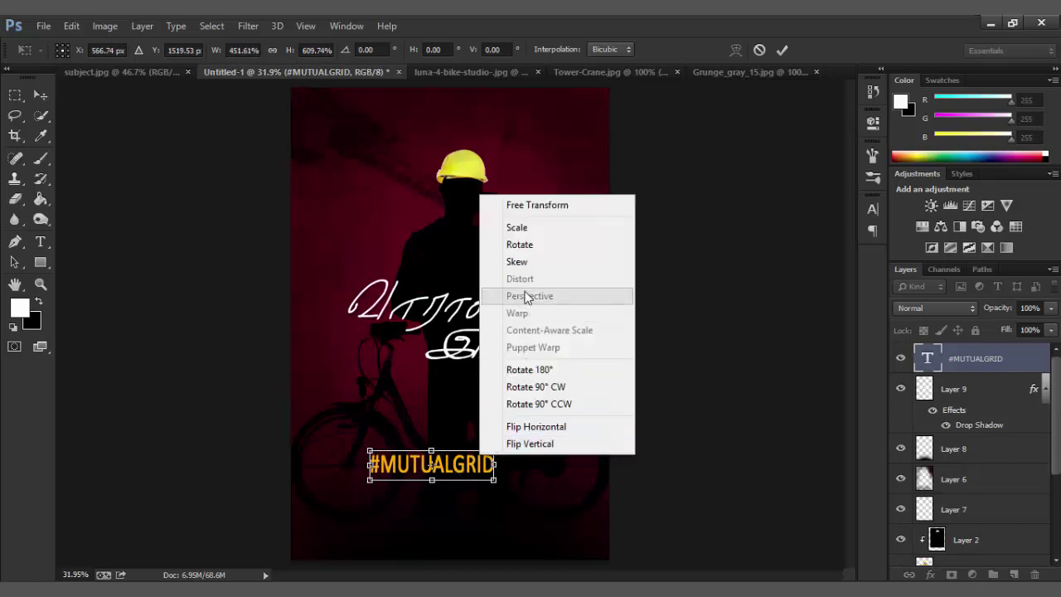
{"action": "left_click", "coordinate": [510, 262]}
{"action": "mouse_move", "coordinate": [432, 450]}
{"action": "left_mouse_down"}
{"action": "mouse_move", "coordinate": [518, 448]}
{"action": "mouse_move", "coordinate": [508, 474]}
{"action": "mouse_move", "coordinate": [494, 475]}
{"action": "left_mouse_up"}
{"action": "key", "text": "Return"}
Step: Duplicate the #MUTUALGRID caption layer with Ctrl+J
{"action": "key", "text": "ctrl+t"}
{"action": "key", "text": "Return"}
{"action": "key", "text": "ctrl+j"}
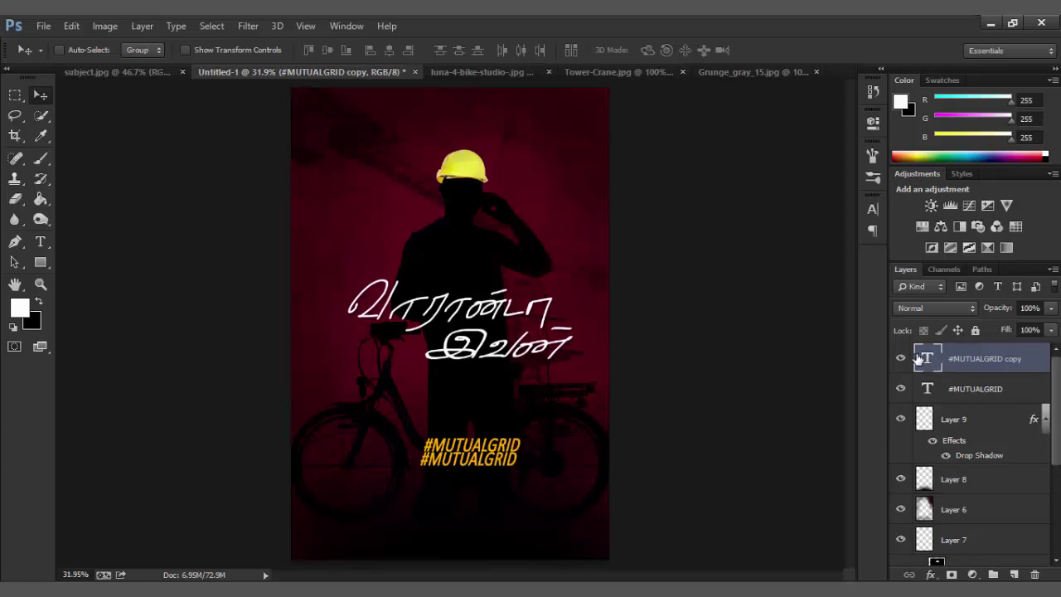
Step: Retype the copied caption as SUBCRIBE AND SHARE and colour it white
{"action": "double_click", "coordinate": [925, 358]}
{"action": "type", "text": "SUBSCRIBE"}
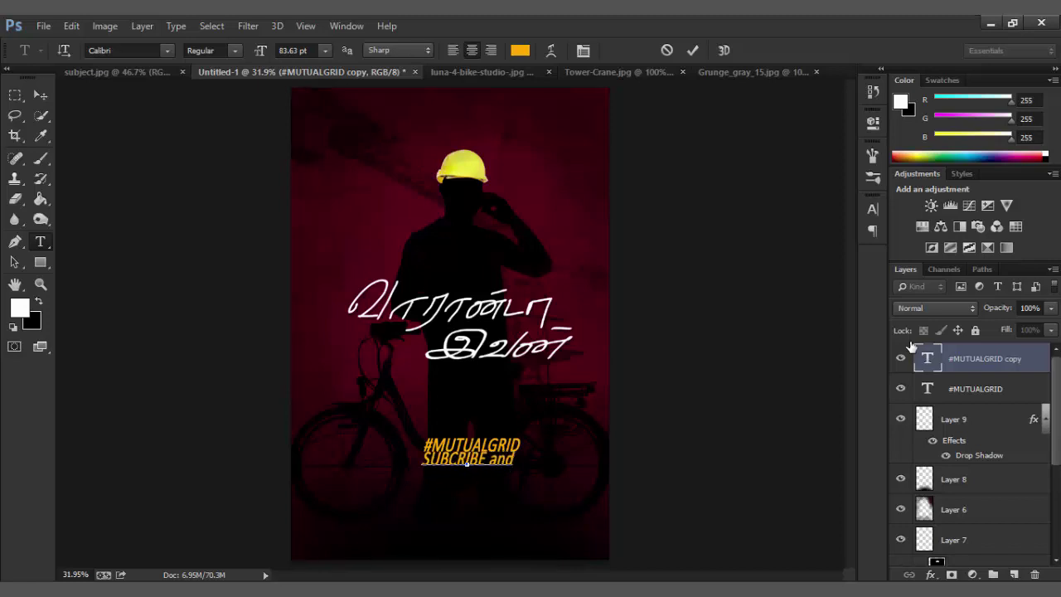
{"action": "type", "text": " AND"}
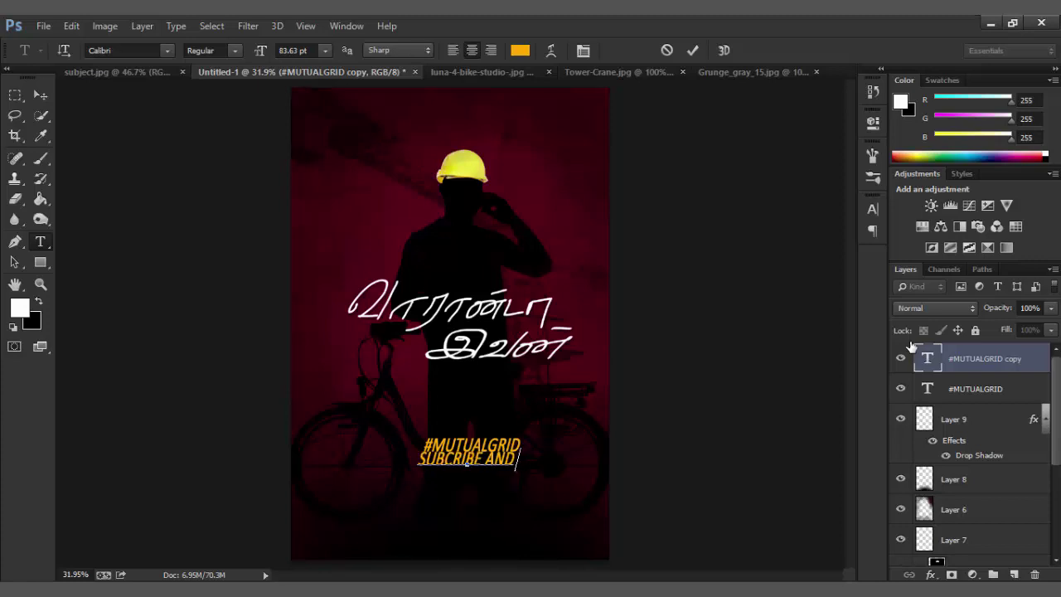
{"action": "type", "text": " SHARE"}
{"action": "key", "text": "ctrl+a"}
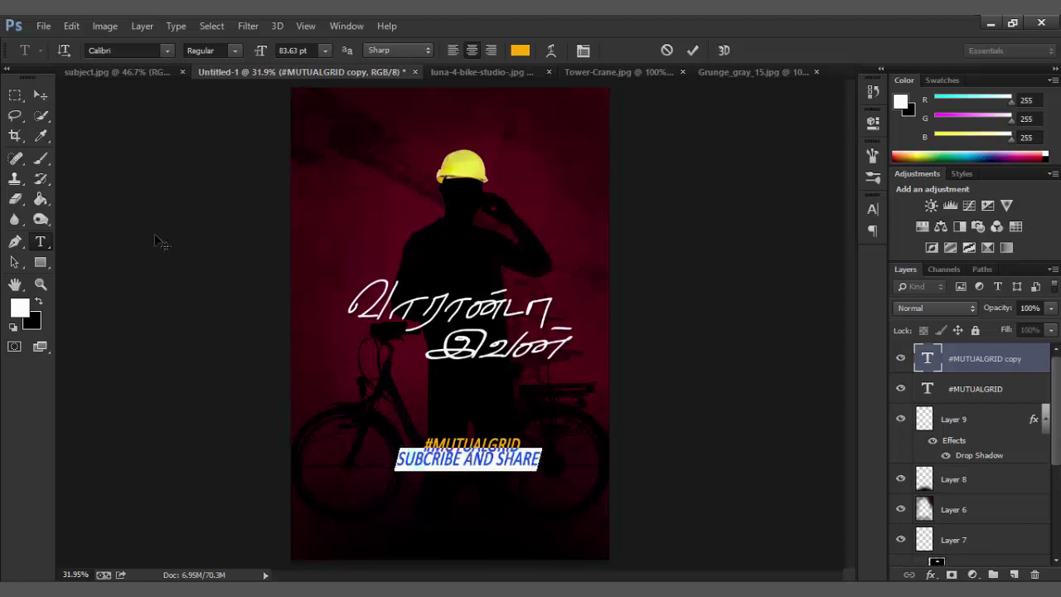
{"action": "left_click", "coordinate": [38, 301]}
{"action": "left_click", "coordinate": [37, 301]}
{"action": "left_click", "coordinate": [39, 96]}
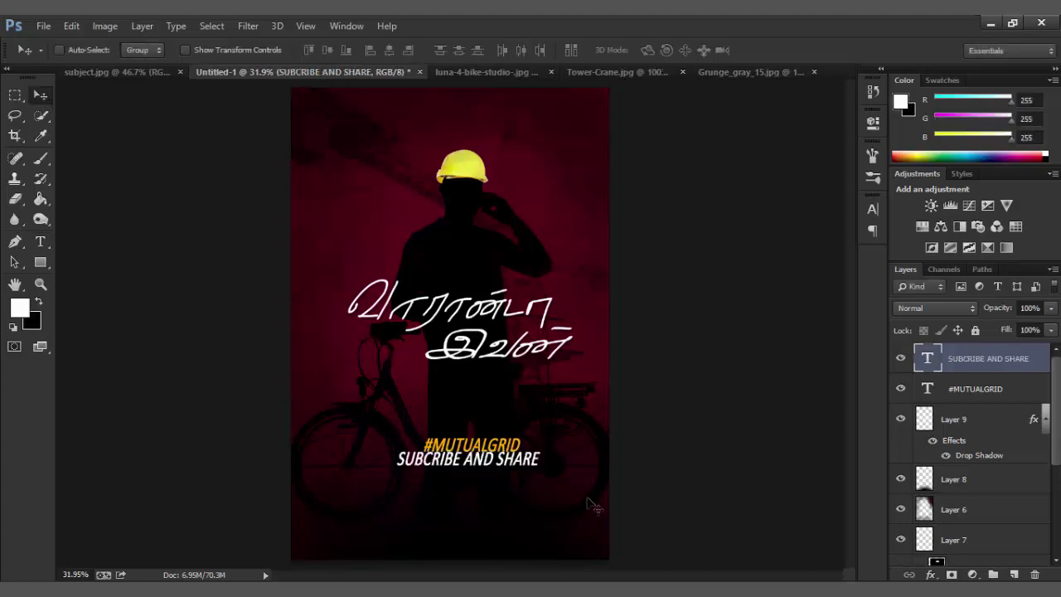
Step: Select both caption layers and move them slightly lower on the poster
{"action": "left_click_drag", "start_coordinate": [559, 464], "coordinate": [564, 469]}
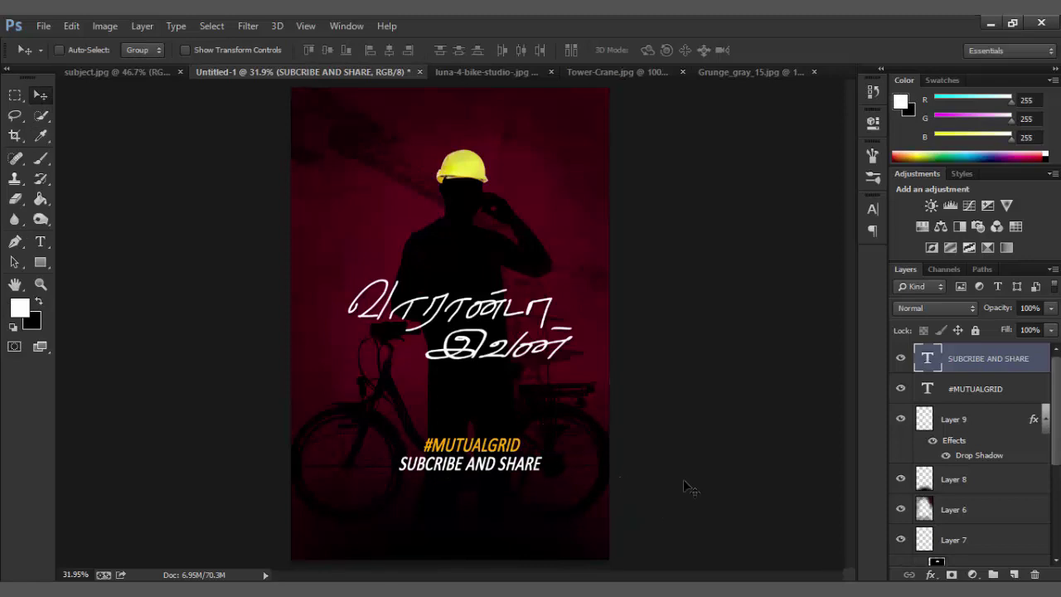
{"action": "key", "text": "ctrl+t"}
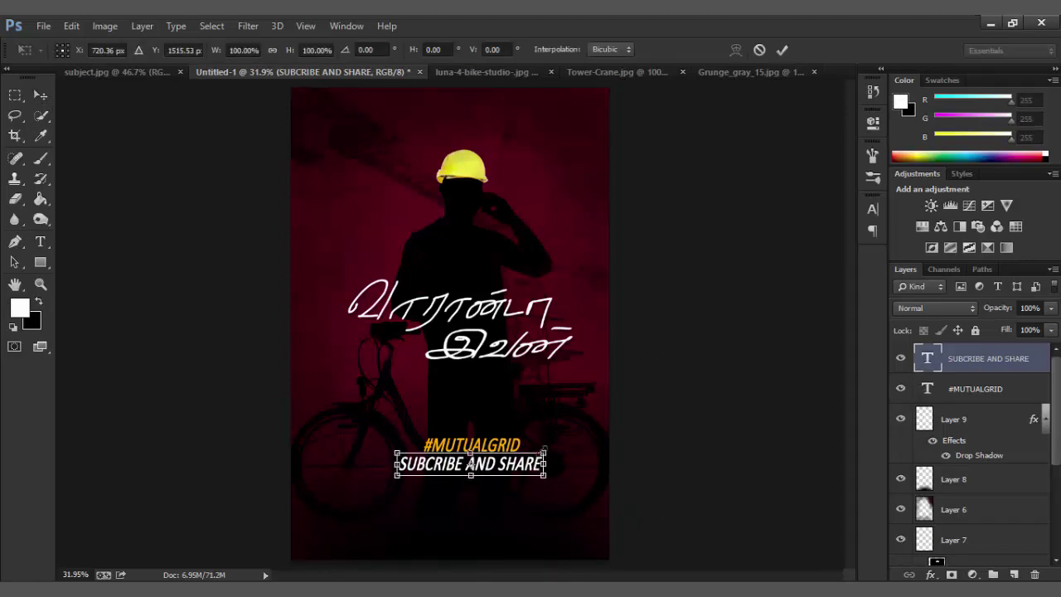
{"action": "key", "text": "Return"}
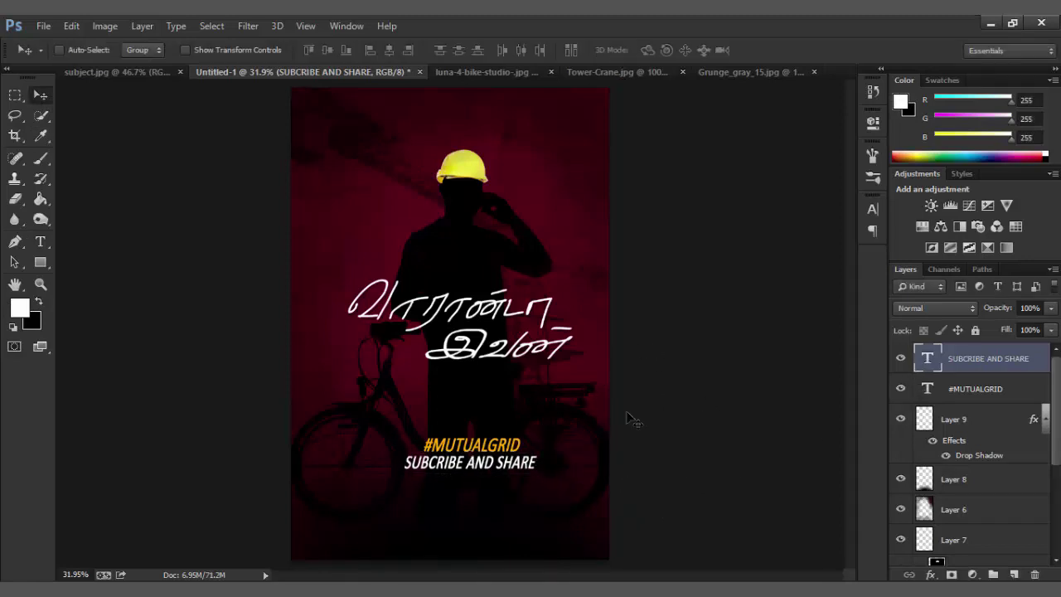
{"action": "left_click", "coordinate": [962, 392], "text": "shift"}
{"action": "left_click_drag", "start_coordinate": [519, 474], "coordinate": [514, 500]}
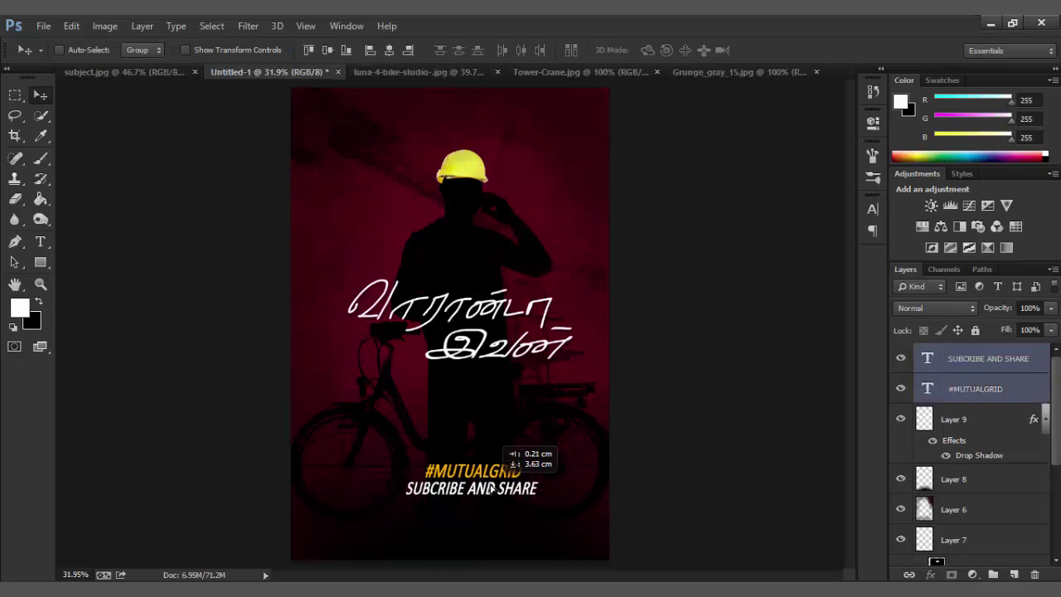
{"action": "key", "text": "ctrl+minus"}
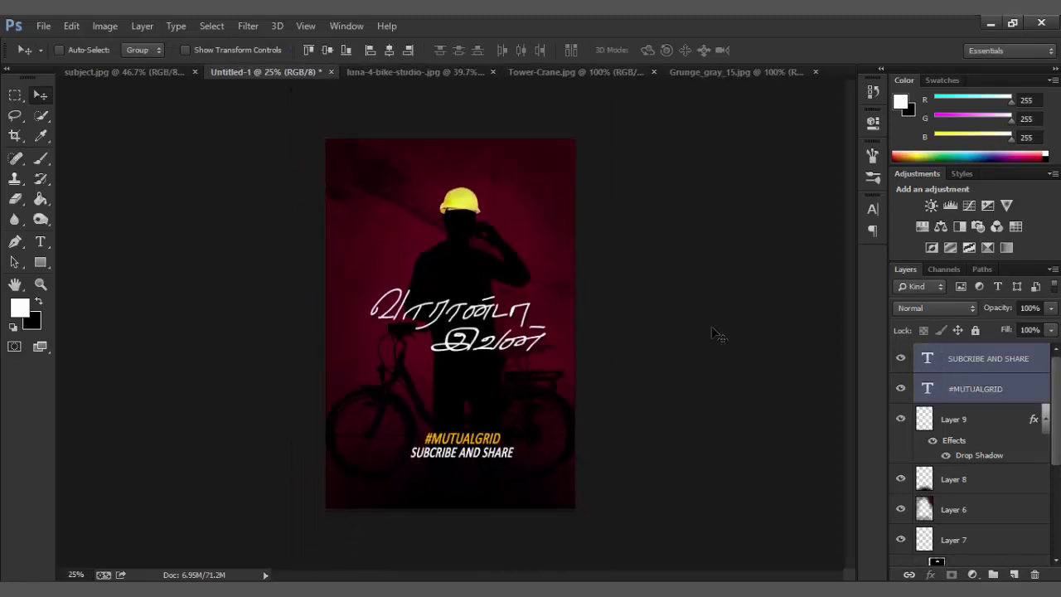